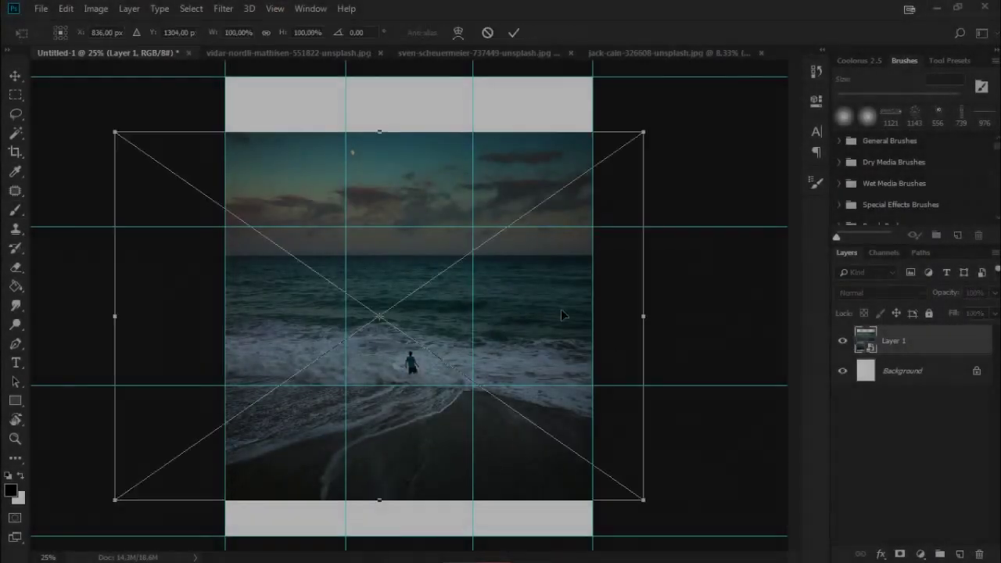
# Step: Scale the beach photo on Layer 1 to about 108% and reposition it on the canvas
pyautogui.moveTo(640, 167); pyautogui.dragTo(681, 138)
pyautogui.moveTo(587, 337); pyautogui.dragTo(562, 334)
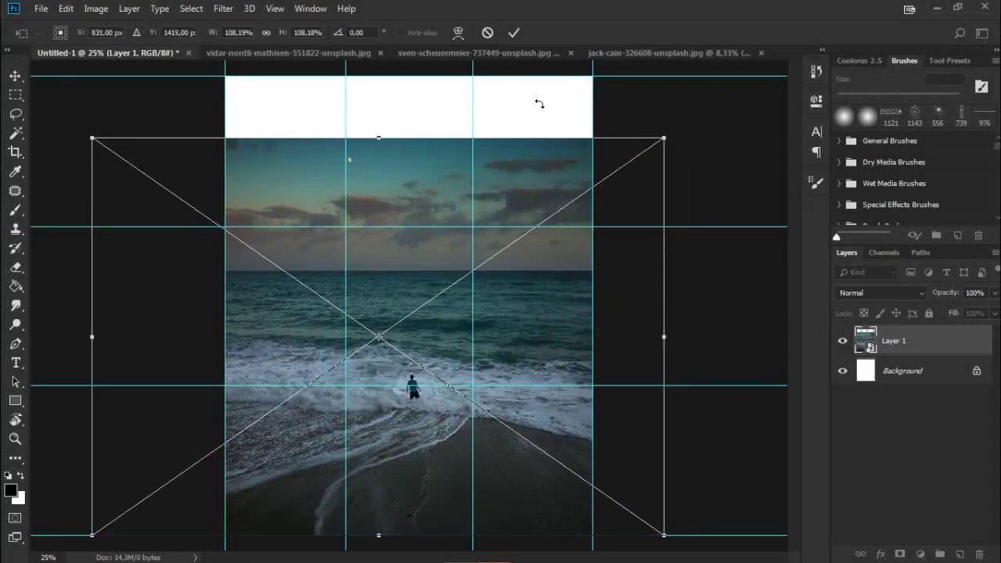
pyautogui.click(513, 32)
pyautogui.hotkey('ctrl', 't')
pyautogui.moveTo(492, 248); pyautogui.dragTo(514, 346)
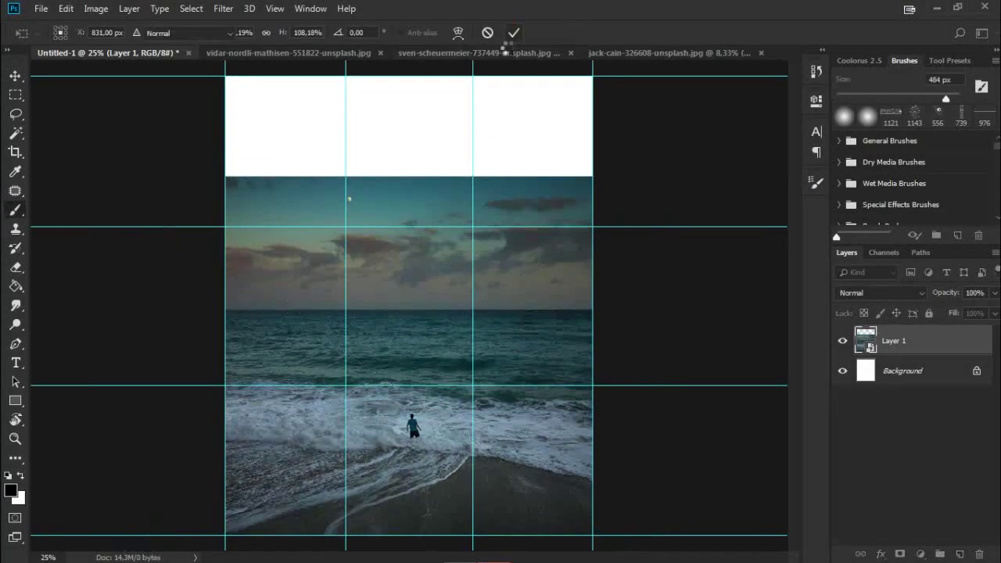
pyautogui.click(509, 31)
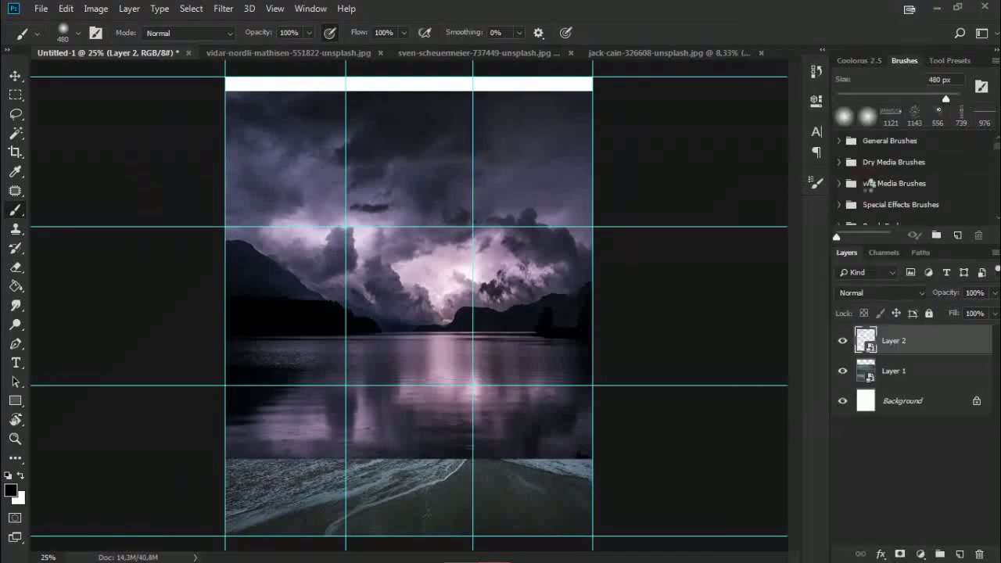
# Step: Position the stormy lake layer at the top and mask out its lower part
pyautogui.hotkey('ctrl', 't')
pyautogui.moveTo(551, 276); pyautogui.dragTo(536, 324)
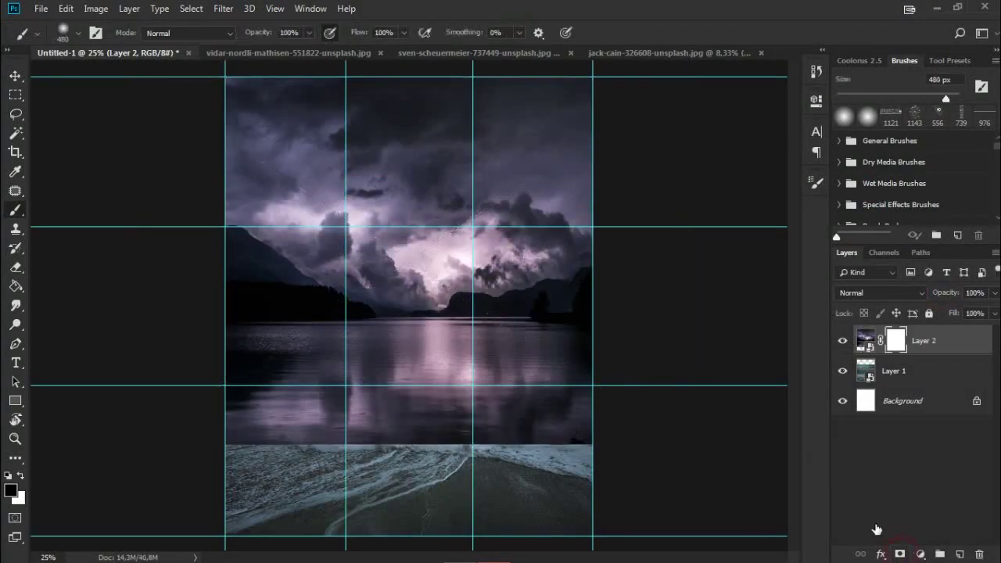
pyautogui.rightClick(403, 324)
pyautogui.moveTo(234, 422)
pyautogui.mouseDown()
pyautogui.moveTo(594, 450)
pyautogui.moveTo(338, 477)
pyautogui.mouseUp()
pyautogui.moveTo(596, 454)
pyautogui.mouseDown()
pyautogui.moveTo(331, 398)
pyautogui.moveTo(476, 369)
pyautogui.moveTo(495, 375)
pyautogui.moveTo(497, 433)
pyautogui.mouseUp()
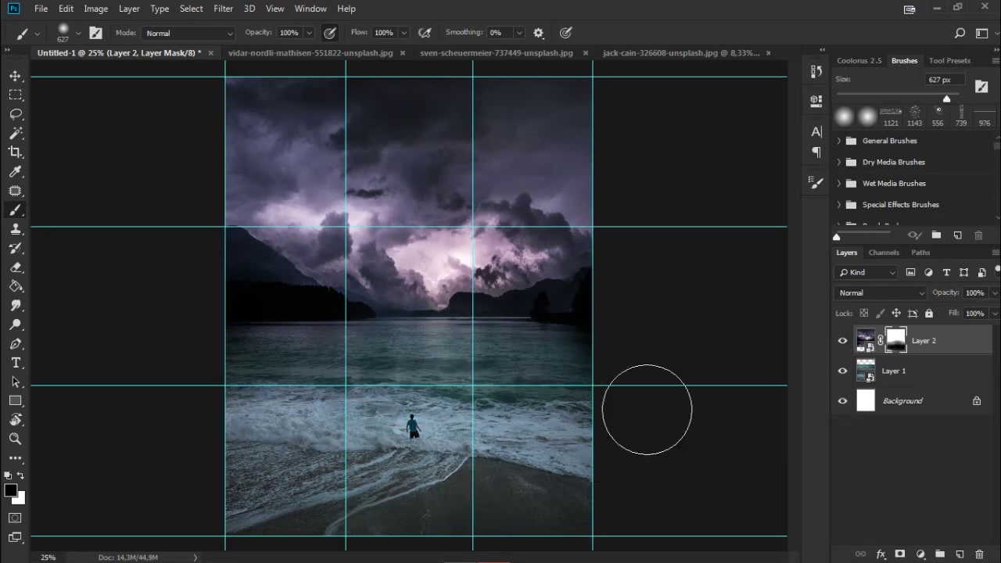
# Step: Scale the beach photo on Layer 1 down to about 80%
pyautogui.hotkey('alt', '[')
pyautogui.hotkey('ctrl', 't')
pyautogui.moveTo(666, 173); pyautogui.dragTo(614, 211)
pyautogui.moveTo(146, 212); pyautogui.dragTo(179, 226)
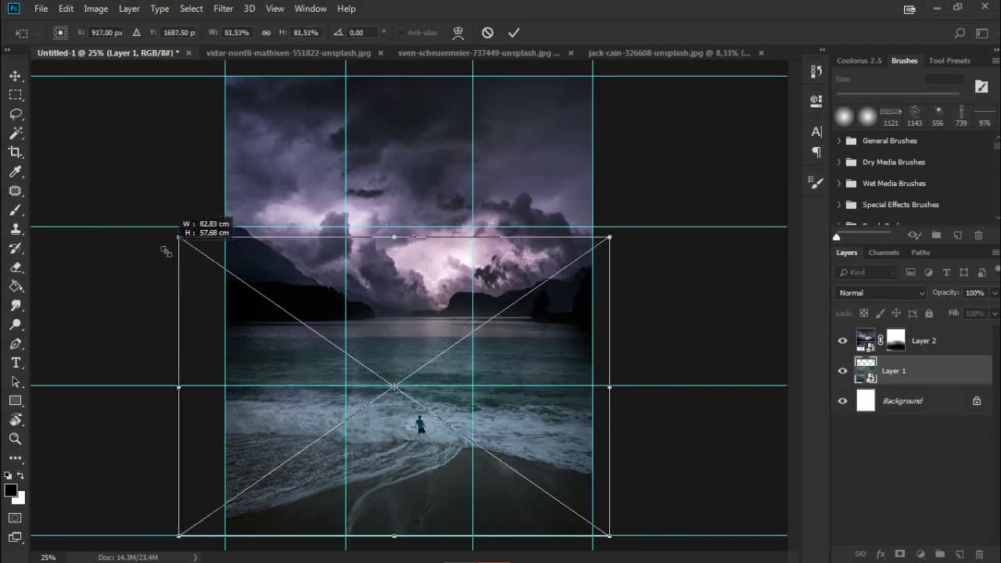
pyautogui.moveTo(609, 227); pyautogui.dragTo(598, 246)
pyautogui.moveTo(179, 245); pyautogui.dragTo(172, 241)
pyautogui.press('Return')
# Step: Hide the guides and paint black on the lake mask to reveal teal water near the horizon
pyautogui.hotkey('ctrl', ';')
pyautogui.hotkey('alt', ']')
pyautogui.press('b')
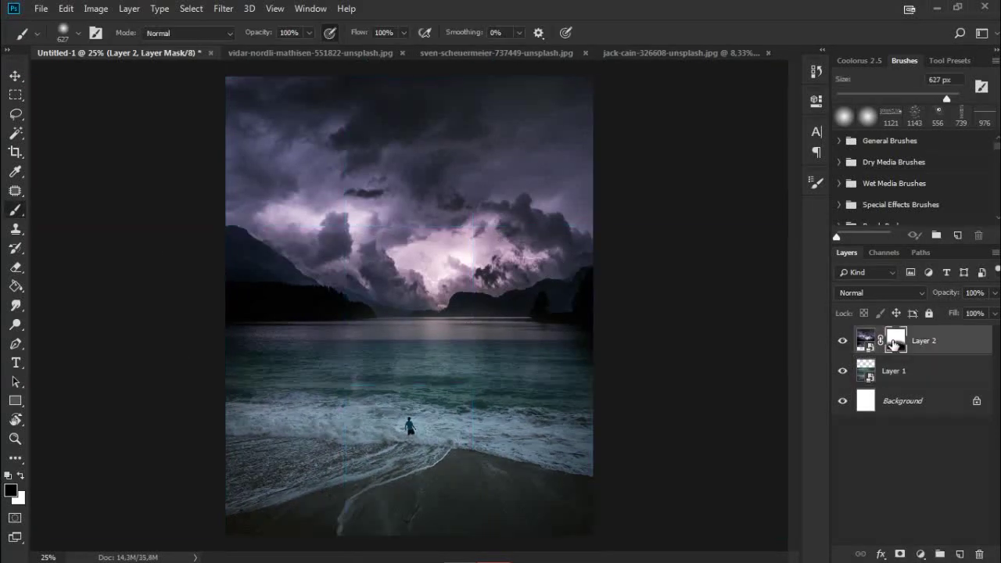
pyautogui.press('x')
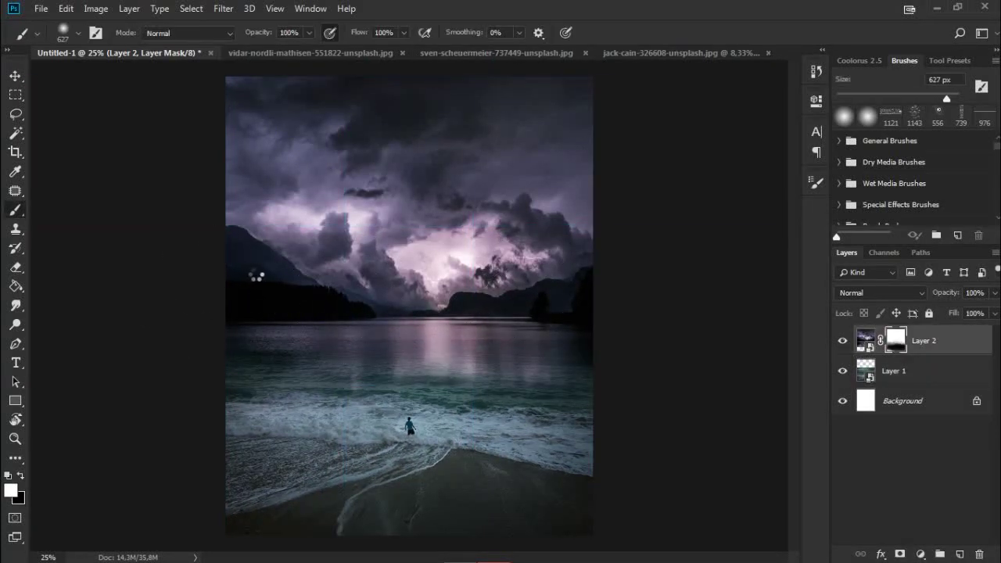
pyautogui.press('x')
pyautogui.moveTo(548, 363); pyautogui.dragTo(242, 371)
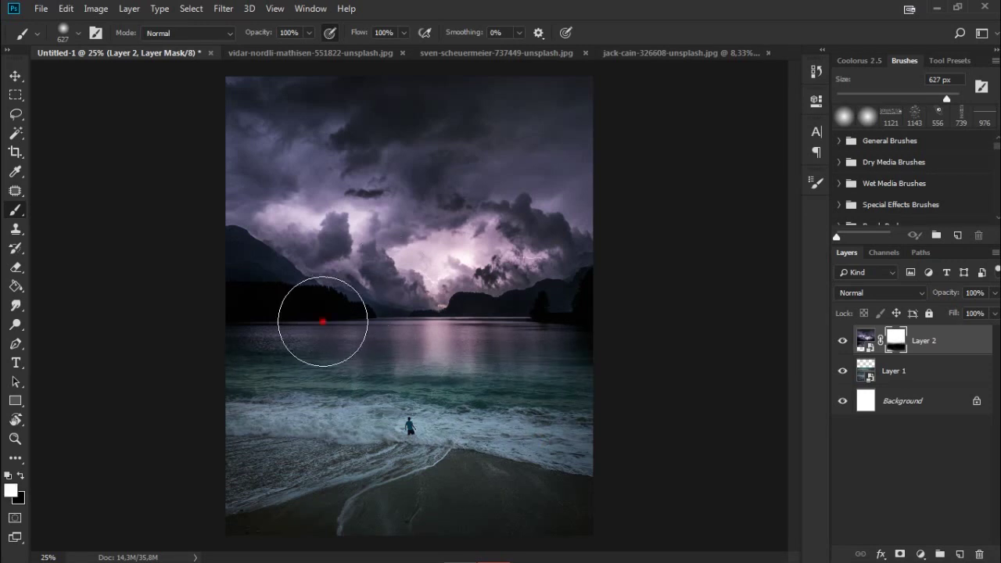
# Step: Group the lake and beach layers into Group 1
pyautogui.keyDown('shift'); pyautogui.click(957, 370); pyautogui.keyUp('shift')
pyautogui.click(939, 553)
pyautogui.click(860, 334)
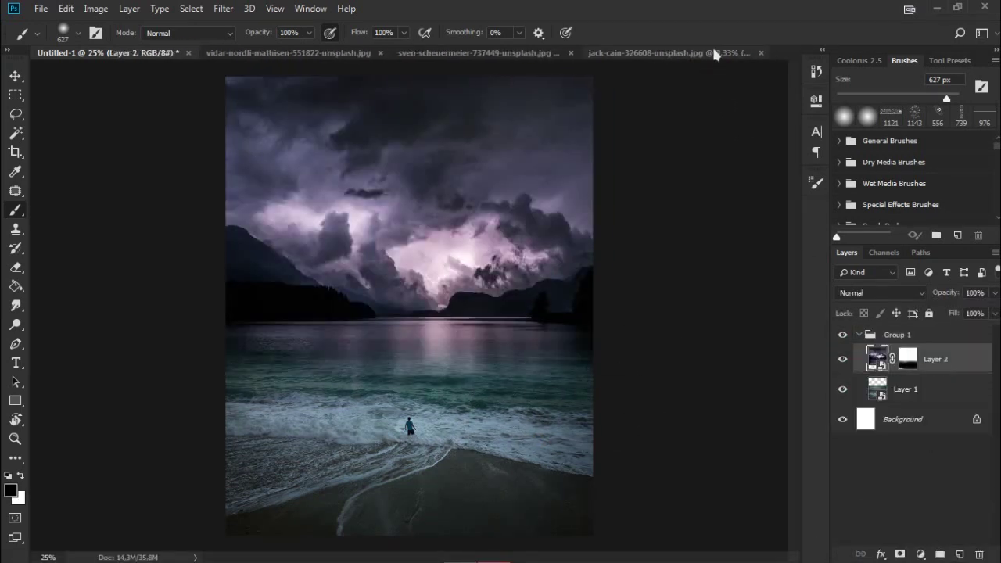
# Step: Bring the Milky Way photo into the composition and convert it to a Smart Object
pyautogui.click(709, 58)
pyautogui.moveTo(888, 342)
pyautogui.mouseDown()
pyautogui.moveTo(118, 57)
pyautogui.moveTo(412, 308)
pyautogui.mouseUp()
pyautogui.rightClick(917, 361)
pyautogui.click(882, 187)
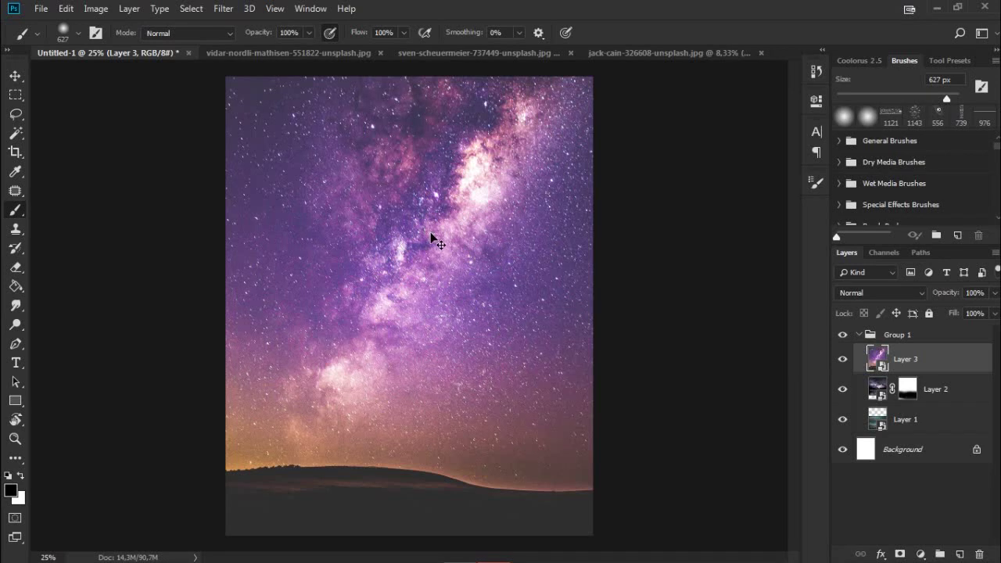
# Step: Resize and place the Milky Way layer over the canvas
pyautogui.hotkey('ctrl', 't')
pyautogui.hotkey('ctrl', '-')
pyautogui.hotkey('ctrl', '0')
pyautogui.moveTo(476, 268)
pyautogui.mouseDown()
pyautogui.moveTo(484, 306)
pyautogui.moveTo(532, 311)
pyautogui.mouseUp()
pyautogui.press('Return')
pyautogui.press('0')
pyautogui.click(899, 553)
# Step: Mask the Milky Way's lower part to reveal the clouds, keeping the galaxy in the sky
pyautogui.press('b')
pyautogui.moveTo(342, 397)
pyautogui.mouseDown()
pyautogui.moveTo(197, 293)
pyautogui.moveTo(597, 281)
pyautogui.moveTo(313, 234)
pyautogui.moveTo(635, 231)
pyautogui.mouseUp()
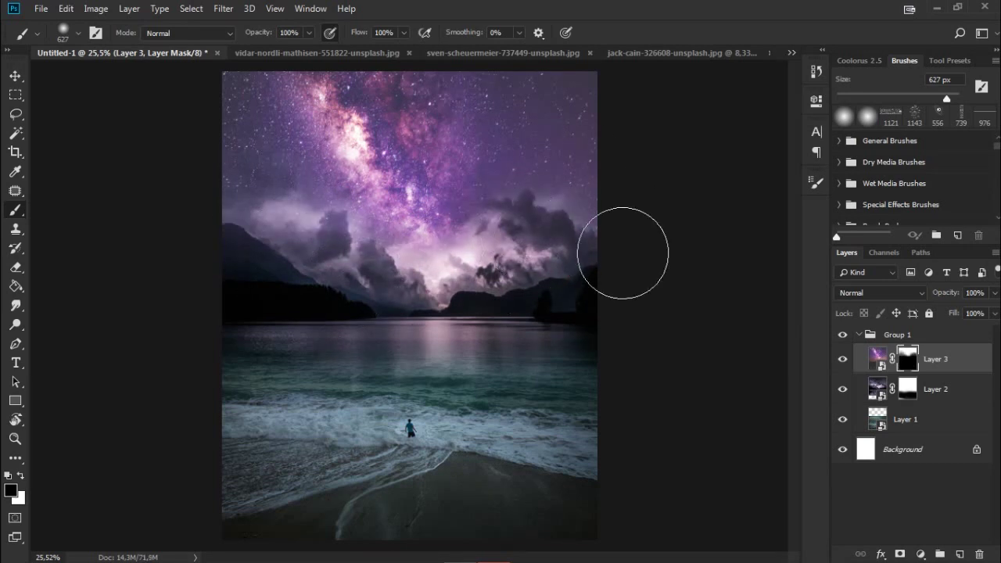
pyautogui.moveTo(360, 219); pyautogui.dragTo(265, 141)
pyautogui.press('x')
pyautogui.moveTo(462, 235)
pyautogui.mouseDown()
pyautogui.moveTo(385, 222)
pyautogui.moveTo(234, 104)
pyautogui.moveTo(367, 235)
pyautogui.moveTo(525, 223)
pyautogui.moveTo(562, 270)
pyautogui.mouseUp()
# Step: Nudge the Milky Way layer into a better position
pyautogui.press('x')
pyautogui.hotkey('ctrl', 't')
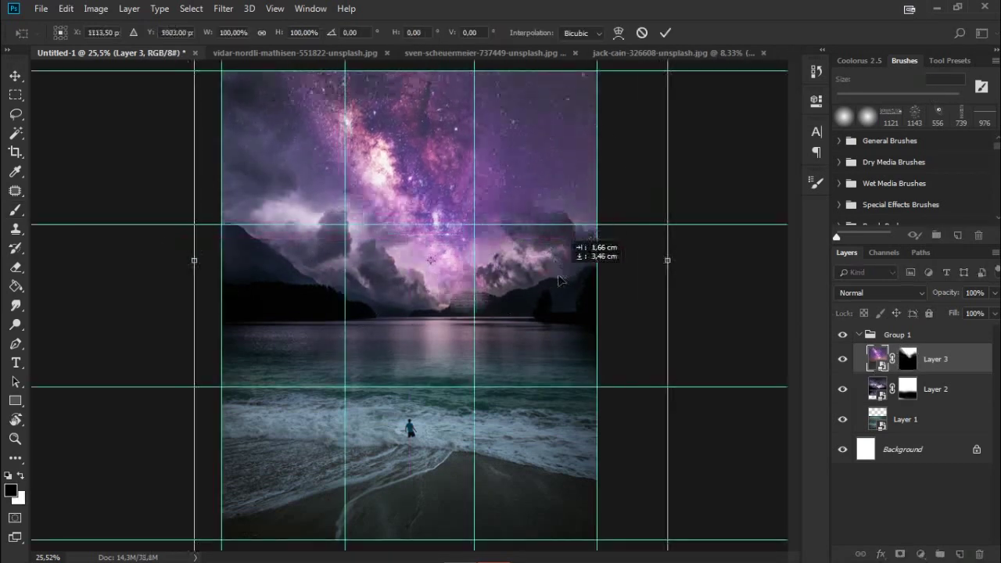
pyautogui.press('Return')
pyautogui.click(907, 359)
# Step: Refine the Milky Way mask around the cloud edges, then collapse Group 1
pyautogui.press('b')
pyautogui.moveTo(492, 274); pyautogui.dragTo(437, 219)
pyautogui.moveTo(368, 196)
pyautogui.mouseDown()
pyautogui.moveTo(313, 238)
pyautogui.moveTo(341, 254)
pyautogui.mouseUp()
pyautogui.press('[')
pyautogui.press('[')
pyautogui.press('[')
pyautogui.press(']')
pyautogui.press(']')
pyautogui.press(']')
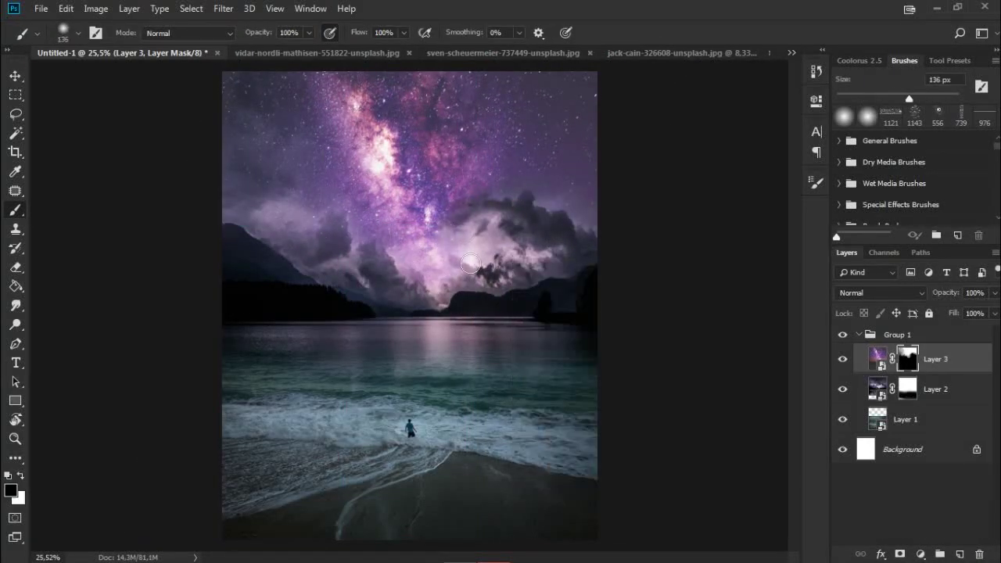
pyautogui.moveTo(508, 195); pyautogui.dragTo(438, 258)
pyautogui.press('[')
pyautogui.press('[')
pyautogui.press('[')
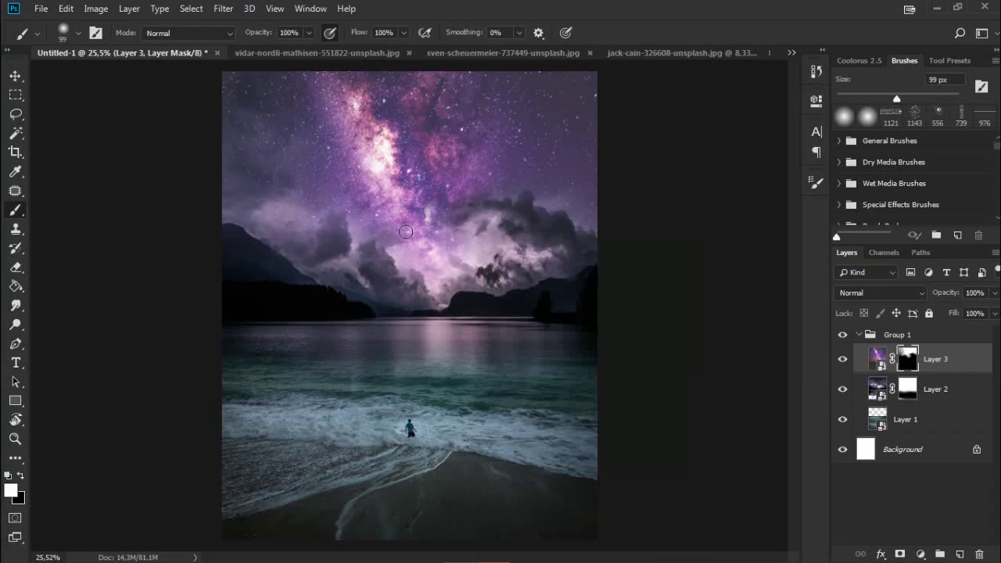
pyautogui.click(865, 339)
pyautogui.click(859, 334)
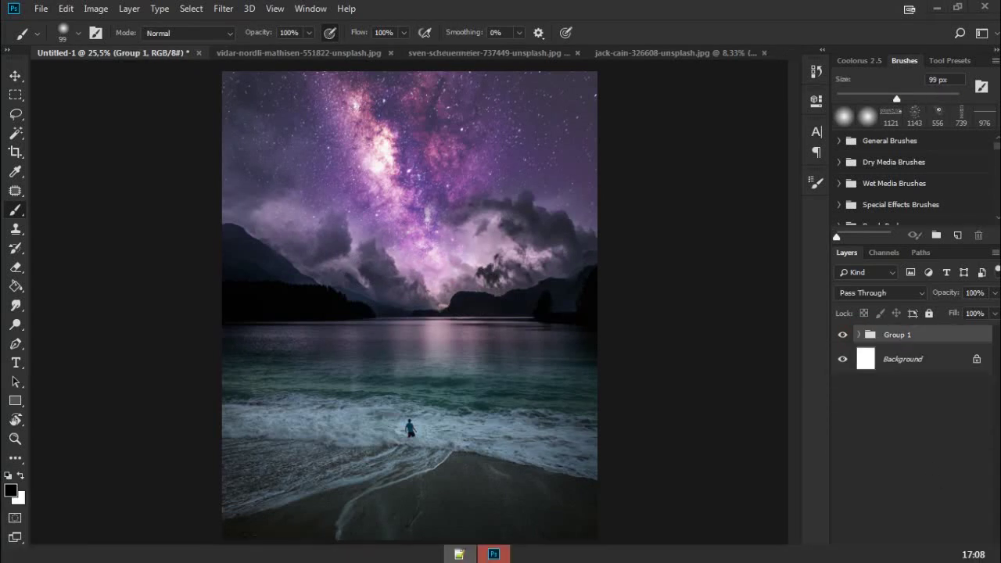
# Step: Add a trial Channel Mixer adjustment, then delete it
pyautogui.click(939, 554)
pyautogui.click(920, 554)
pyautogui.click(938, 473)
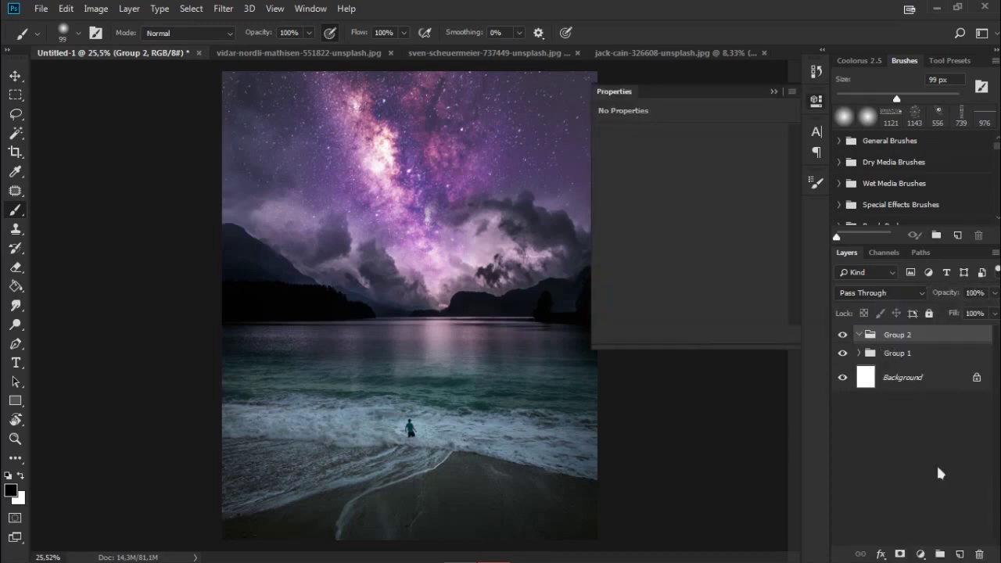
pyautogui.click(719, 153)
pyautogui.click(688, 196)
pyautogui.moveTo(733, 266)
pyautogui.mouseDown()
pyautogui.moveTo(717, 266)
pyautogui.moveTo(725, 246)
pyautogui.mouseUp()
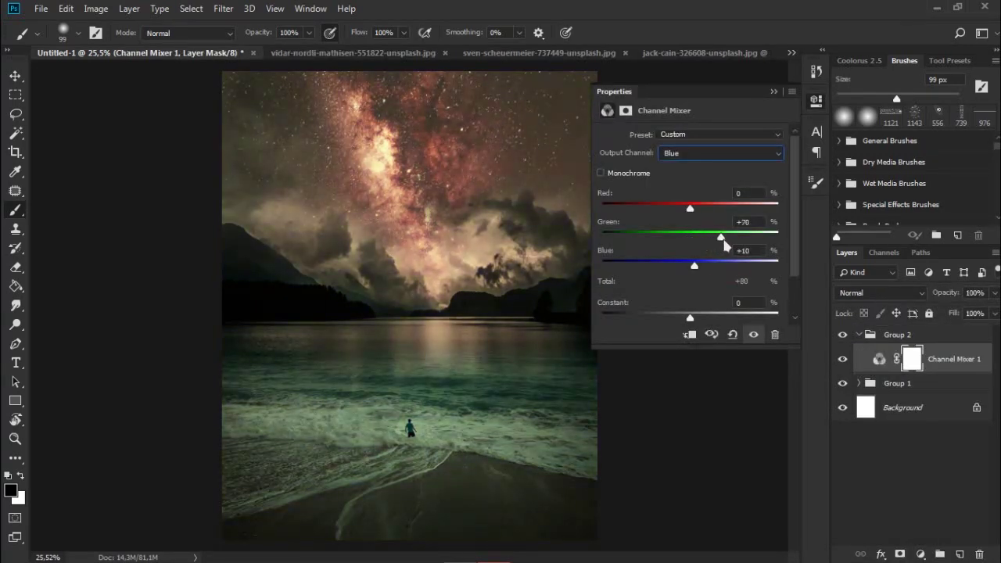
pyautogui.click(777, 334)
pyautogui.click(418, 217)
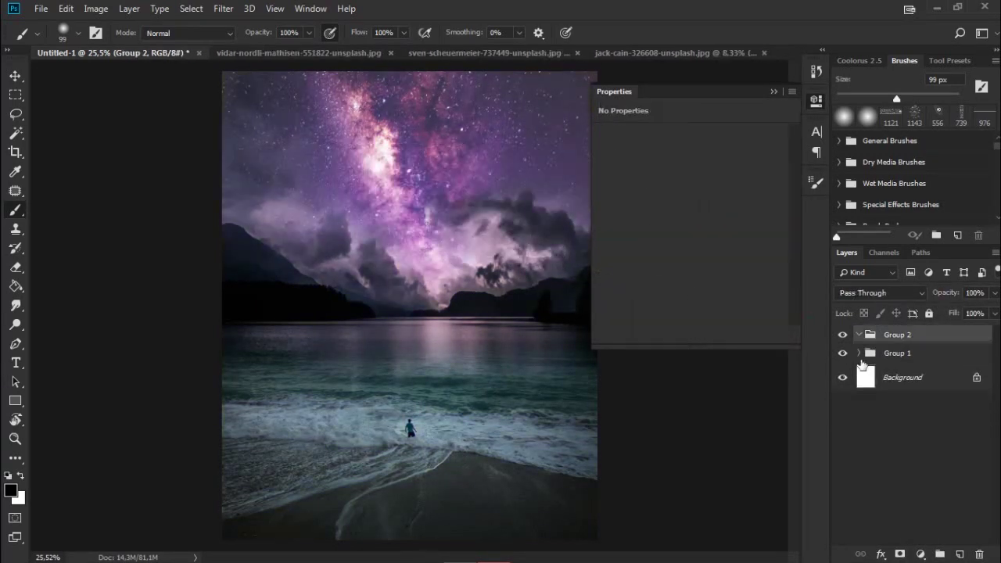
# Step: Add a Channel Mixer clipped to the beach photo and tune its Blue output channel
pyautogui.click(858, 352)
pyautogui.click(924, 439)
pyautogui.click(919, 554)
pyautogui.click(862, 474)
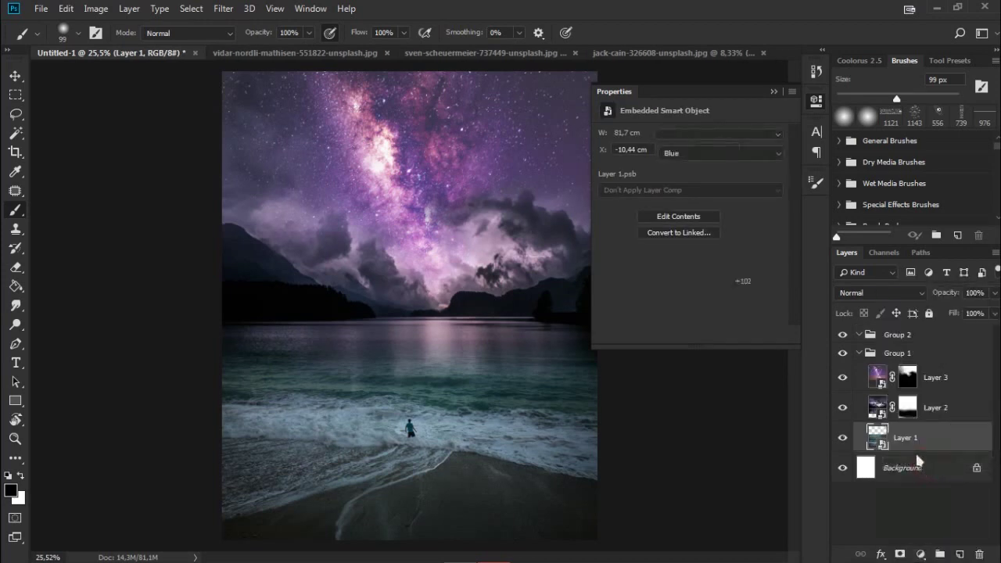
pyautogui.moveTo(733, 266); pyautogui.dragTo(708, 266)
pyautogui.click(689, 333)
pyautogui.moveTo(690, 232); pyautogui.dragTo(717, 237)
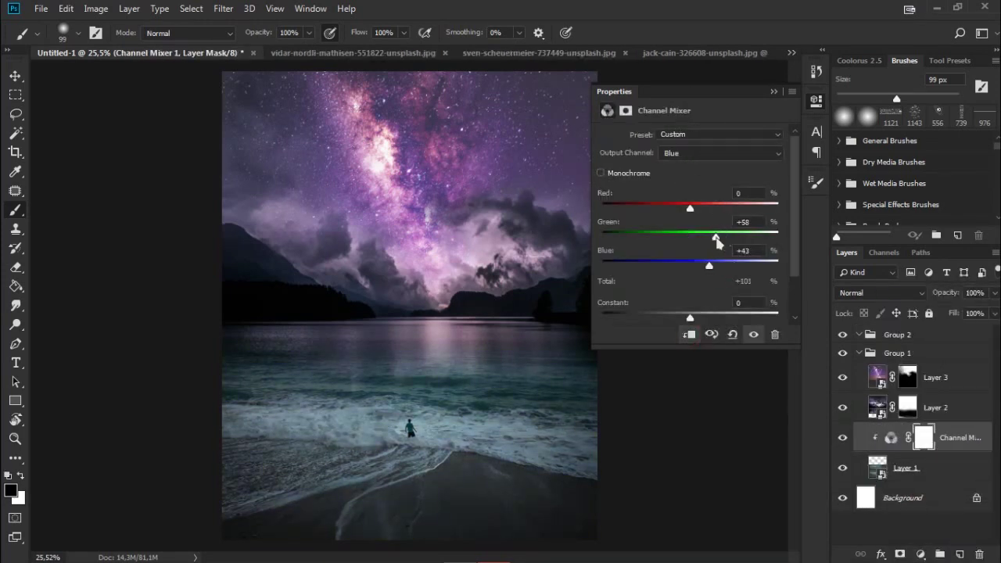
# Step: Tune the Channel Mixer's Green and Red output channels to turn the surf purple
pyautogui.hotkey('alt', '3')
pyautogui.hotkey('alt', '4')
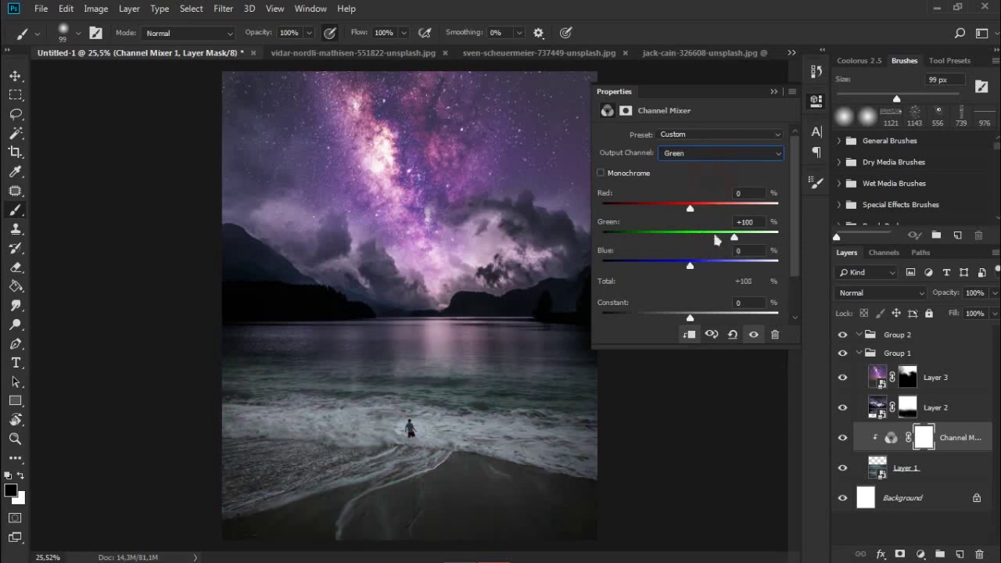
pyautogui.moveTo(705, 228); pyautogui.dragTo(733, 241)
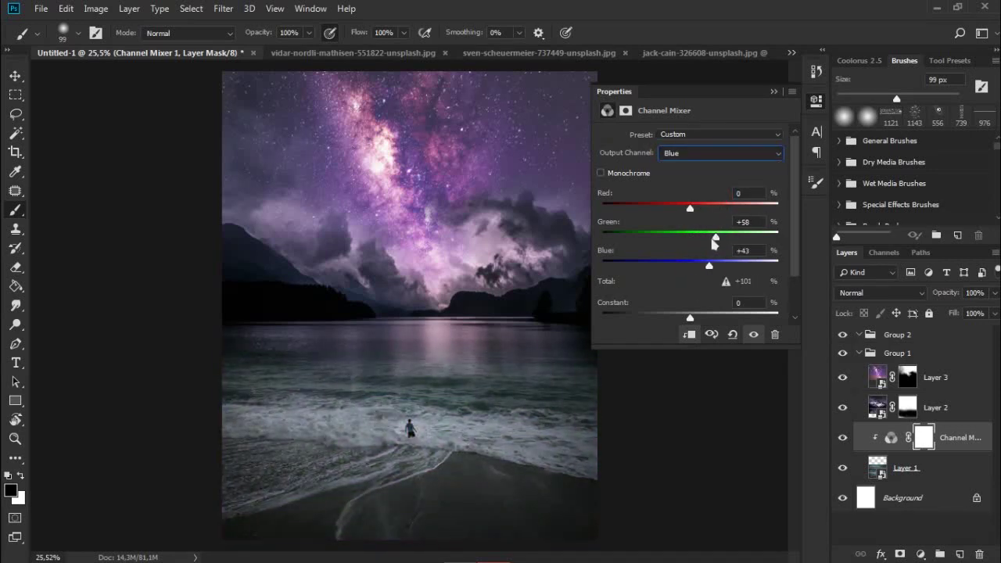
pyautogui.moveTo(722, 247)
pyautogui.mouseDown()
pyautogui.moveTo(700, 242)
pyautogui.moveTo(711, 236)
pyautogui.mouseUp()
pyautogui.hotkey('alt', '3')
pyautogui.moveTo(695, 265); pyautogui.dragTo(709, 265)
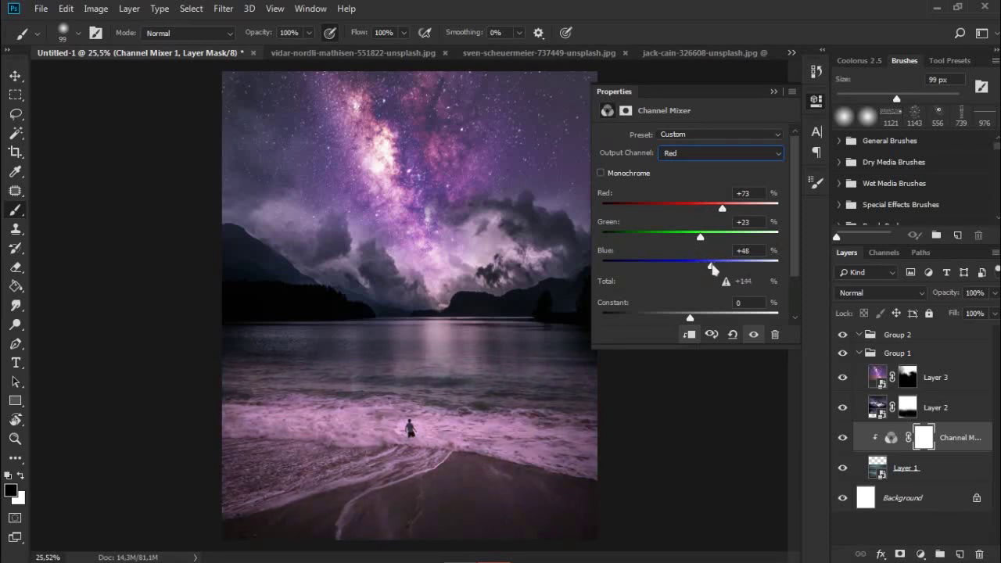
pyautogui.moveTo(722, 208); pyautogui.dragTo(696, 208)
pyautogui.click(714, 153)
pyautogui.click(714, 188)
pyautogui.click(773, 92)
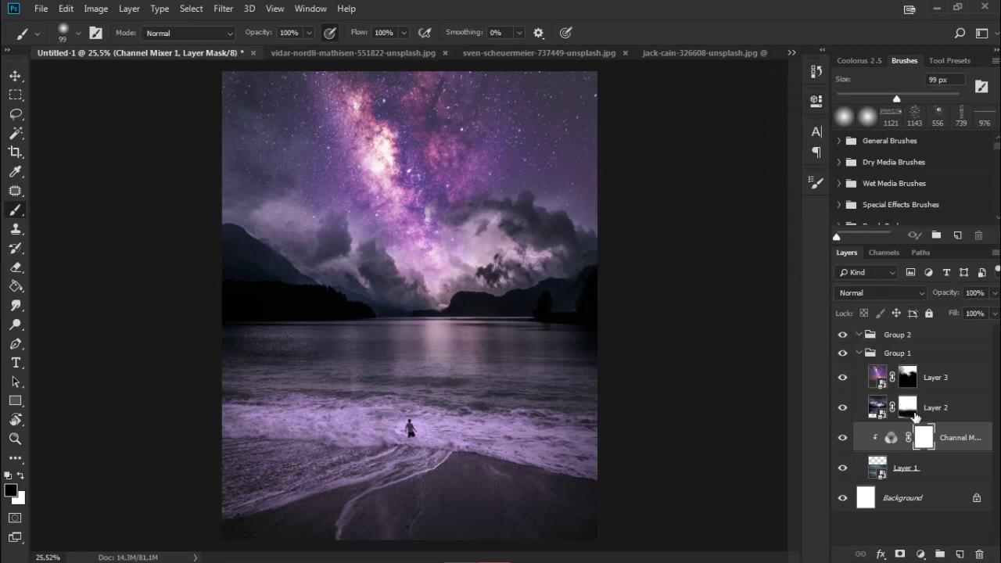
pyautogui.click(906, 406)
pyautogui.rightClick(584, 407)
# Step: Paint Layer 2's mask with a soft 354 px brush to blend the water reflection, then collapse Group 1
pyautogui.moveTo(692, 359); pyautogui.dragTo(695, 359)
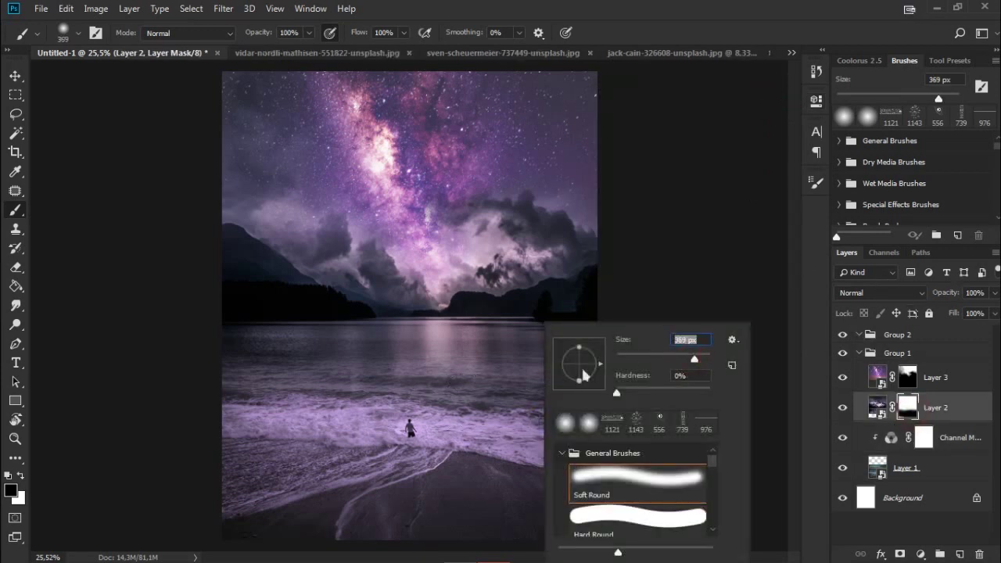
pyautogui.click(475, 396)
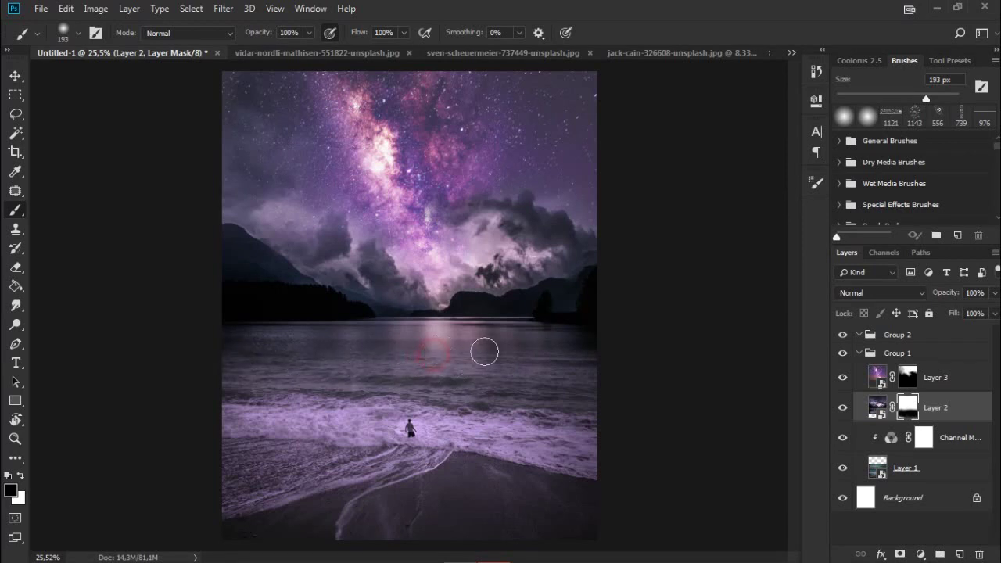
pyautogui.click(439, 349)
pyautogui.rightClick(539, 374)
pyautogui.write('354')
pyautogui.press('Return')
pyautogui.click(355, 337)
pyautogui.press('x')
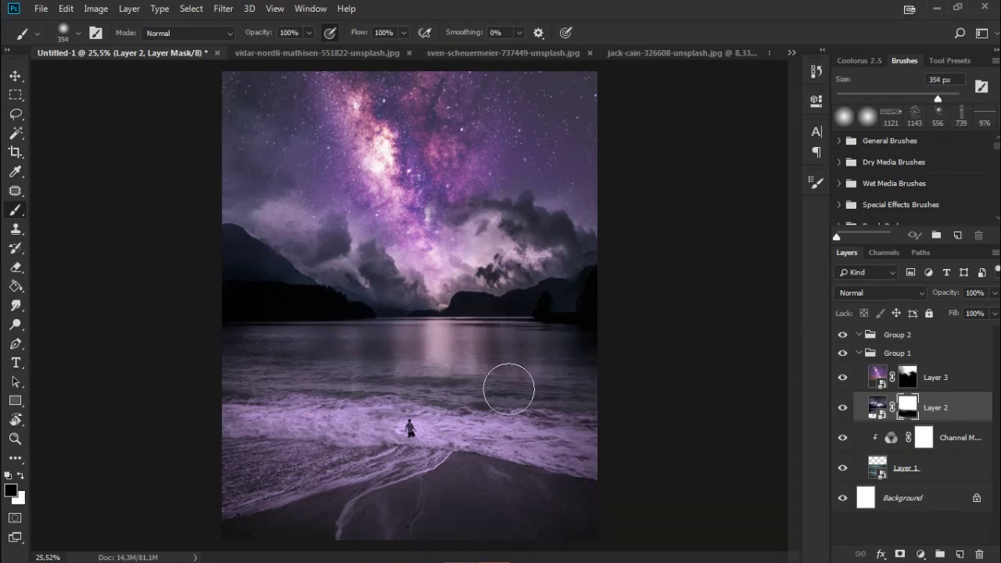
pyautogui.click(859, 353)
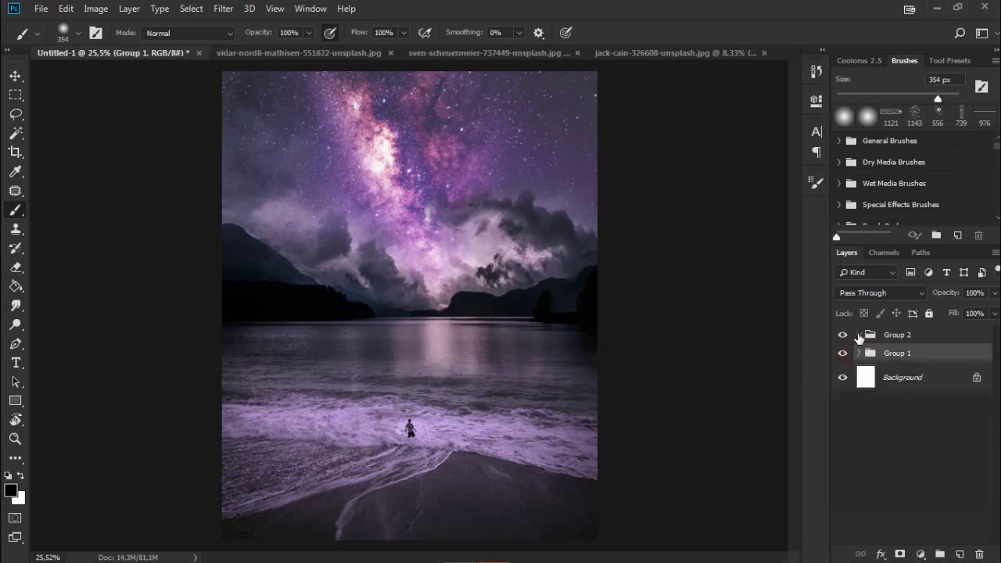
# Step: Add a Channel Mixer 2 adjustment layer inside Group 2
pyautogui.click(891, 335)
pyautogui.click(920, 553)
pyautogui.click(925, 445)
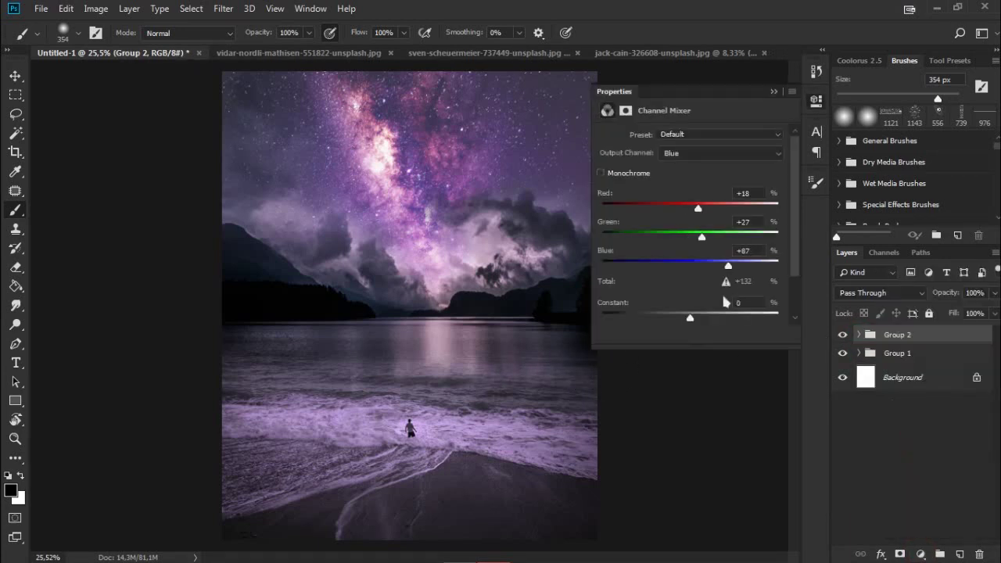
pyautogui.moveTo(940, 339)
pyautogui.mouseDown()
pyautogui.moveTo(929, 366)
pyautogui.moveTo(915, 367)
pyautogui.mouseUp()
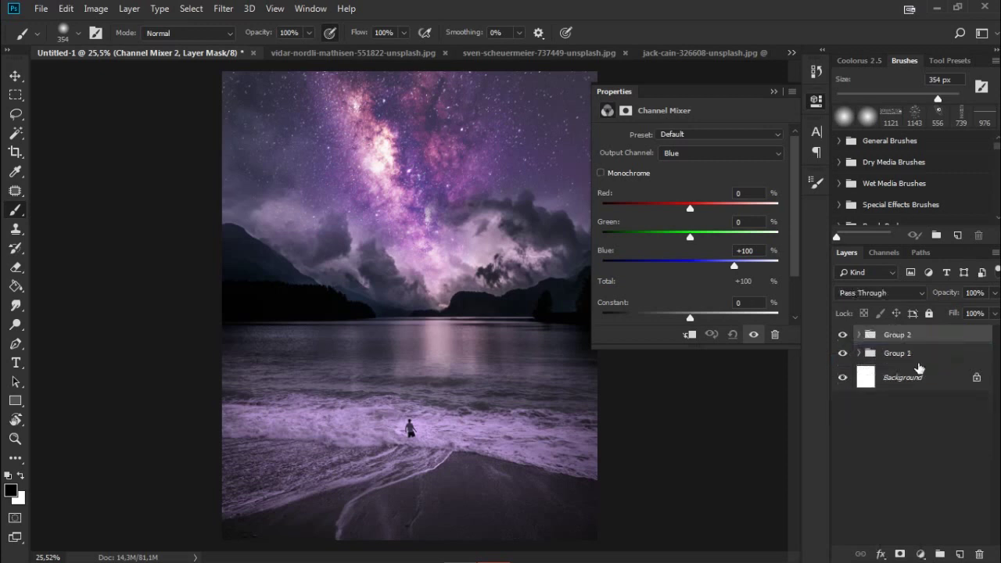
pyautogui.click(859, 334)
pyautogui.click(907, 359)
# Step: Tune the Blue, Red and Green outputs, setting Green output to Red +23, Green +77
pyautogui.moveTo(733, 265); pyautogui.dragTo(715, 266)
pyautogui.moveTo(690, 236)
pyautogui.mouseDown()
pyautogui.moveTo(713, 236)
pyautogui.moveTo(710, 208)
pyautogui.mouseUp()
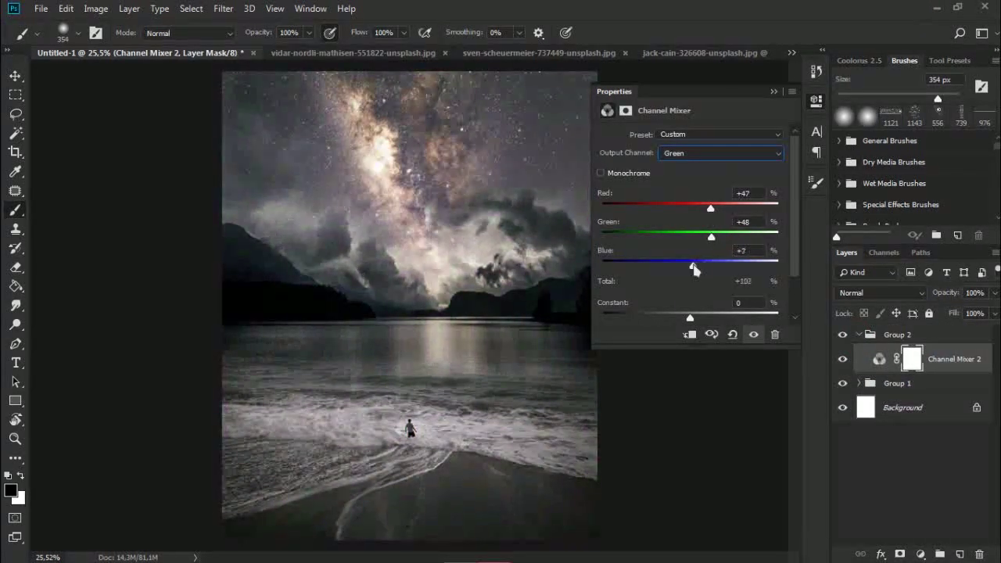
pyautogui.moveTo(710, 265)
pyautogui.mouseDown()
pyautogui.moveTo(731, 265)
pyautogui.moveTo(725, 238)
pyautogui.moveTo(690, 236)
pyautogui.mouseUp()
pyautogui.click(719, 153)
pyautogui.moveTo(690, 265); pyautogui.dragTo(704, 266)
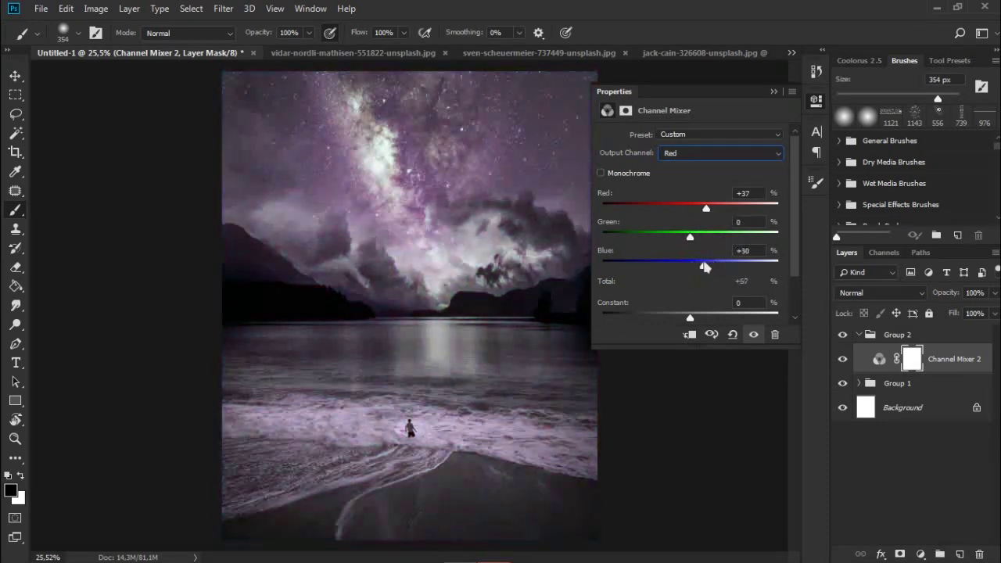
pyautogui.click(719, 153)
pyautogui.click(719, 191)
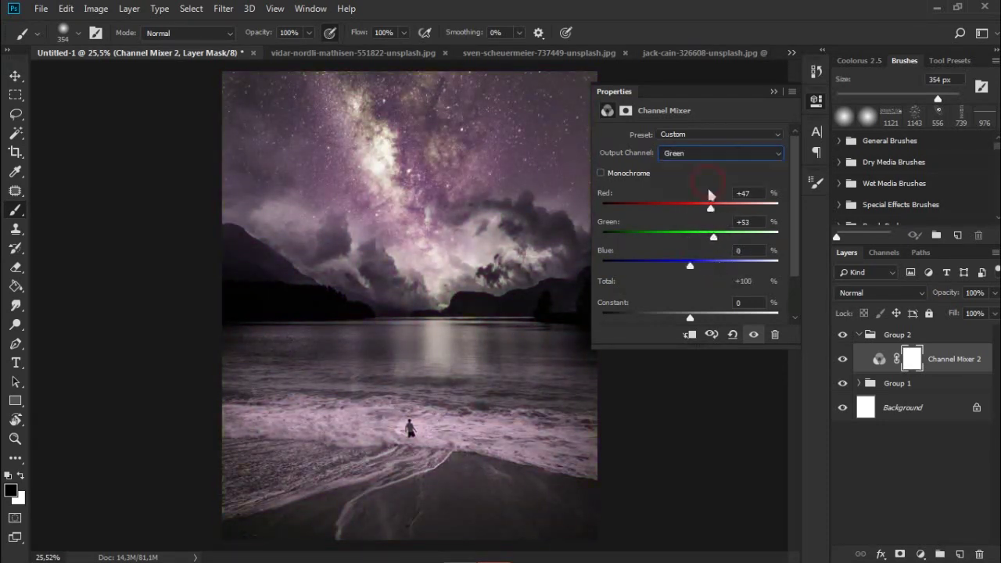
pyautogui.moveTo(710, 207)
pyautogui.mouseDown()
pyautogui.moveTo(699, 208)
pyautogui.moveTo(723, 236)
pyautogui.mouseUp()
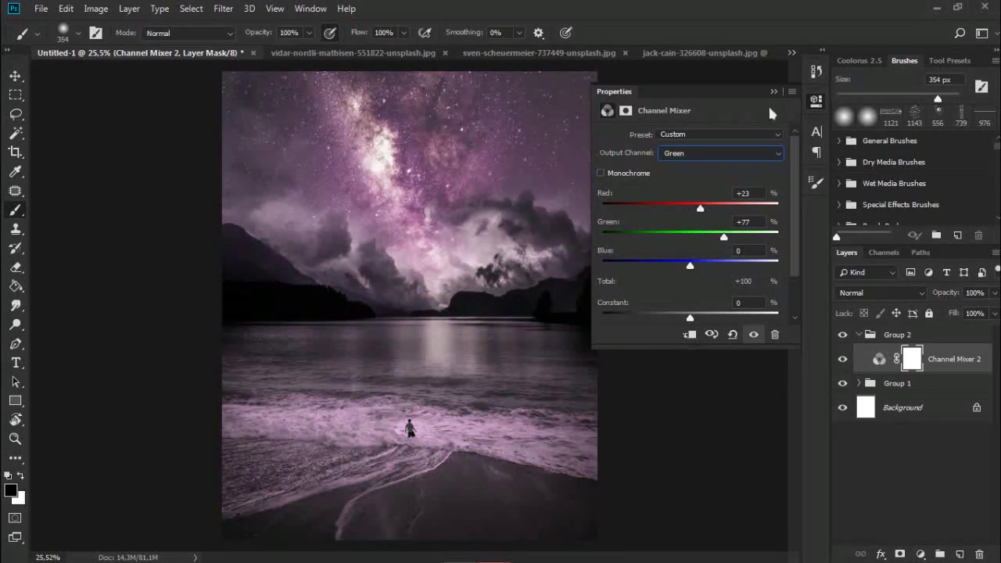
pyautogui.click(773, 92)
pyautogui.click(919, 554)
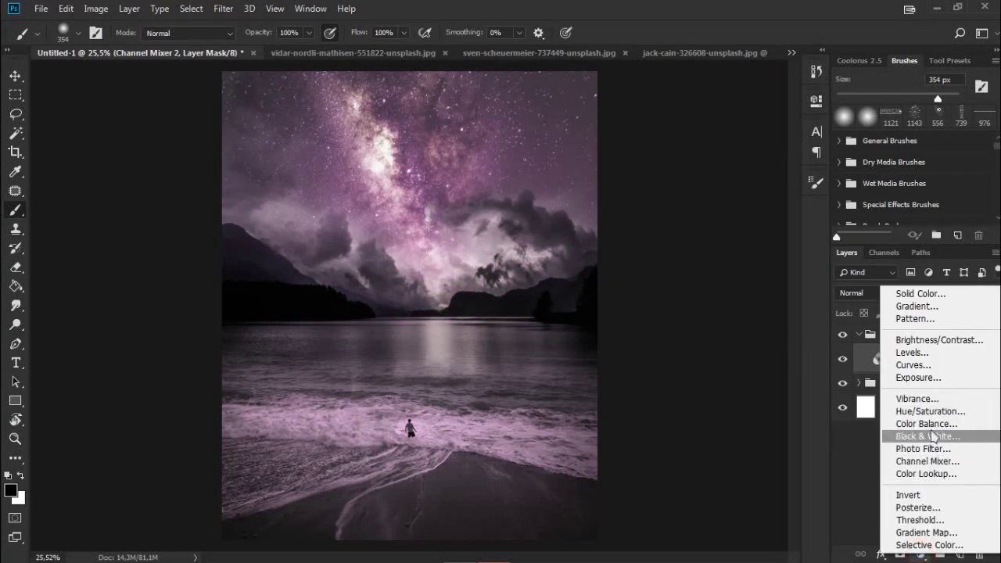
# Step: Add Color Balance 1 with midtones -9/-9/-7, shadows toward blue, highlights +9/-5/-13
pyautogui.click(924, 426)
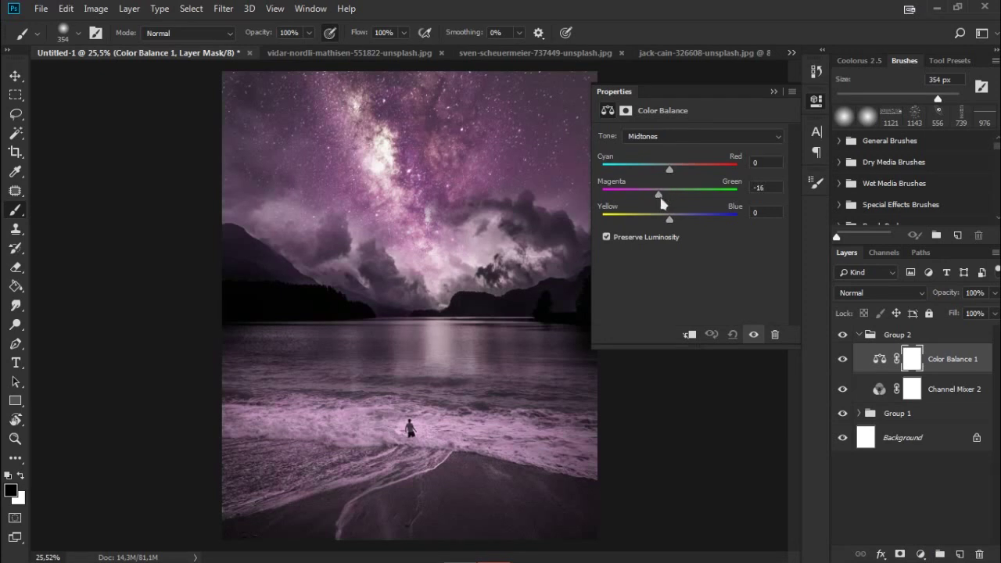
pyautogui.click(666, 136)
pyautogui.moveTo(662, 179)
pyautogui.mouseDown()
pyautogui.moveTo(669, 169)
pyautogui.moveTo(672, 223)
pyautogui.mouseUp()
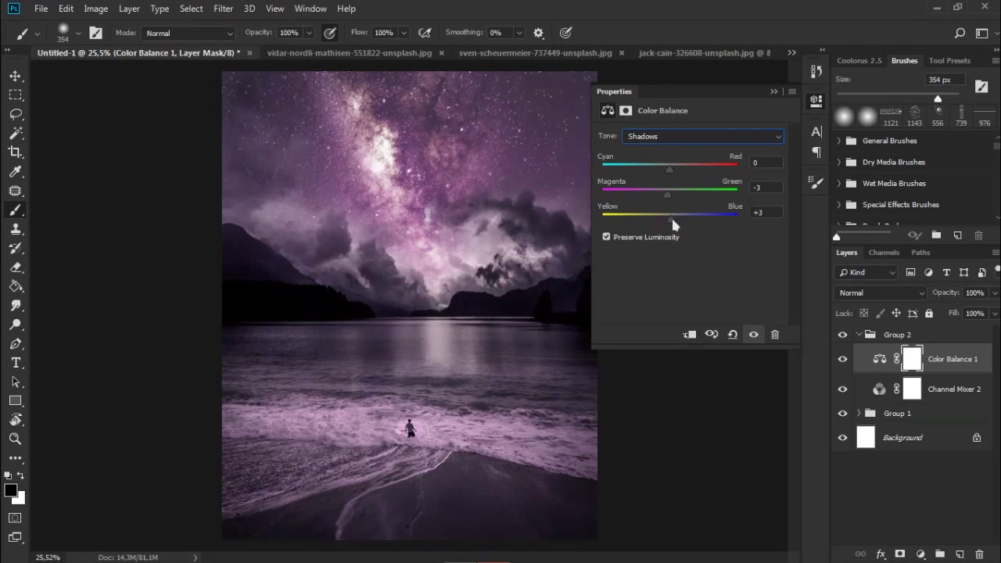
pyautogui.click(665, 136)
pyautogui.click(665, 173)
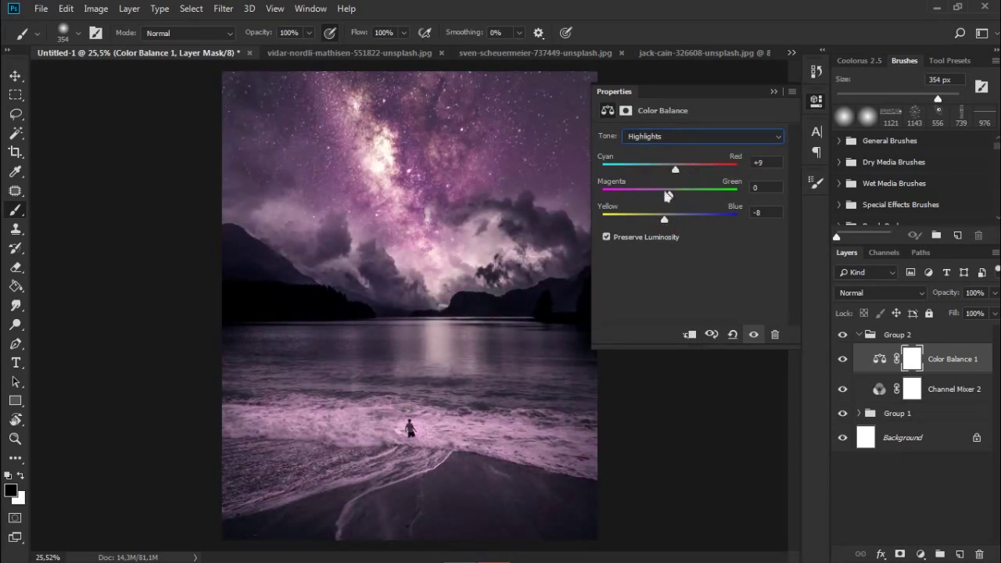
pyautogui.click(773, 92)
pyautogui.click(859, 412)
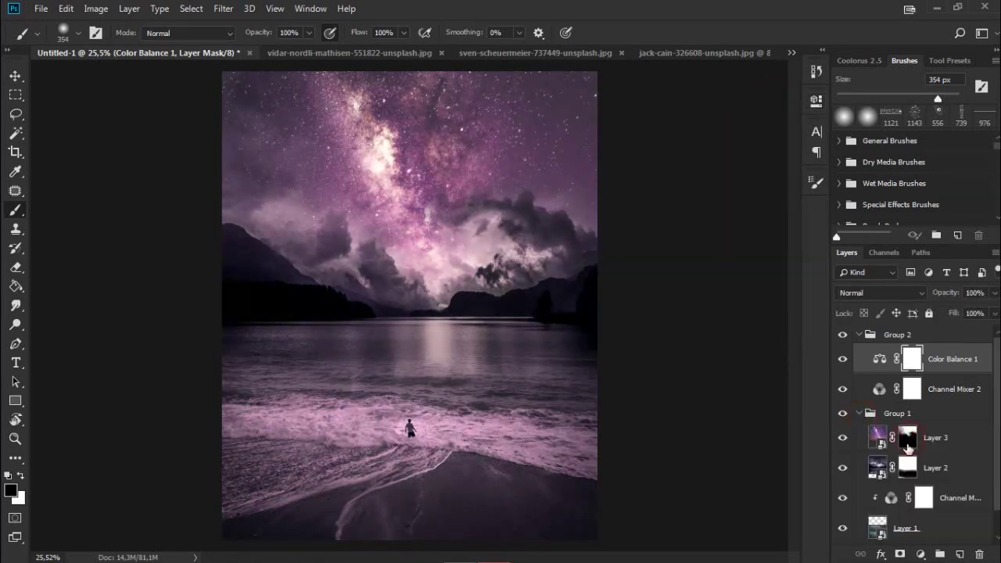
# Step: Paint white on Layer 3's mask with a 158 px soft brush around the right-hand clouds
pyautogui.click(906, 444)
pyautogui.press('x')
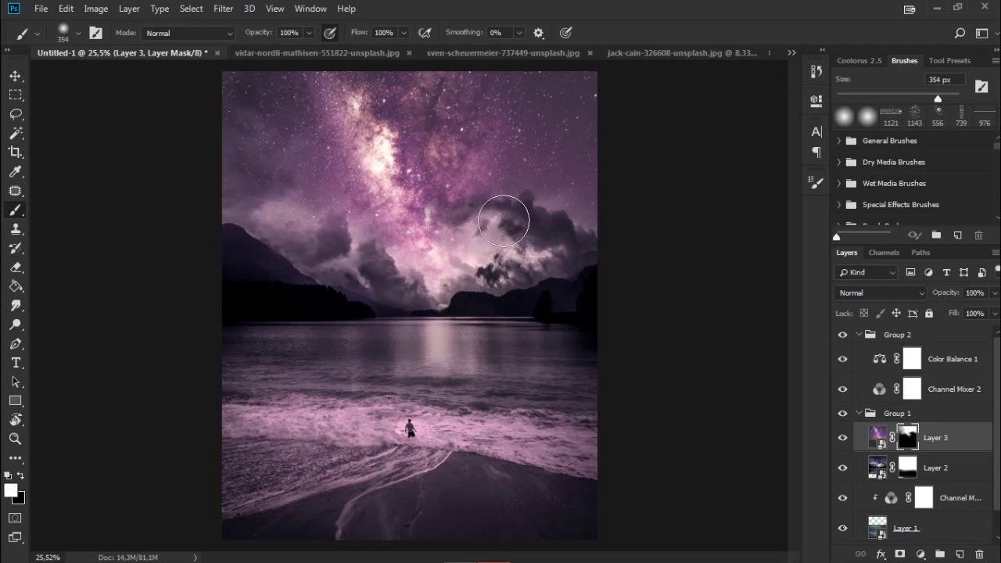
pyautogui.rightClick(474, 249)
pyautogui.moveTo(657, 270); pyautogui.dragTo(648, 270)
pyautogui.press('Return')
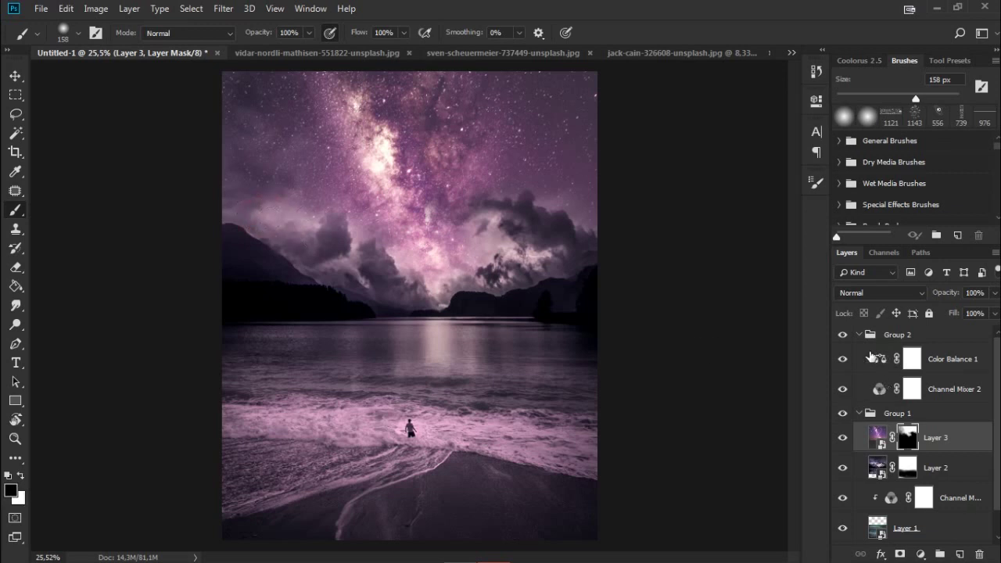
# Step: Collapse Groups 1 and 2 and add Group 3 with an empty Layer 4
pyautogui.click(859, 412)
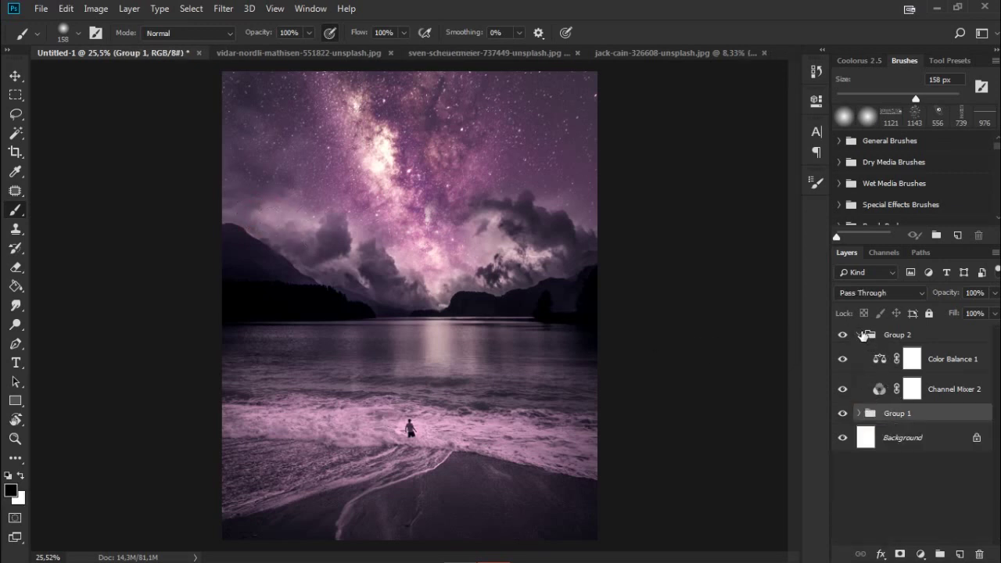
pyautogui.click(859, 335)
pyautogui.click(939, 553)
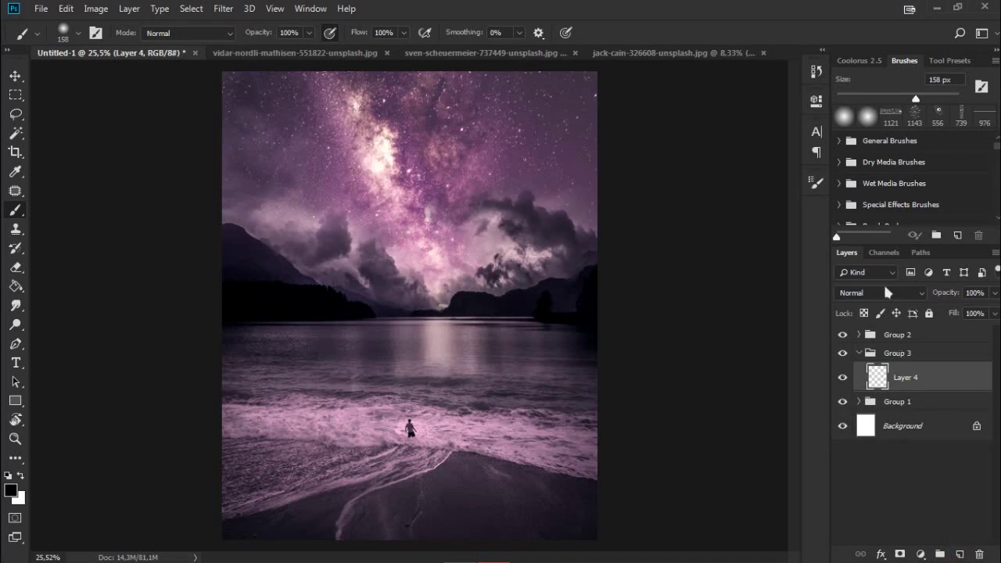
# Step: Enlarge the soft brush to 1405 px and darken the clouds right of centre on Layer 4
pyautogui.rightClick(502, 236)
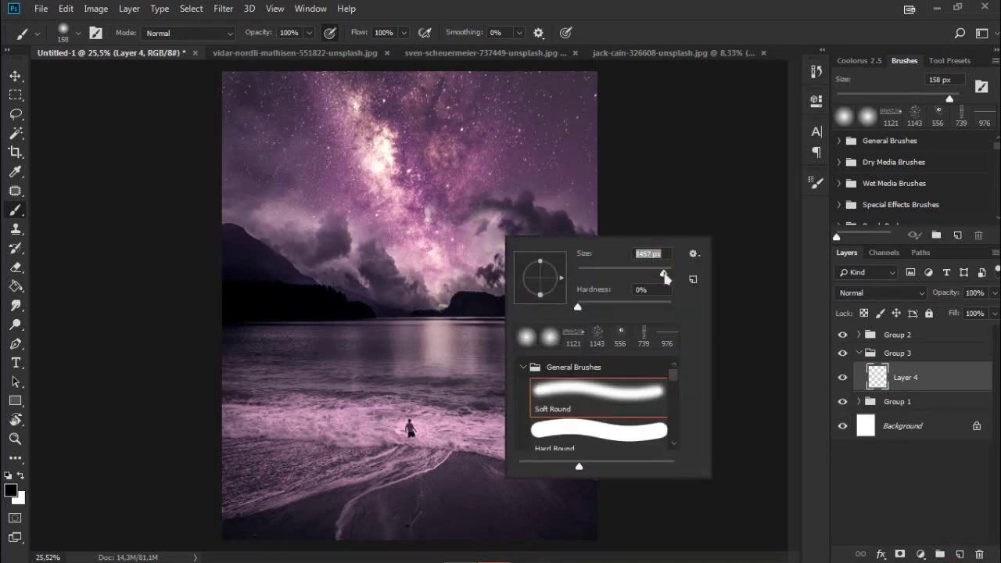
pyautogui.press('Return')
pyautogui.hotkey('ctrl', '-')
pyautogui.rightClick(331, 357)
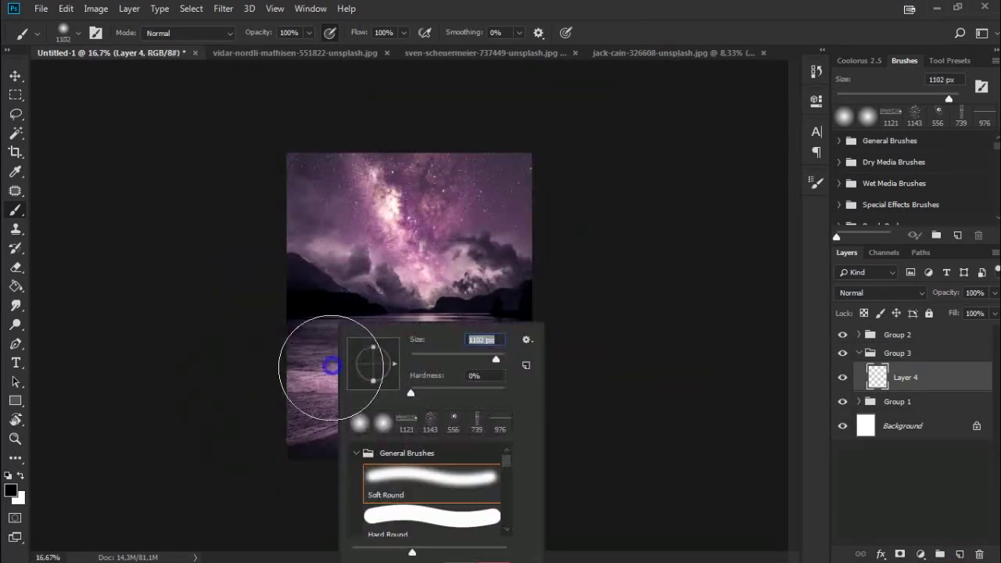
pyautogui.write('1190')
pyautogui.press('Return')
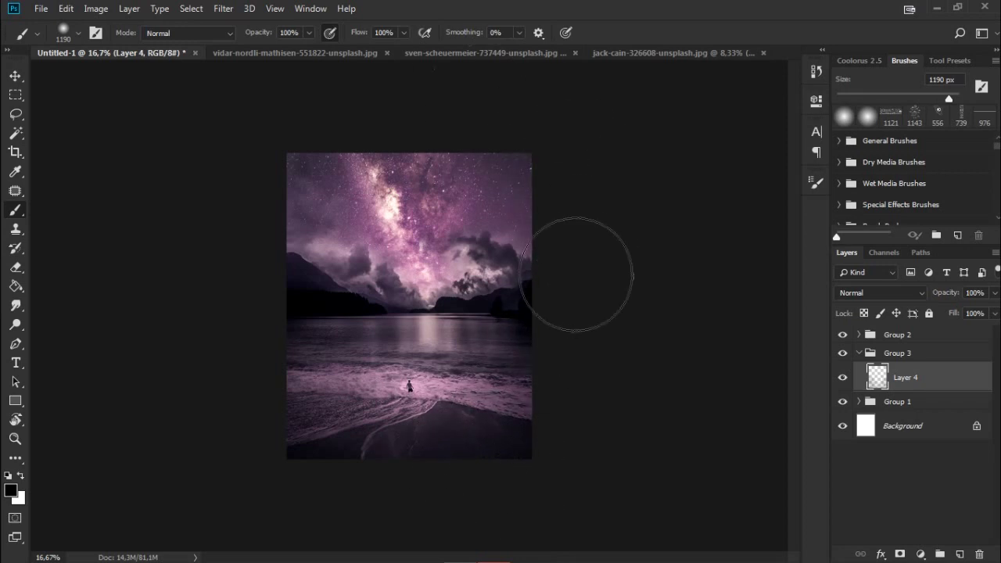
pyautogui.rightClick(352, 225)
pyautogui.press('Return')
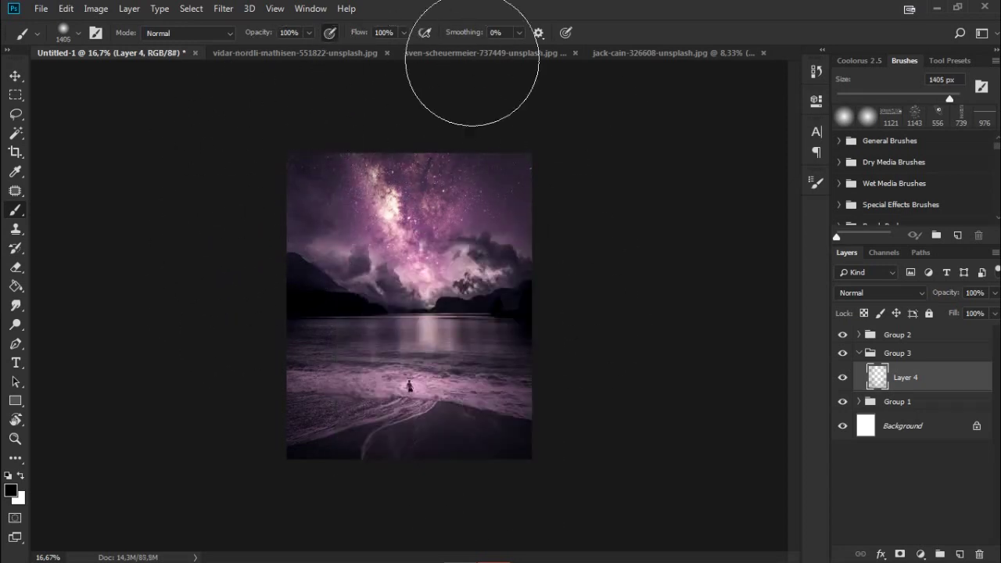
pyautogui.moveTo(514, 279); pyautogui.dragTo(618, 304)
# Step: Add Layer 5, darken the upper sky on it, and set its opacity to 62%
pyautogui.hotkey('ctrl', 'shift', 'alt', 'n')
pyautogui.rightClick(500, 272)
pyautogui.press('Return')
pyautogui.moveTo(277, 196); pyautogui.dragTo(431, 196)
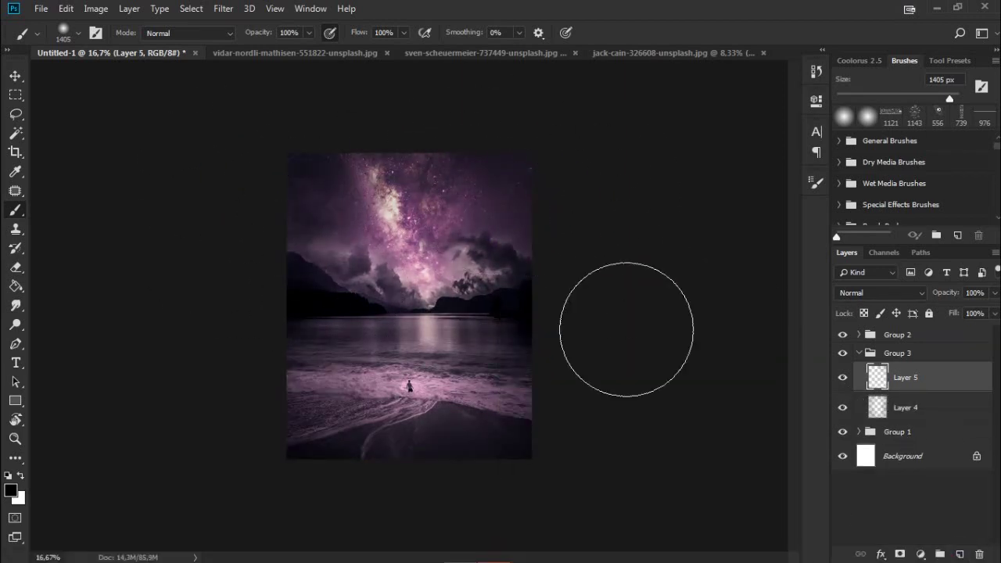
pyautogui.moveTo(945, 292)
pyautogui.mouseDown()
pyautogui.moveTo(916, 301)
pyautogui.moveTo(919, 485)
pyautogui.mouseUp()
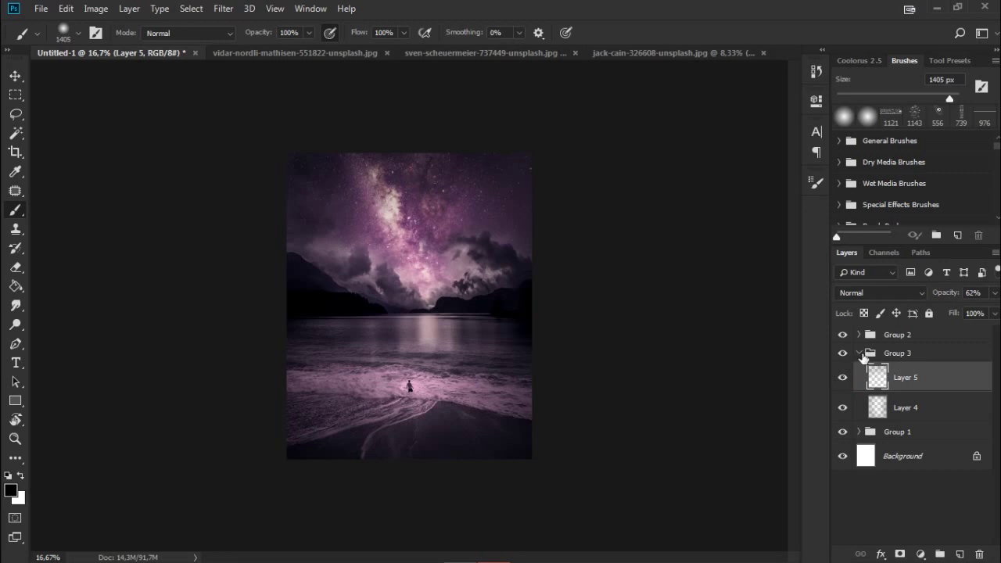
# Step: Create Group 4 containing Layer 6 and set the group's blend mode to Overlay
pyautogui.click(863, 356)
pyautogui.click(859, 352)
pyautogui.click(939, 554)
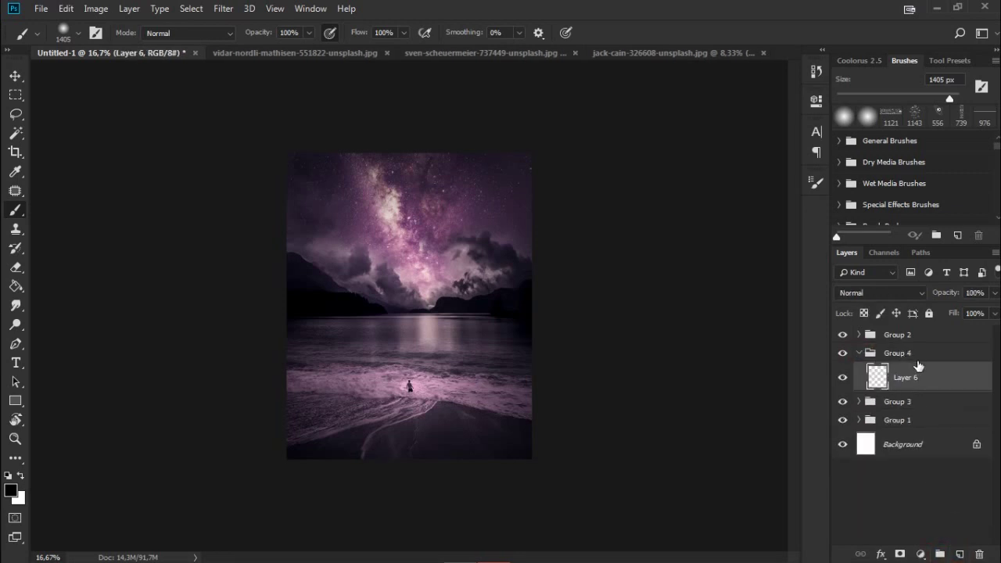
pyautogui.click(920, 352)
pyautogui.click(879, 292)
pyautogui.click(899, 191)
pyautogui.click(922, 379)
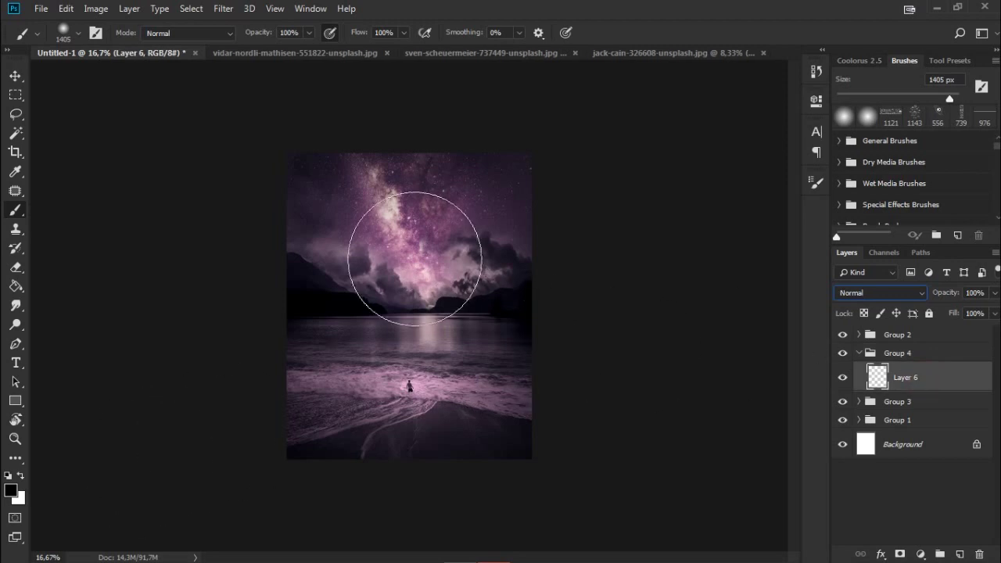
# Step: Choose an orange painting colour in Colorus and set the brush to 401 px
pyautogui.scroll(2, 434, 212)
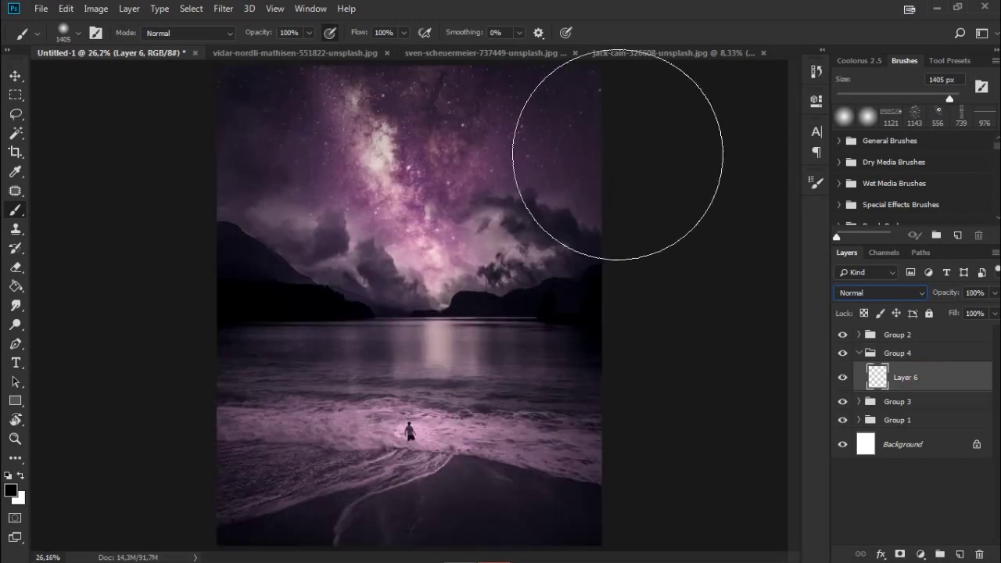
pyautogui.click(858, 61)
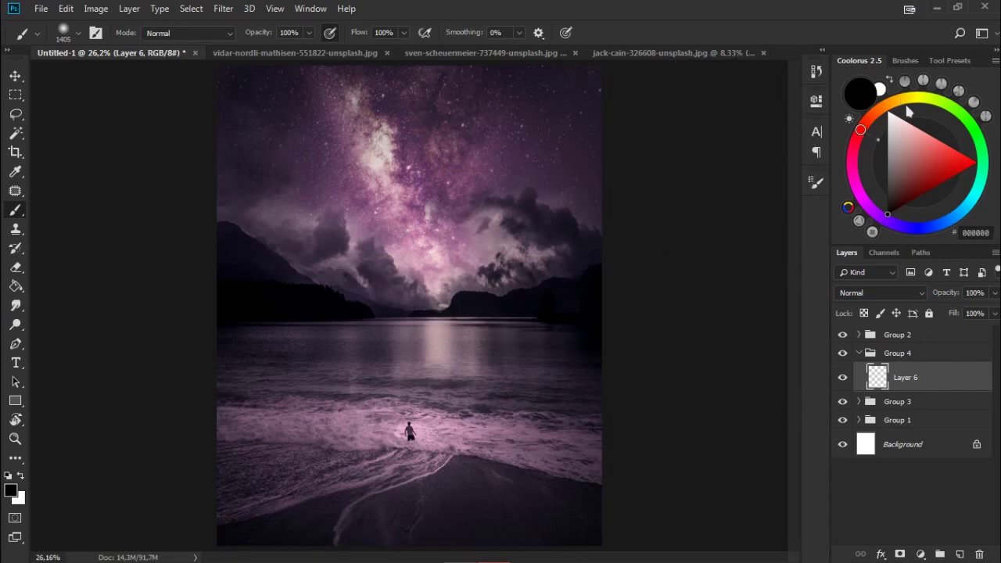
pyautogui.moveTo(905, 100); pyautogui.dragTo(901, 105)
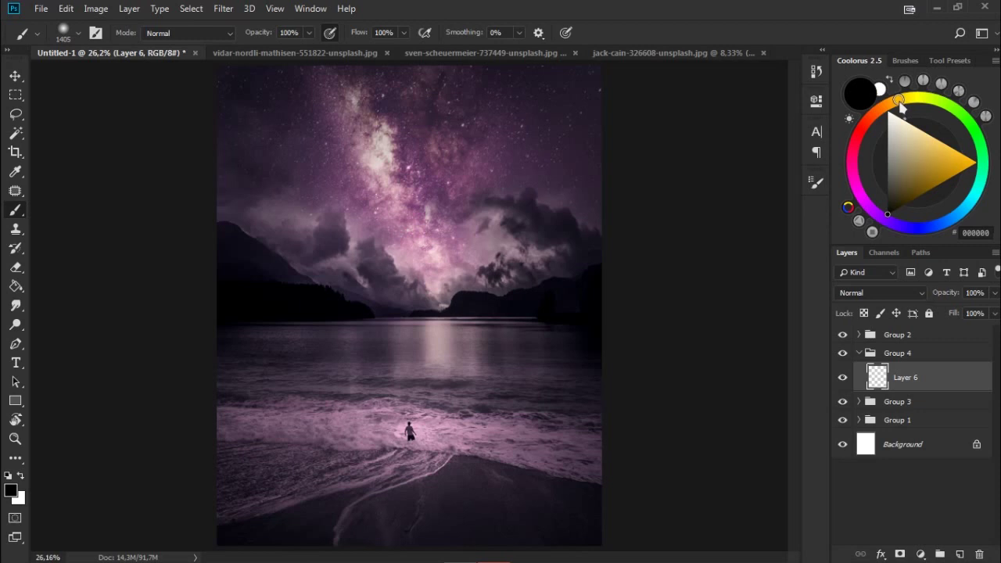
pyautogui.click(965, 163)
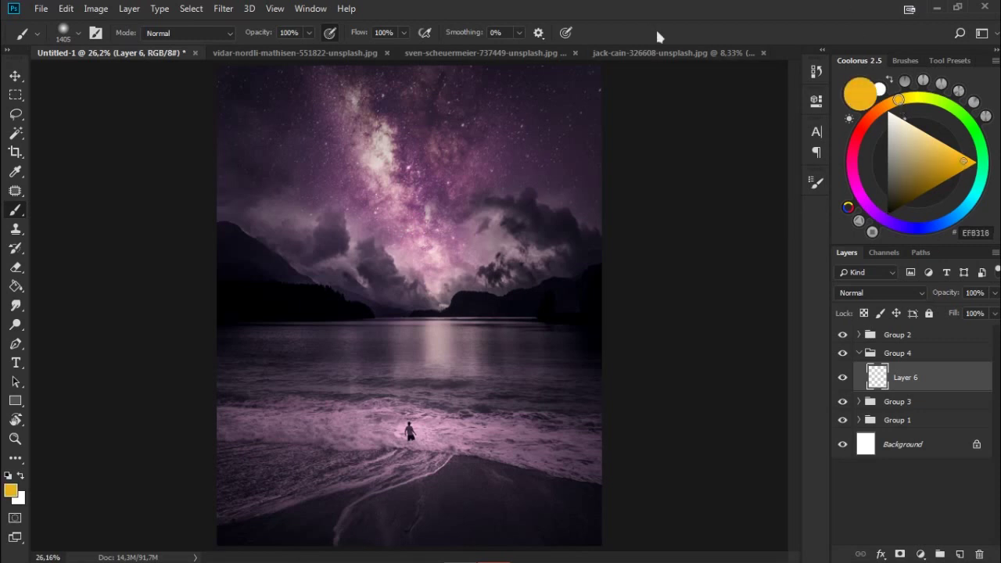
pyautogui.rightClick(572, 182)
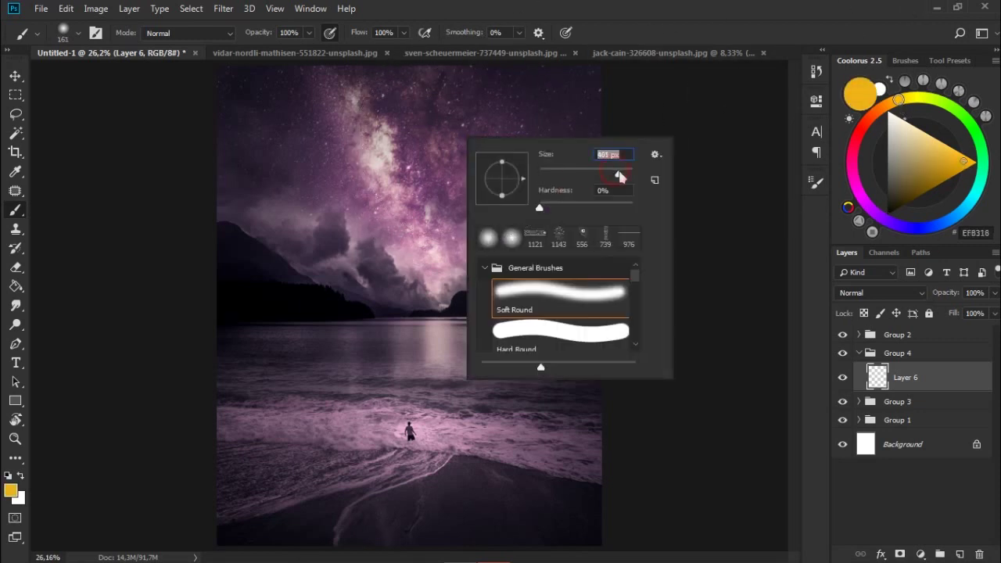
pyautogui.press('Return')
# Step: Paint a warm orange glow along the lower and upper Milky Way, then add empty Layer 7
pyautogui.moveTo(380, 118); pyautogui.dragTo(400, 169)
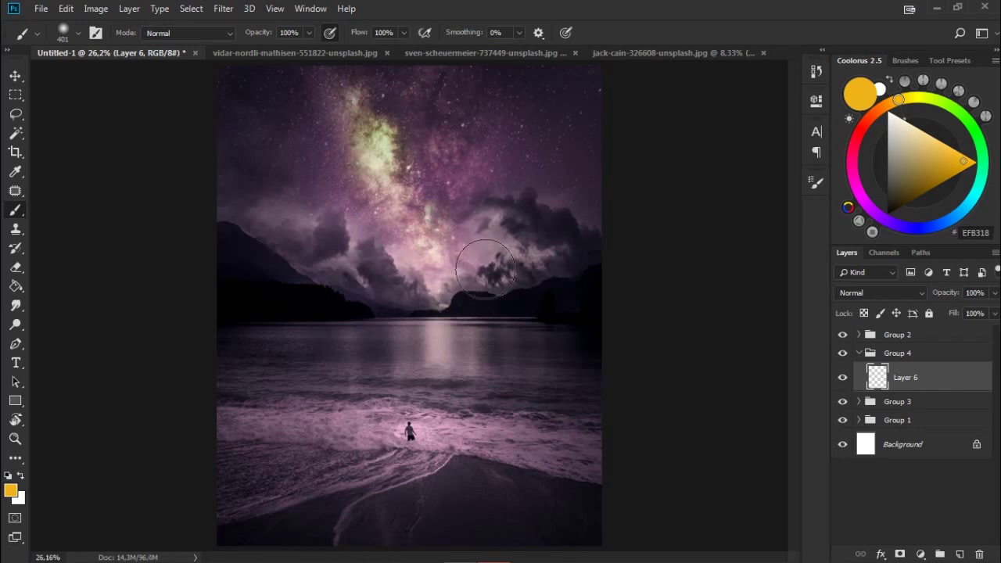
pyautogui.moveTo(312, 62); pyautogui.dragTo(397, 149)
pyautogui.click(841, 378)
pyautogui.click(959, 553)
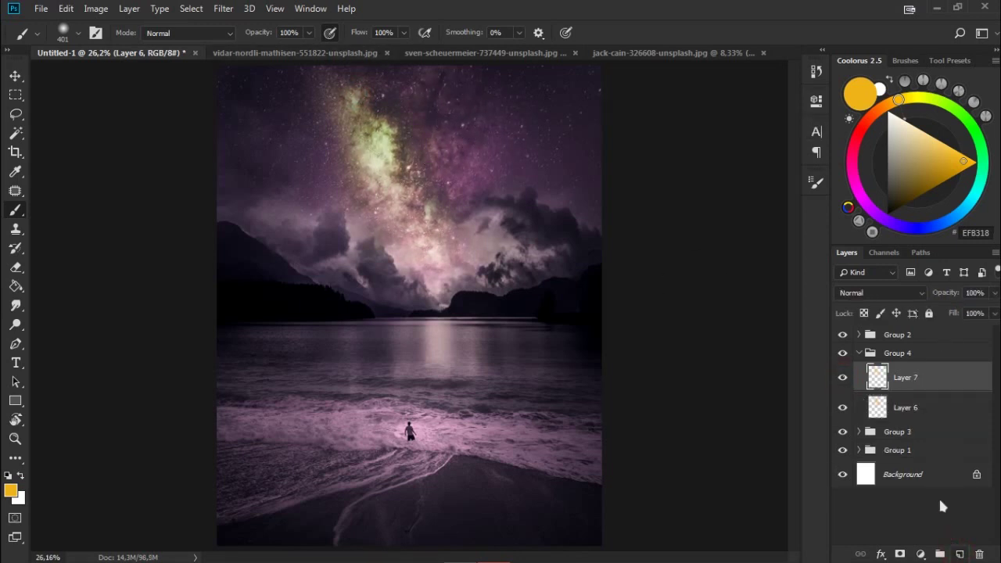
# Step: On Layer 7, paint violet haze into the upper-right sky with a purple 511 px brush
pyautogui.click(851, 170)
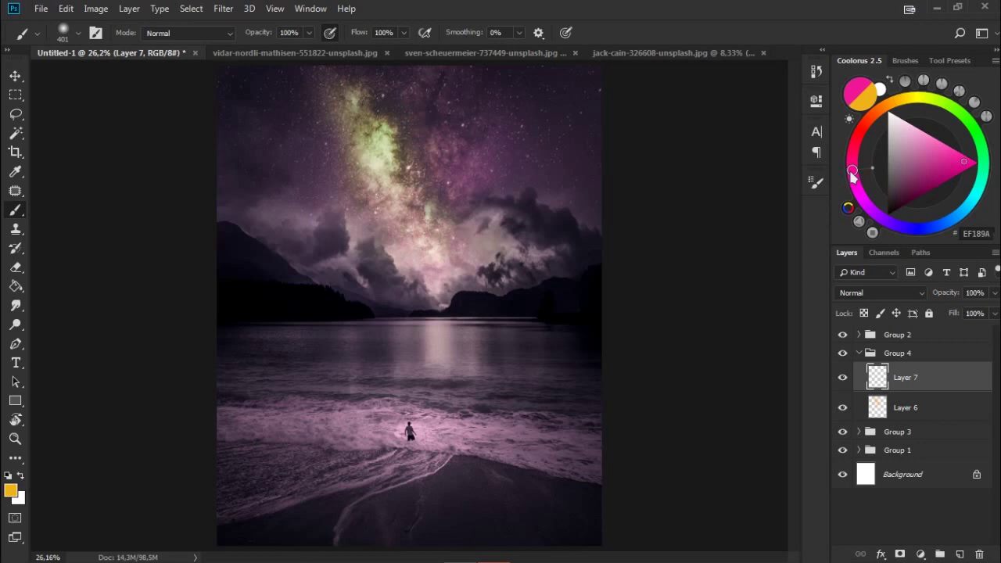
pyautogui.moveTo(852, 173); pyautogui.dragTo(889, 226)
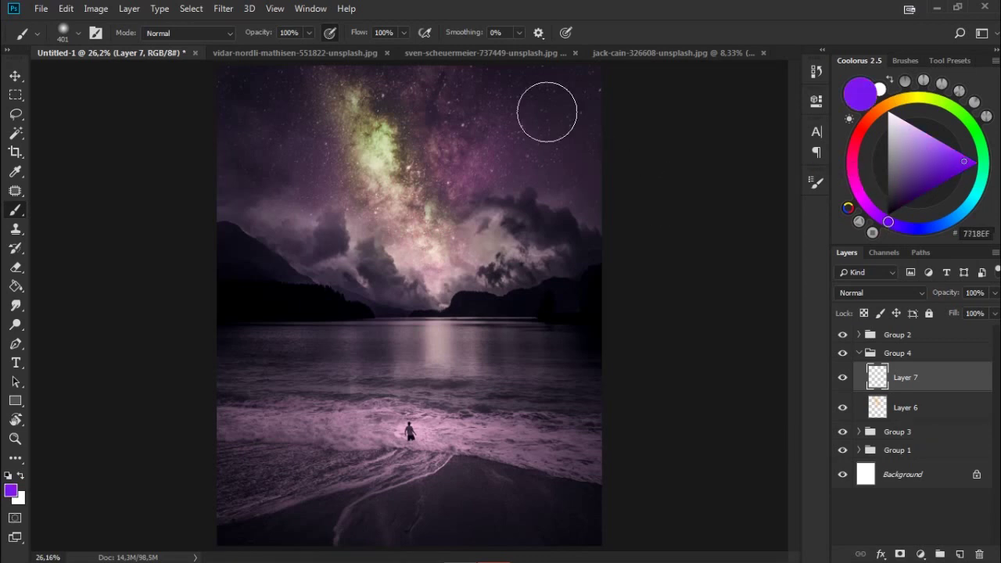
pyautogui.rightClick(560, 185)
pyautogui.moveTo(717, 224); pyautogui.dragTo(719, 225)
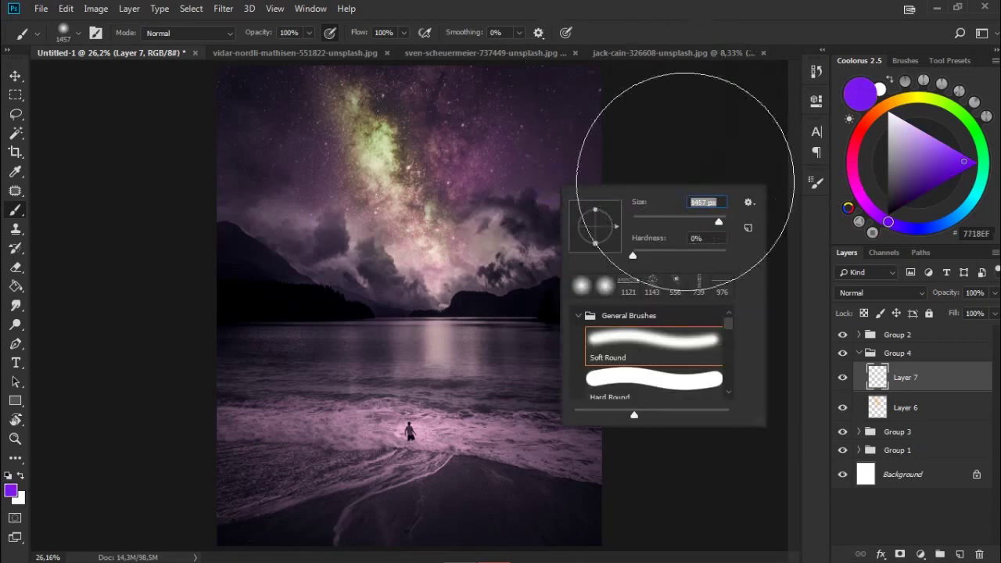
pyautogui.click(640, 97)
pyautogui.moveTo(503, 168)
pyautogui.mouseDown()
pyautogui.moveTo(436, 89)
pyautogui.moveTo(229, 90)
pyautogui.moveTo(258, 168)
pyautogui.moveTo(331, 242)
pyautogui.moveTo(522, 235)
pyautogui.moveTo(563, 223)
pyautogui.mouseUp()
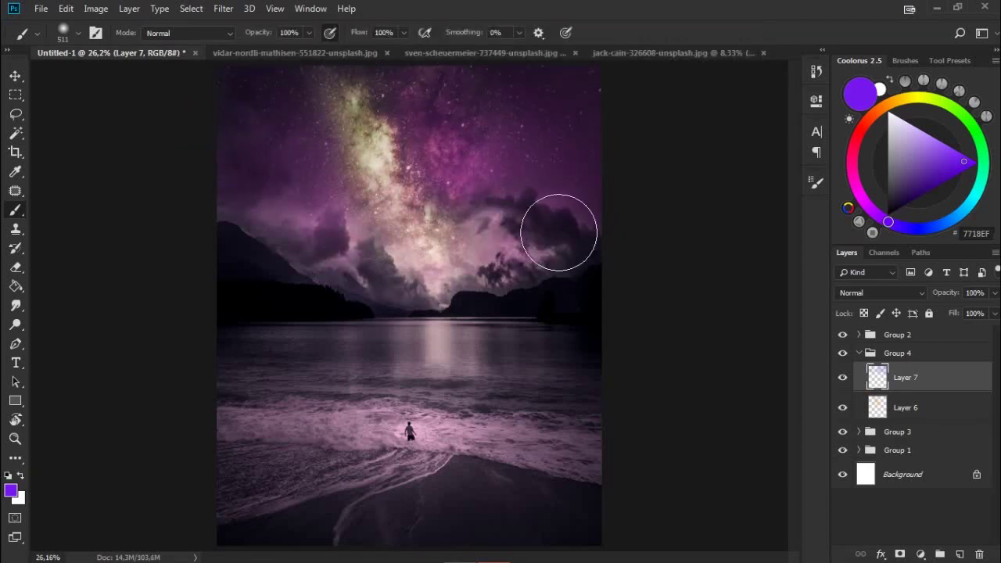
# Step: On Layer 6, paint a warm orange glow over the right-hand clouds
pyautogui.click(899, 405)
pyautogui.moveTo(910, 100); pyautogui.dragTo(900, 99)
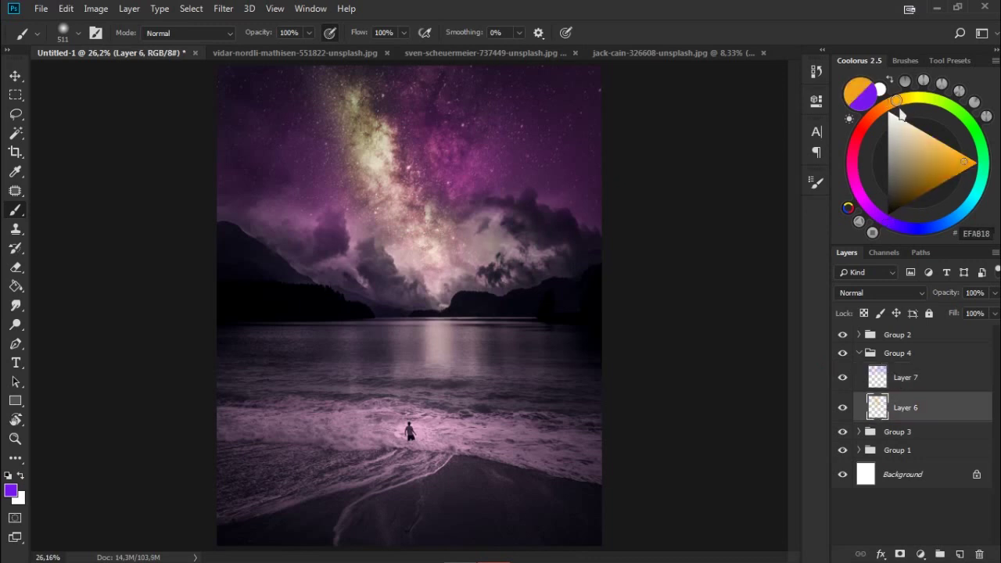
pyautogui.rightClick(475, 277)
pyautogui.press('Return')
pyautogui.moveTo(485, 250); pyautogui.dragTo(435, 219)
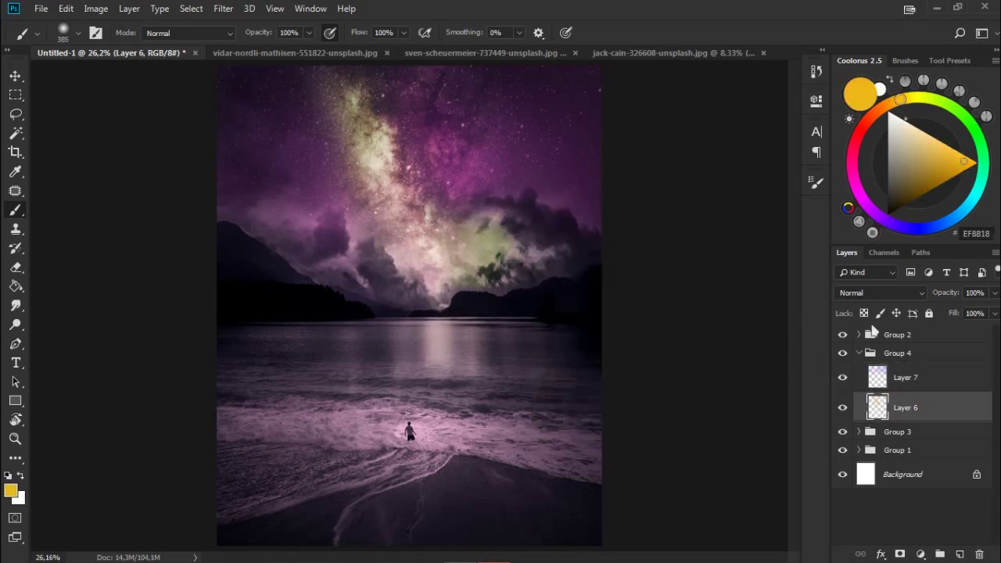
pyautogui.click(857, 341)
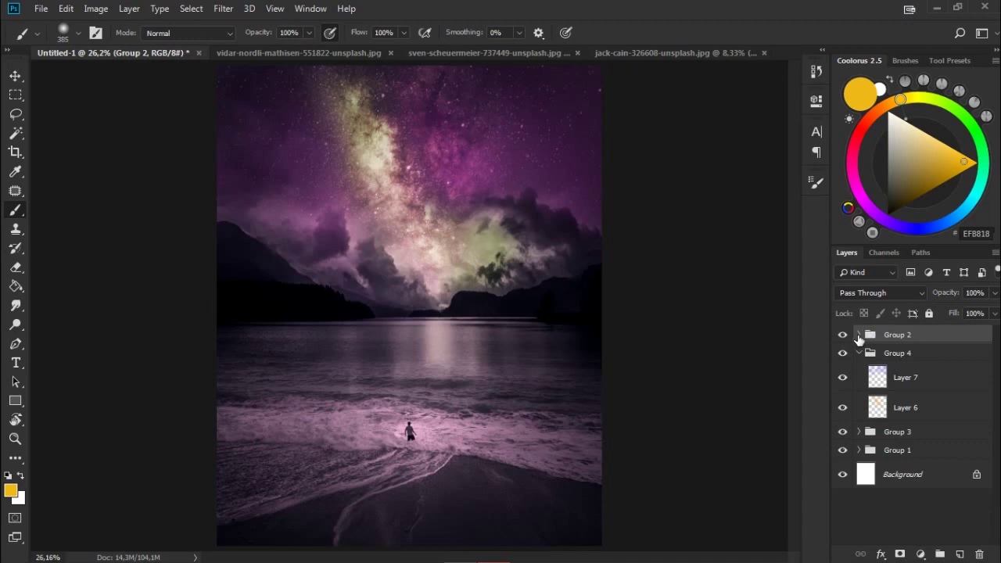
# Step: Set Channel Mixer 2's Green output to +98, and its Red output to Red +78, Blue +33
pyautogui.click(858, 335)
pyautogui.click(842, 390)
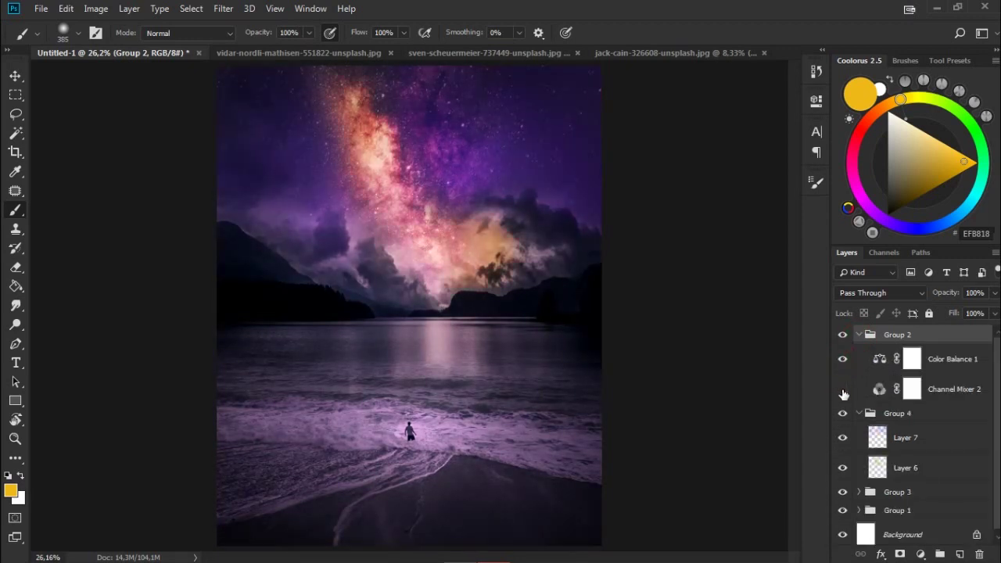
pyautogui.doubleClick(879, 390)
pyautogui.click(719, 153)
pyautogui.click(680, 177)
pyautogui.moveTo(733, 232)
pyautogui.mouseDown()
pyautogui.moveTo(753, 235)
pyautogui.moveTo(711, 208)
pyautogui.mouseUp()
pyautogui.click(719, 153)
pyautogui.click(688, 164)
pyautogui.moveTo(689, 266); pyautogui.dragTo(701, 268)
pyautogui.moveTo(710, 208)
pyautogui.mouseDown()
pyautogui.moveTo(729, 209)
pyautogui.moveTo(720, 211)
pyautogui.mouseUp()
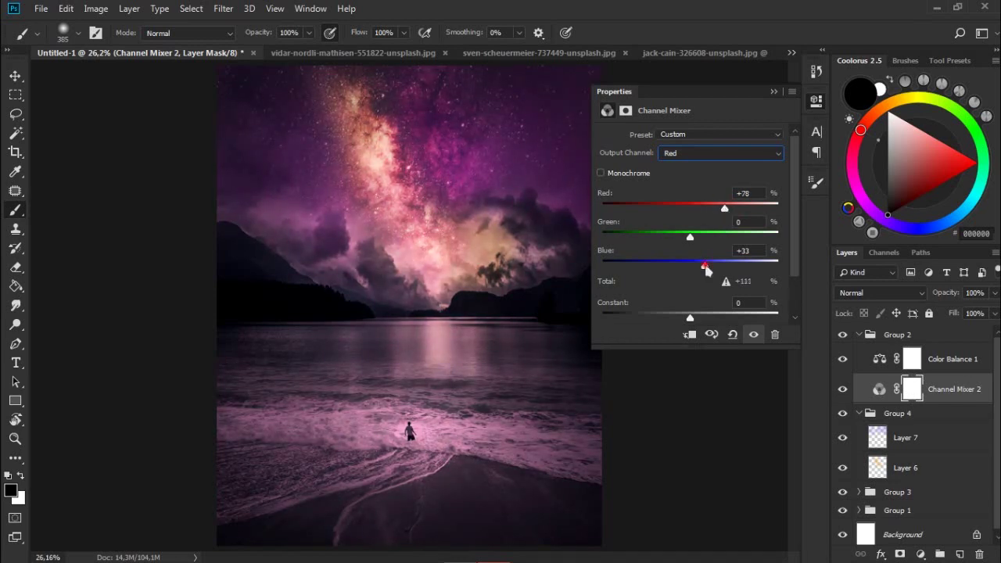
pyautogui.click(773, 91)
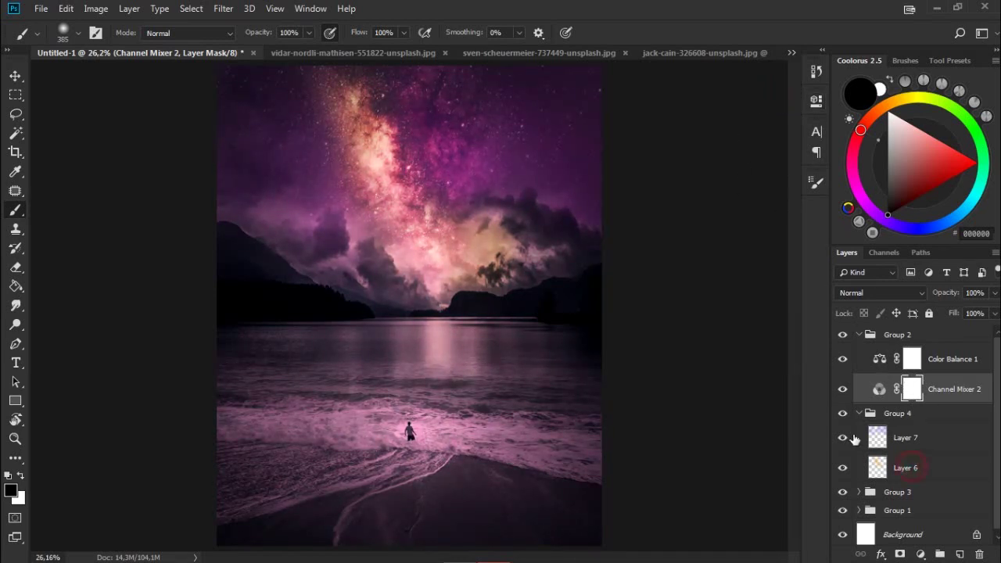
pyautogui.click(907, 467)
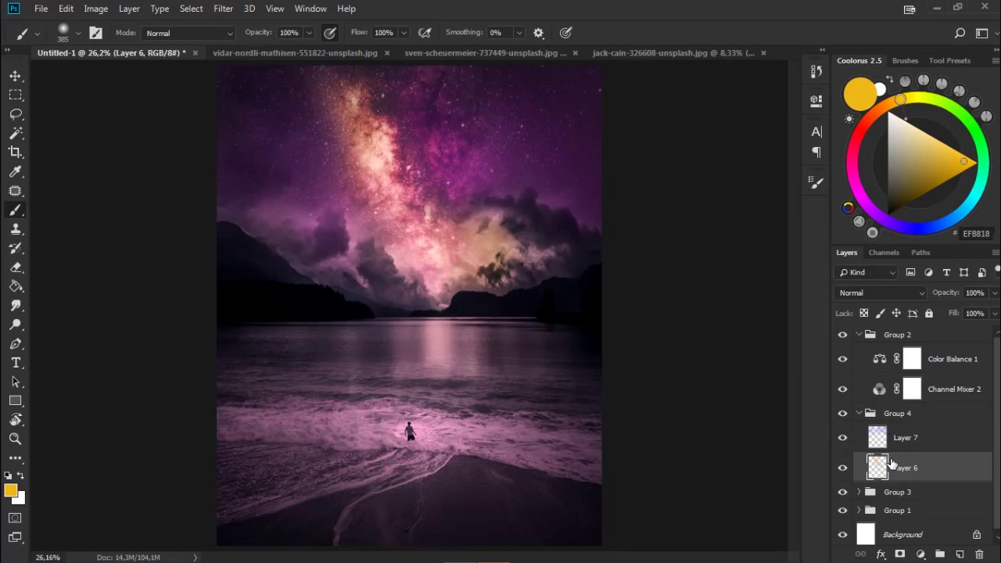
# Step: Paint orange and peach glow over the central clouds beneath the Milky Way, erasing some excess
pyautogui.moveTo(898, 108); pyautogui.dragTo(890, 104)
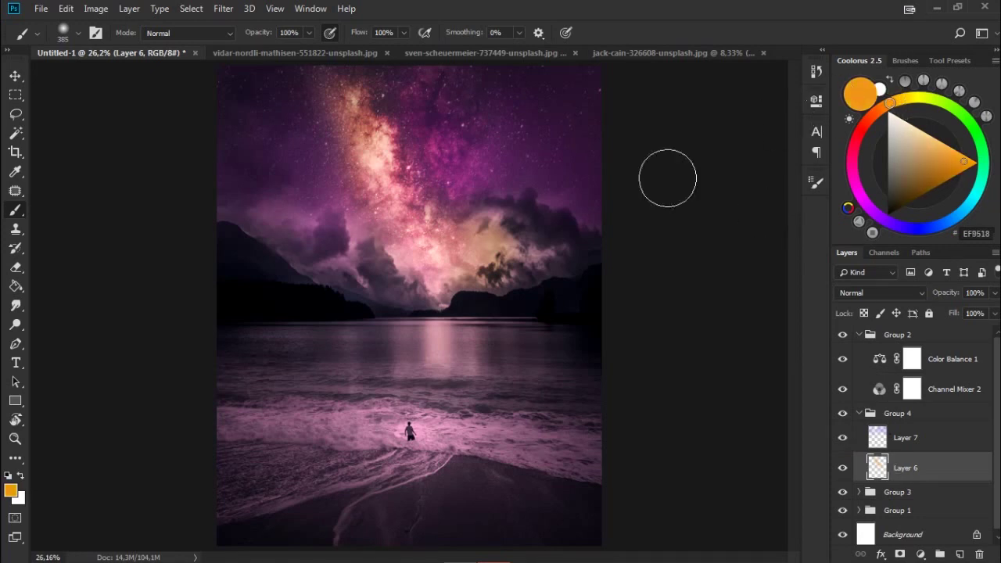
pyautogui.moveTo(464, 253); pyautogui.dragTo(524, 250)
pyautogui.press('e')
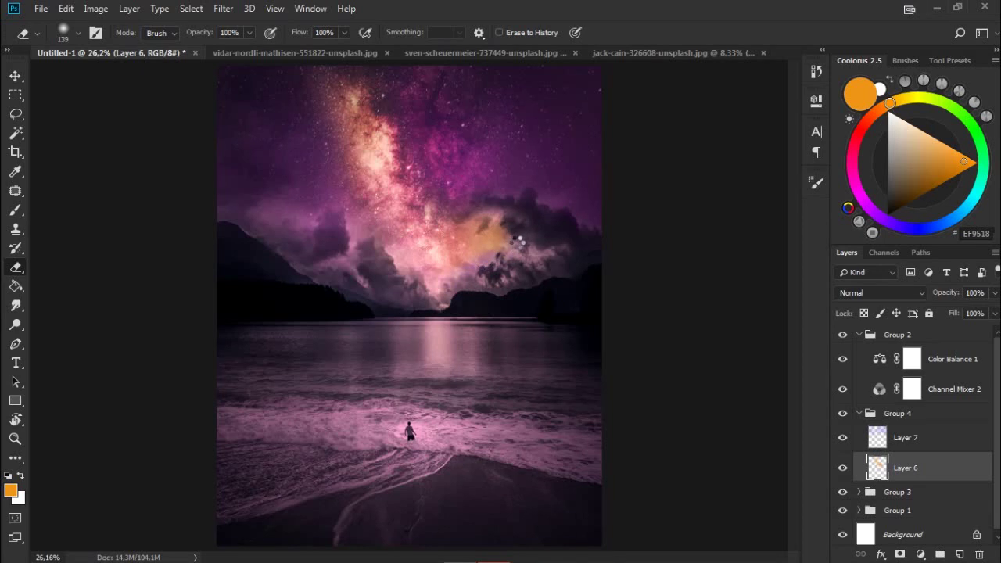
pyautogui.moveTo(518, 241); pyautogui.dragTo(477, 239)
pyautogui.press('b')
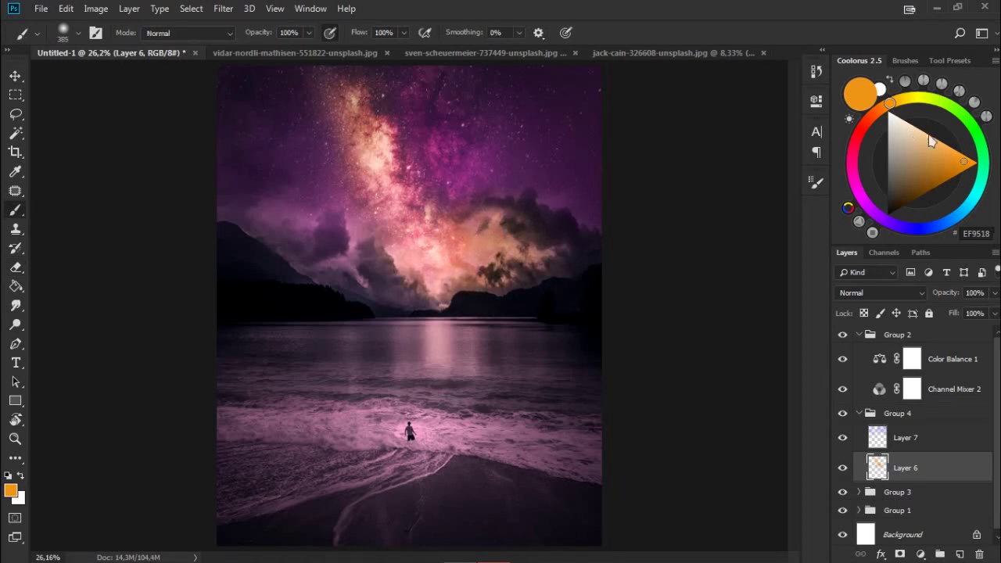
pyautogui.moveTo(918, 135); pyautogui.dragTo(931, 142)
pyautogui.moveTo(536, 226); pyautogui.dragTo(414, 274)
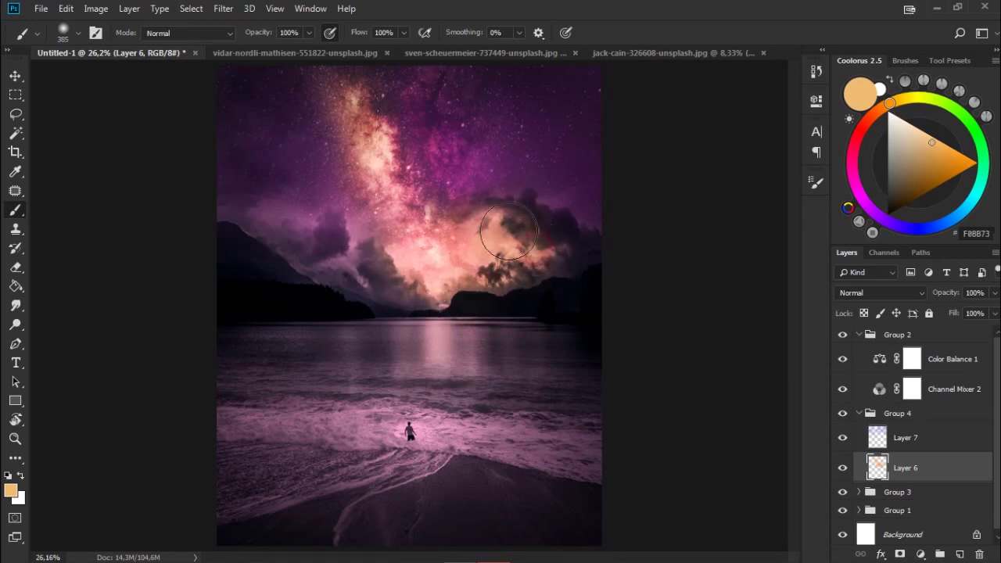
pyautogui.moveTo(444, 209)
pyautogui.mouseDown()
pyautogui.moveTo(391, 133)
pyautogui.moveTo(406, 246)
pyautogui.mouseUp()
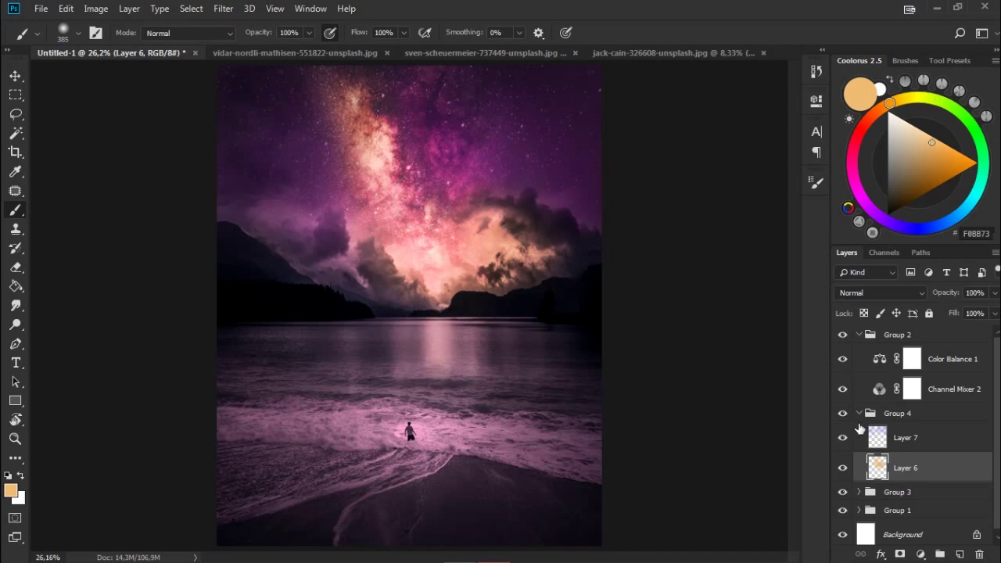
# Step: Erase the excess orange glow on the right clouds with a 385 px eraser, then add Layer 8
pyautogui.press('e')
pyautogui.rightClick(688, 331)
pyautogui.moveTo(694, 336); pyautogui.dragTo(704, 332)
pyautogui.moveTo(558, 240)
pyautogui.mouseDown()
pyautogui.moveTo(569, 261)
pyautogui.moveTo(524, 234)
pyautogui.moveTo(534, 306)
pyautogui.mouseUp()
pyautogui.press('b')
pyautogui.click(959, 553)
# Step: Switch to white and paint a small bright highlight in the Milky Way
pyautogui.moveTo(899, 467); pyautogui.dragTo(899, 442)
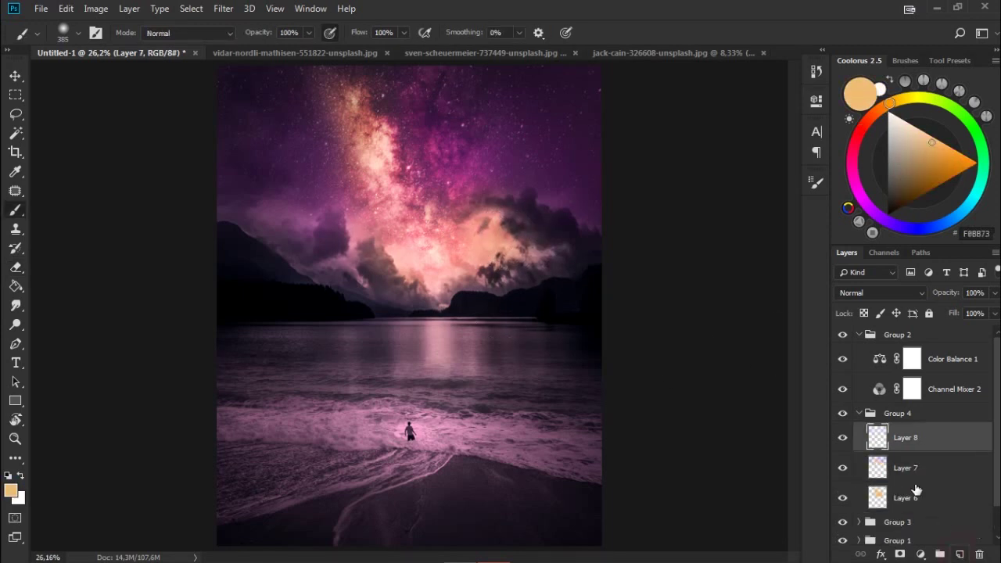
pyautogui.press('x')
pyautogui.press('[')
pyautogui.press('[')
pyautogui.press('[')
pyautogui.rightClick(513, 215)
pyautogui.moveTo(383, 147); pyautogui.dragTo(371, 178)
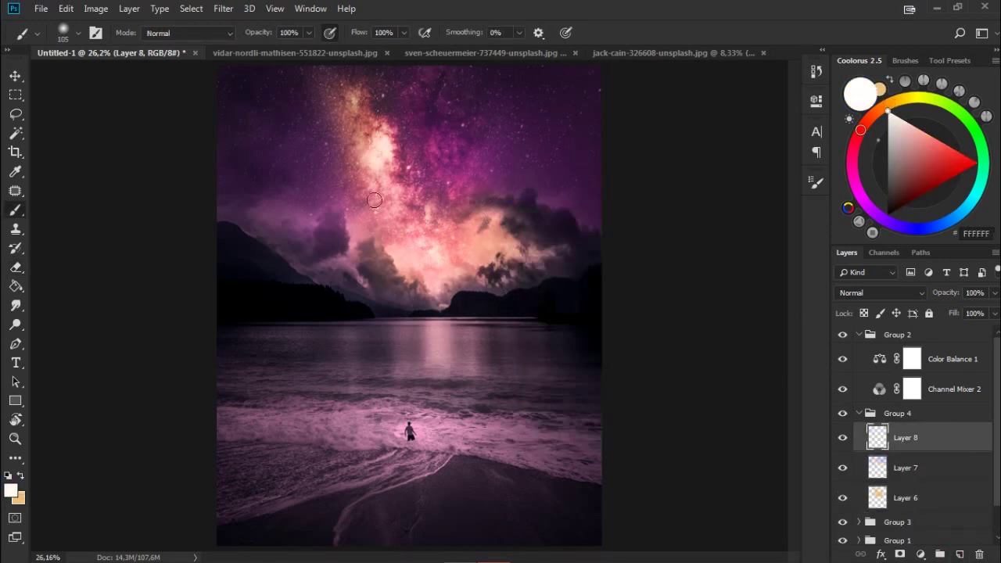
pyautogui.click(841, 498)
pyautogui.click(841, 498)
# Step: Paint white glow around the upper clouds at 417 px and along the Milky Way band at 117 px
pyautogui.rightClick(484, 244)
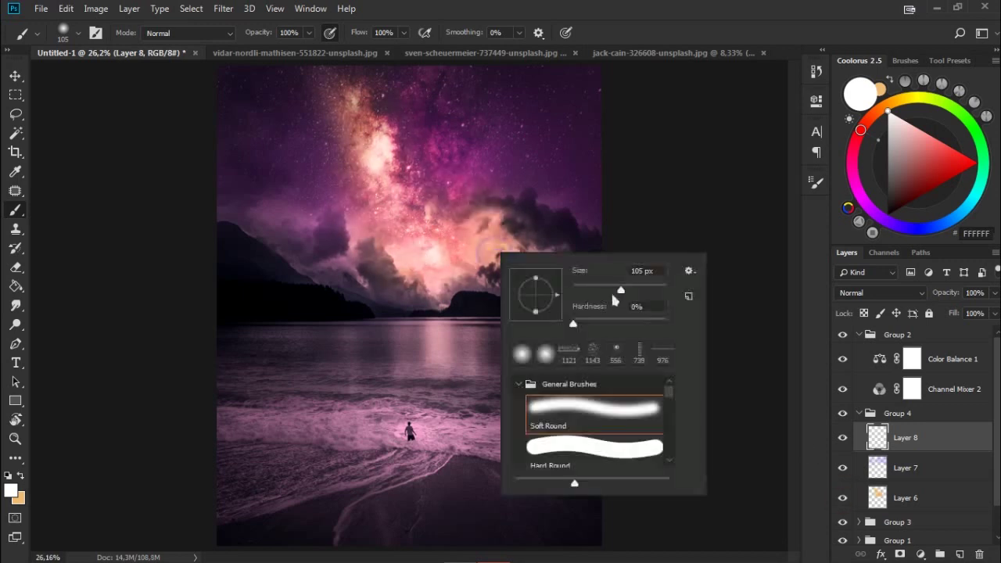
pyautogui.write('417')
pyautogui.press('Return')
pyautogui.click(491, 242)
pyautogui.moveTo(479, 253); pyautogui.dragTo(402, 223)
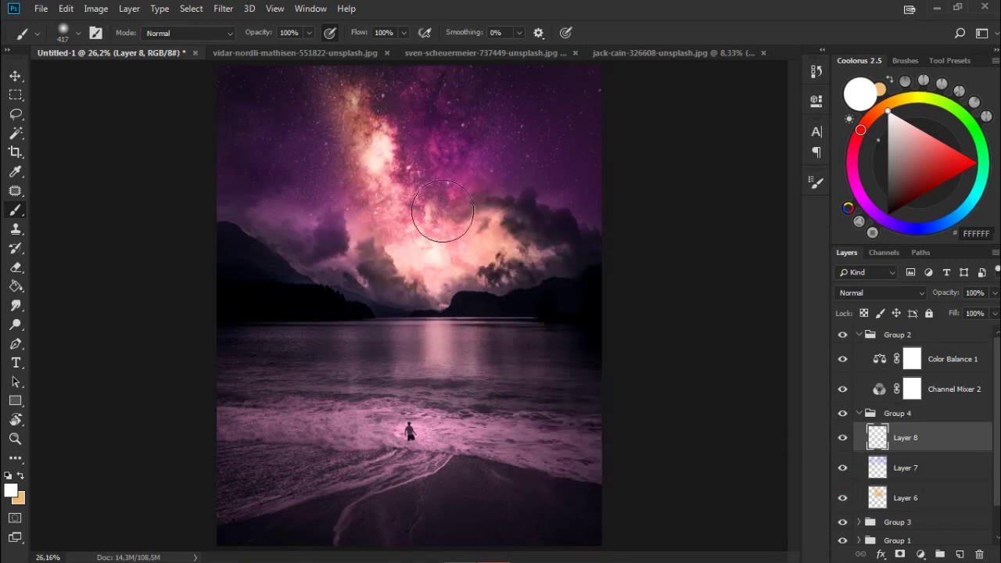
pyautogui.rightClick(510, 169)
pyautogui.write('117')
pyautogui.press('Return')
pyautogui.click(397, 207)
pyautogui.moveTo(392, 195)
pyautogui.mouseDown()
pyautogui.moveTo(379, 168)
pyautogui.moveTo(381, 125)
pyautogui.mouseUp()
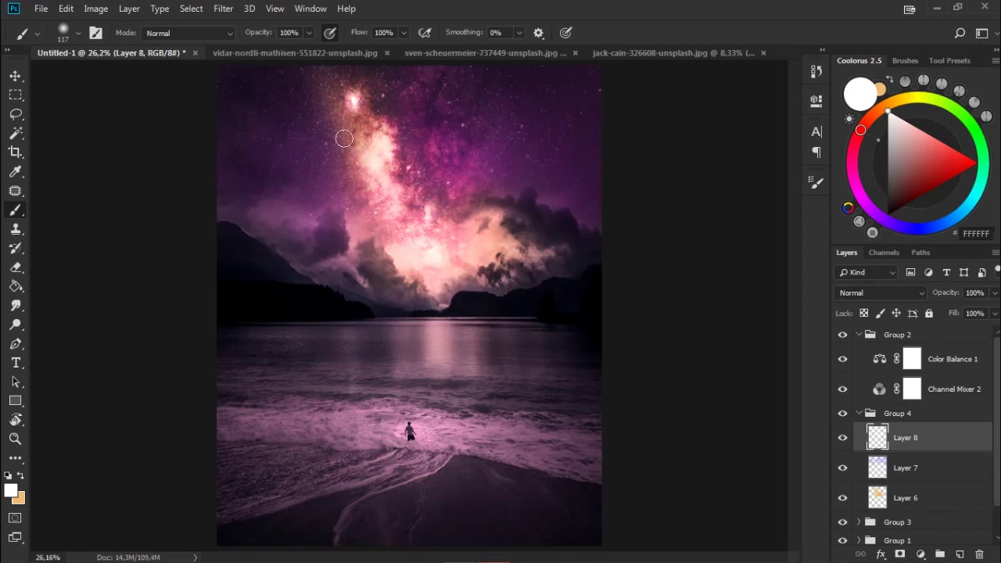
# Step: At 401 px, brighten the Milky Way near the clouds and the right cloud glow, erasing excess
pyautogui.rightClick(494, 218)
pyautogui.write('401')
pyautogui.press('Return')
pyautogui.moveTo(416, 250); pyautogui.dragTo(396, 197)
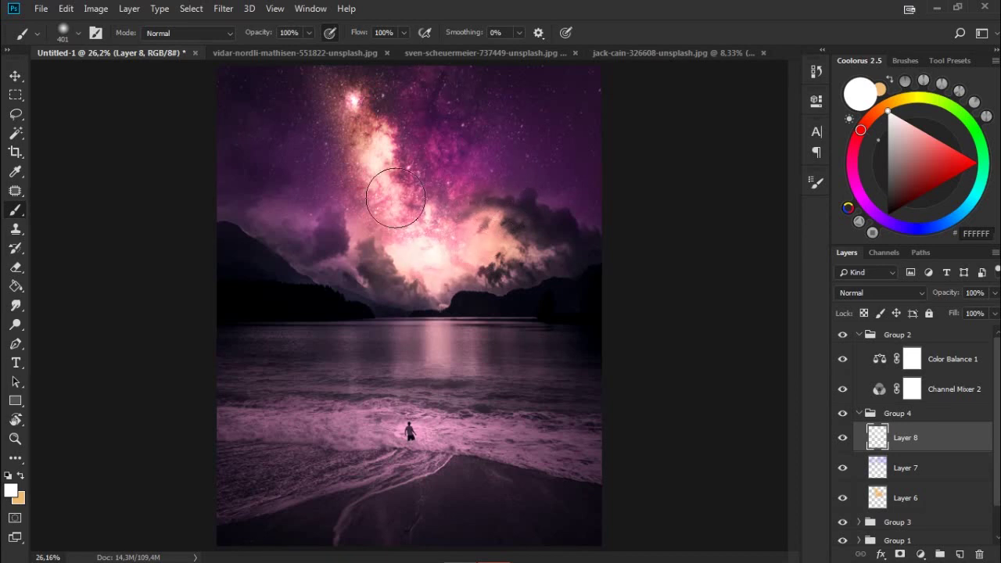
pyautogui.press('e')
pyautogui.moveTo(440, 262); pyautogui.dragTo(402, 263)
pyautogui.press('b')
pyautogui.moveTo(431, 232)
pyautogui.mouseDown()
pyautogui.moveTo(415, 250)
pyautogui.moveTo(540, 245)
pyautogui.mouseUp()
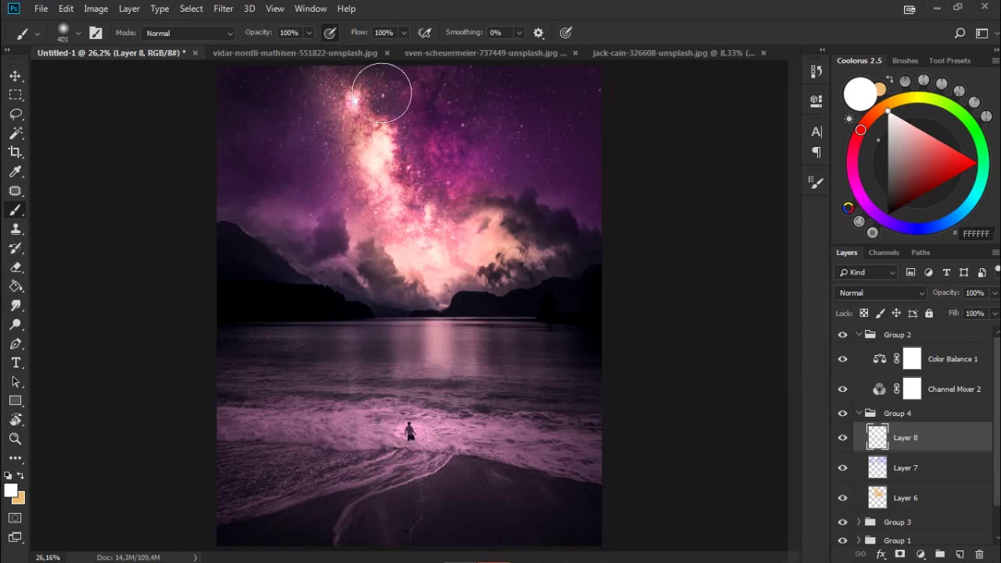
# Step: Add Layer 9 and set up black paint with a brush of about 464 px
pyautogui.click(959, 553)
pyautogui.keyDown('alt'); pyautogui.click(461, 140); pyautogui.keyUp('alt')
pyautogui.rightClick(518, 143)
pyautogui.moveTo(662, 182); pyautogui.dragTo(674, 182)
pyautogui.press('Return')
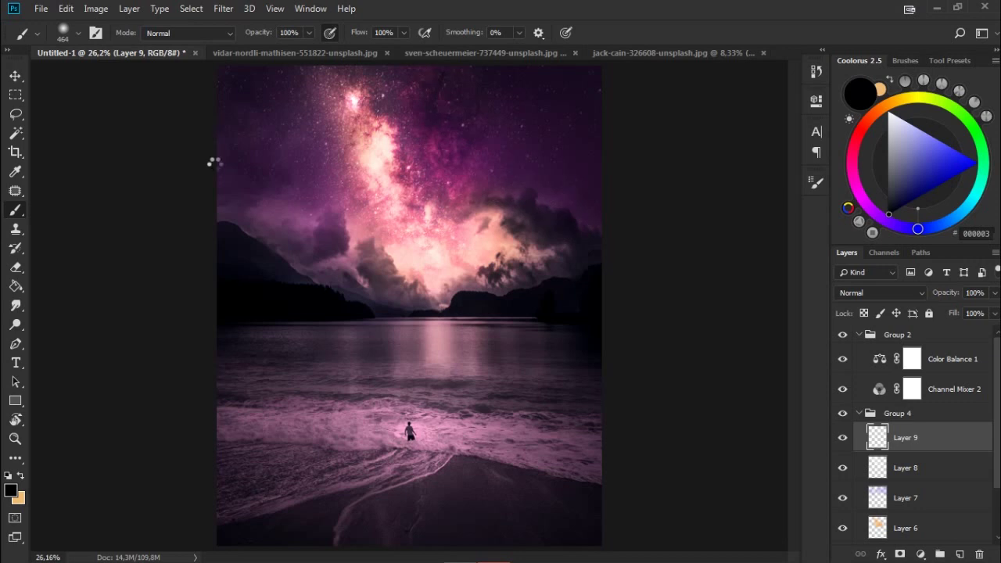
# Step: Darken the left sky and clouds with black on Layer 9, then add Layer 10
pyautogui.moveTo(224, 108); pyautogui.dragTo(312, 242)
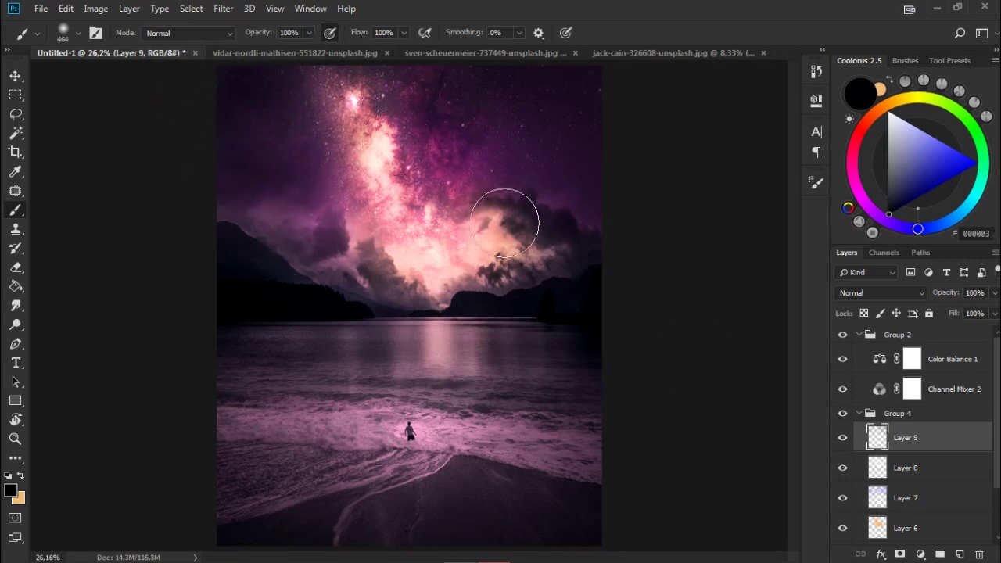
pyautogui.click(843, 442)
pyautogui.click(843, 441)
pyautogui.click(859, 412)
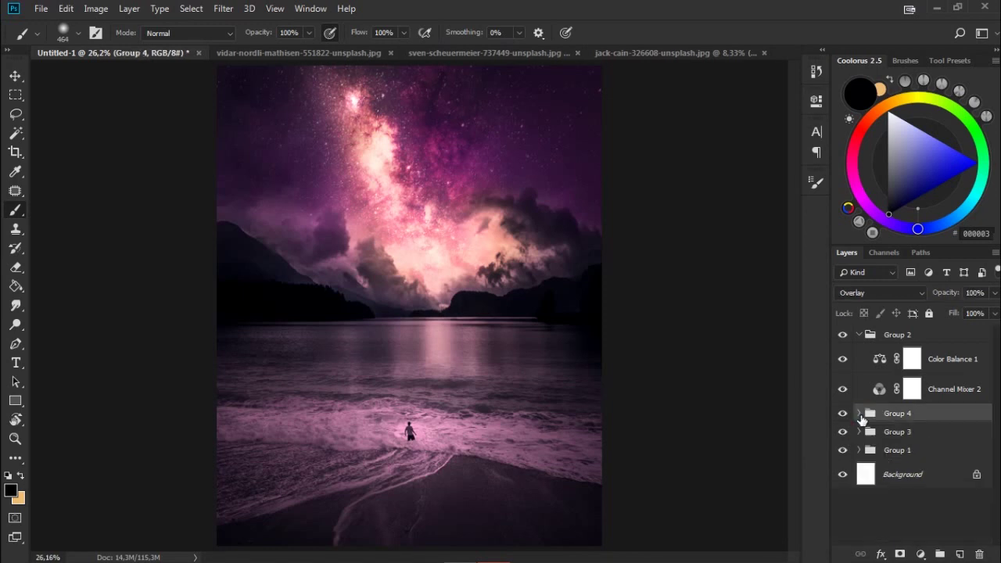
pyautogui.click(960, 554)
# Step: Paint a pale cream glow along the water line with a 385 px soft brush
pyautogui.click(880, 123)
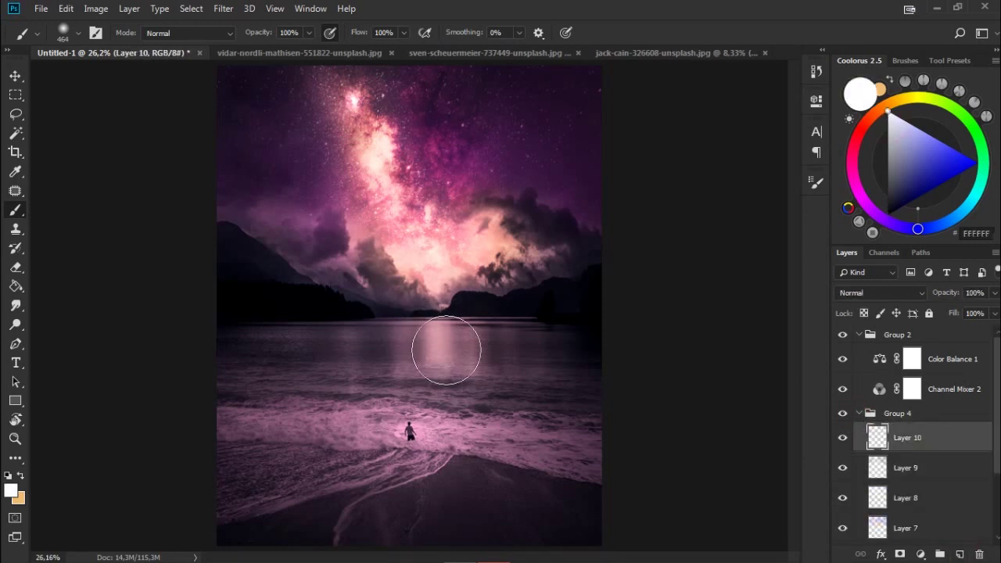
pyautogui.keyDown('alt'); pyautogui.click(469, 297); pyautogui.keyUp('alt')
pyautogui.rightClick(421, 322)
pyautogui.press('Return')
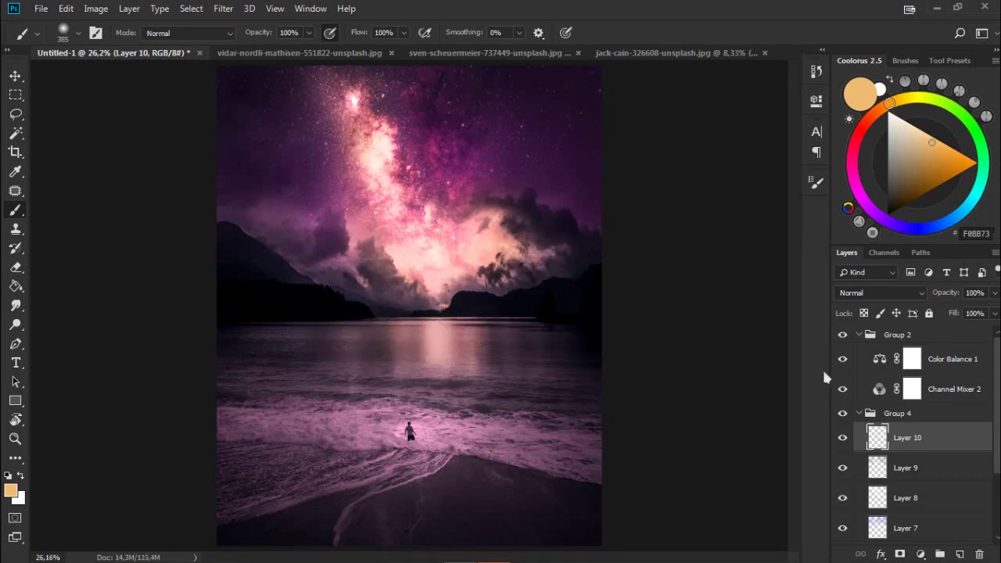
pyautogui.keyDown('alt'); pyautogui.click(469, 157); pyautogui.keyUp('alt')
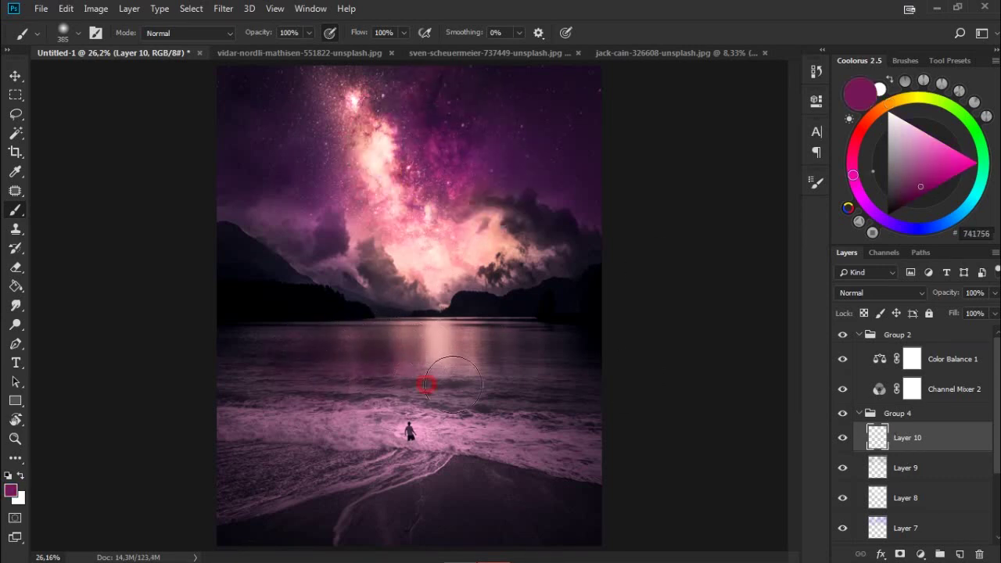
pyautogui.keyDown('alt'); pyautogui.click(361, 141); pyautogui.keyUp('alt')
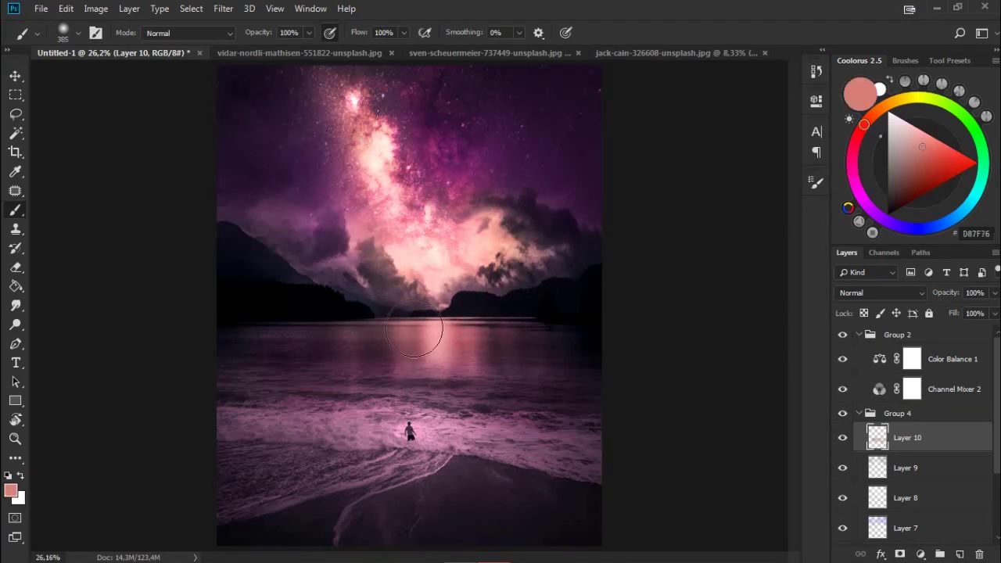
pyautogui.click(939, 149)
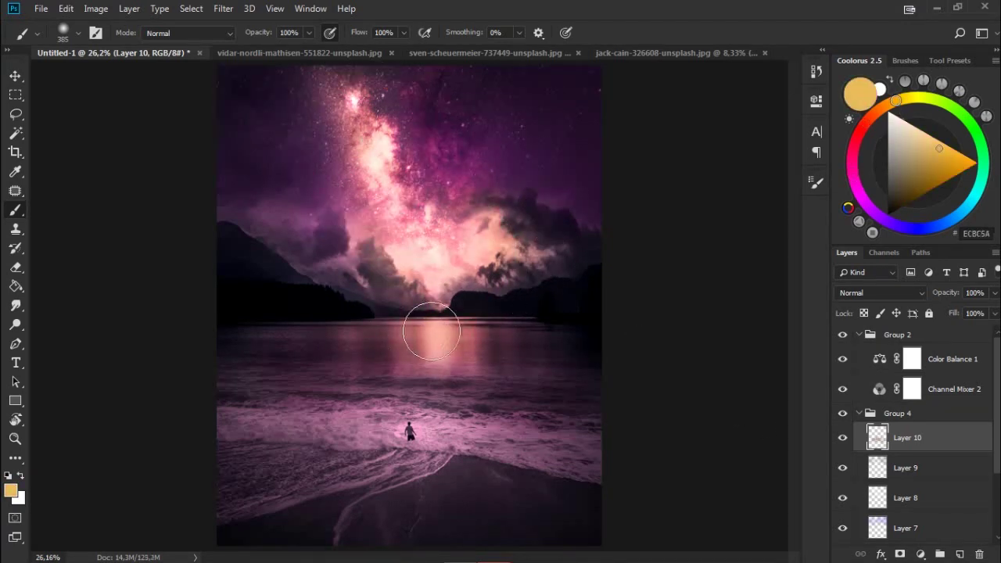
pyautogui.click(923, 135)
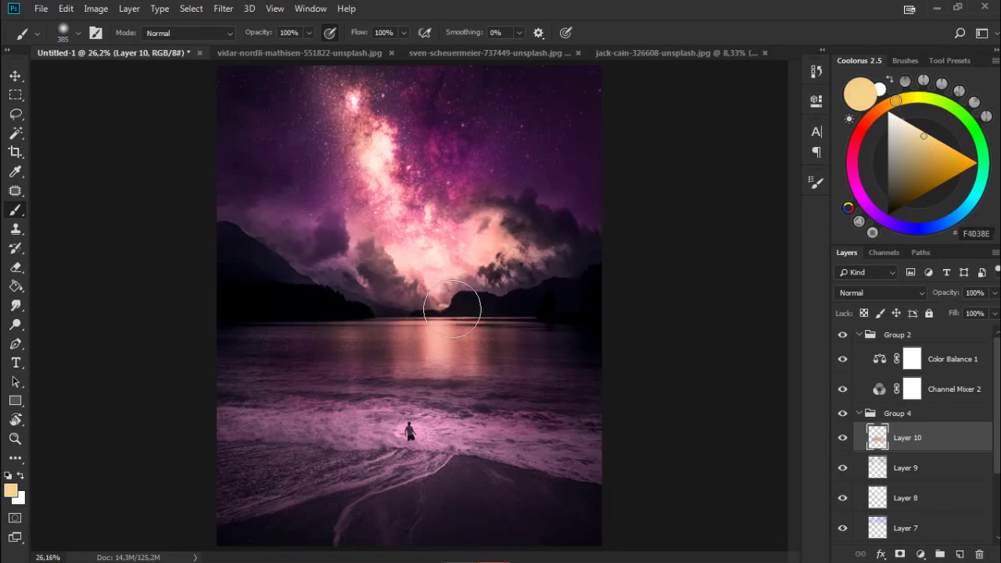
pyautogui.click(909, 122)
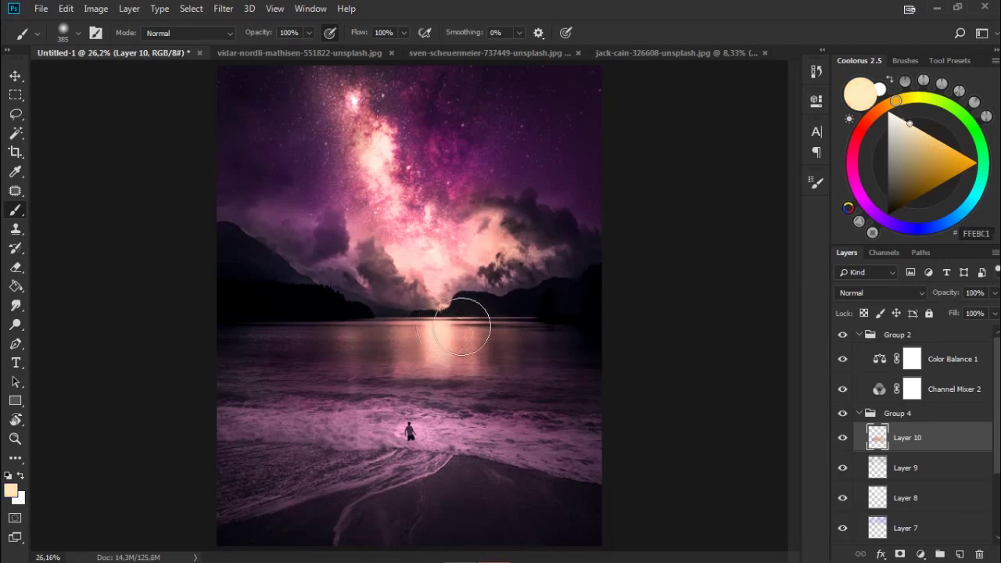
pyautogui.moveTo(353, 329); pyautogui.dragTo(422, 332)
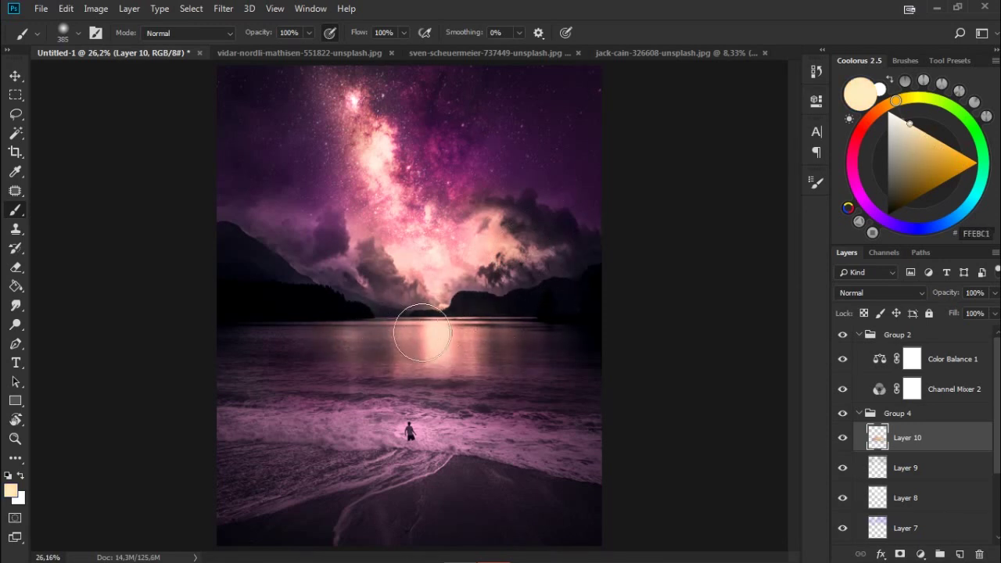
# Step: Sample sky purple and horizon pink, lower the glow layer's opacity, then add Layer 11
pyautogui.keyDown('alt'); pyautogui.click(486, 155); pyautogui.keyUp('alt')
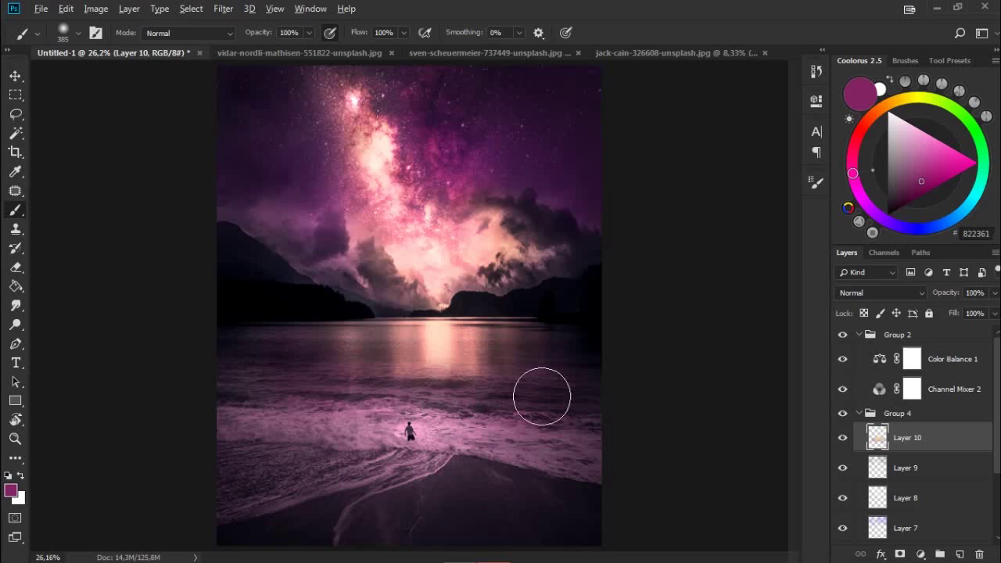
pyautogui.keyDown('alt'); pyautogui.click(438, 322); pyautogui.keyUp('alt')
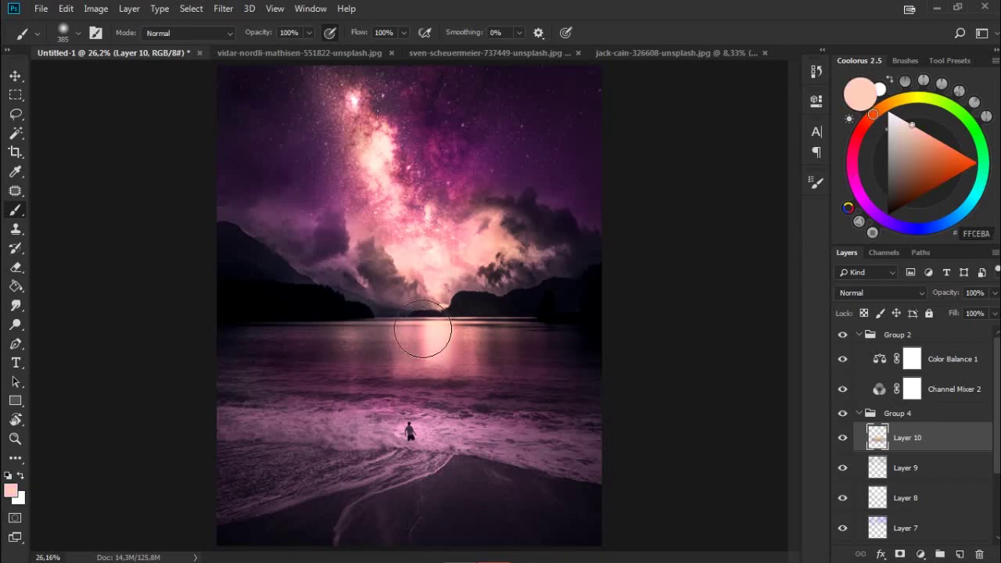
pyautogui.click(843, 439)
pyautogui.moveTo(950, 295); pyautogui.dragTo(948, 298)
pyautogui.press('e')
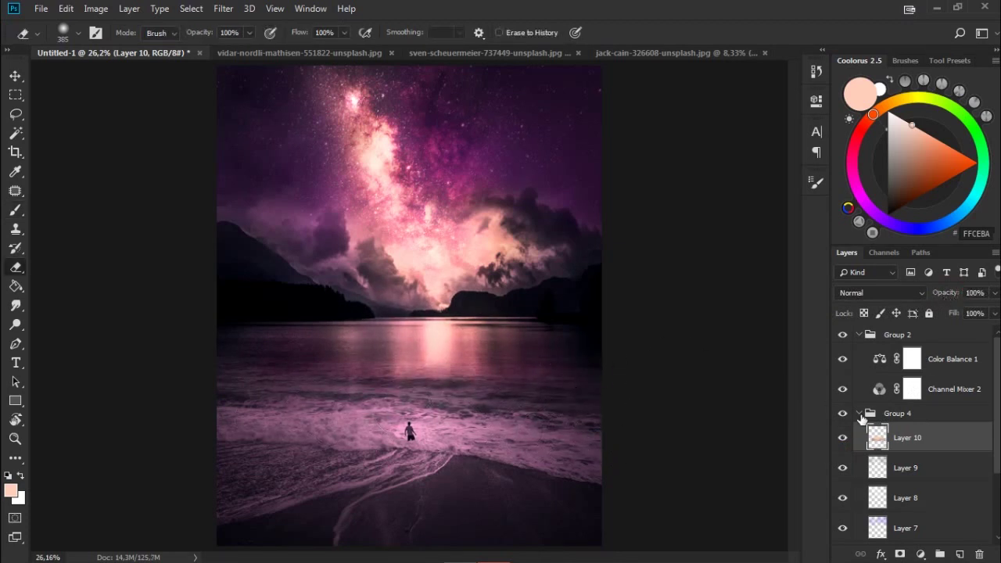
pyautogui.press('b')
pyautogui.click(959, 554)
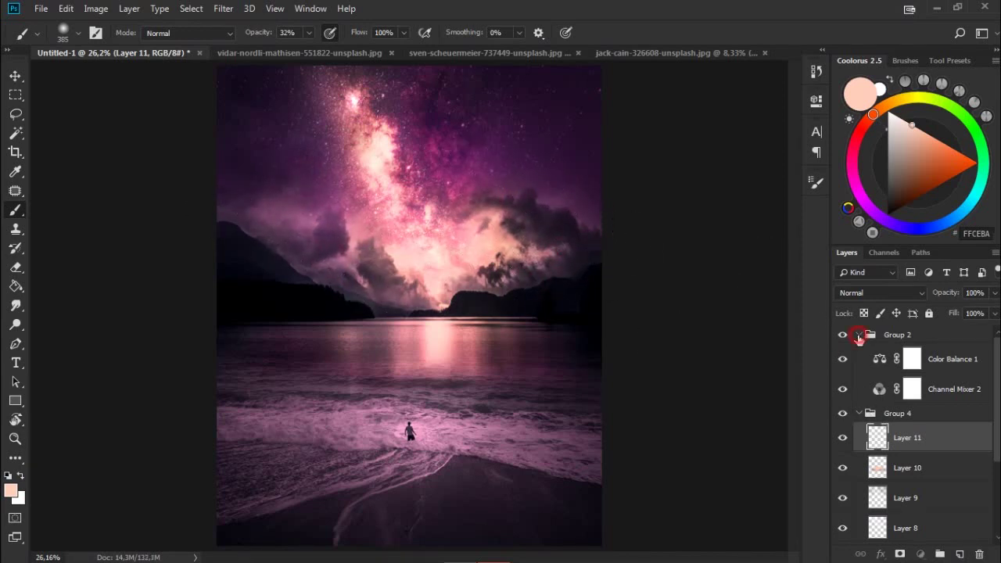
# Step: Collapse Groups 2 and 4, create Group 5, and paint soft haze over the left mountains and water
pyautogui.click(858, 335)
pyautogui.click(858, 352)
pyautogui.click(940, 554)
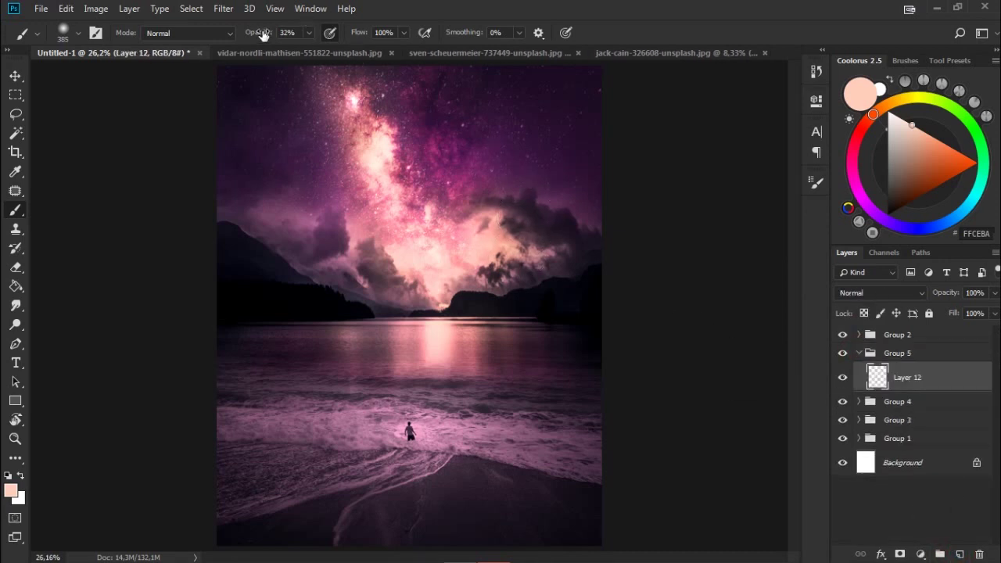
pyautogui.rightClick(688, 336)
pyautogui.press('Escape')
pyautogui.rightClick(525, 256)
pyautogui.press('Return')
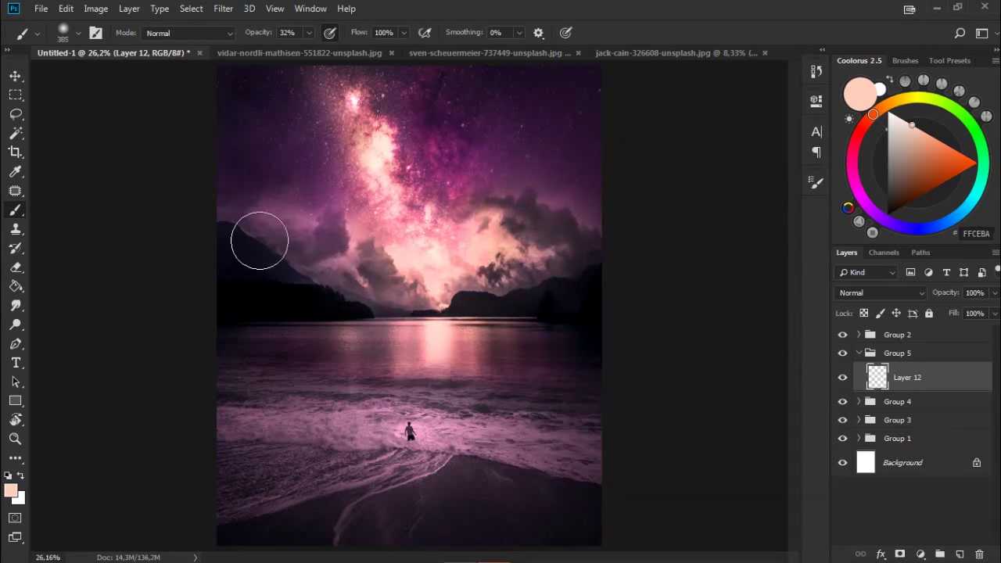
pyautogui.moveTo(293, 270)
pyautogui.mouseDown()
pyautogui.moveTo(358, 297)
pyautogui.moveTo(264, 284)
pyautogui.moveTo(358, 301)
pyautogui.moveTo(365, 325)
pyautogui.moveTo(290, 319)
pyautogui.moveTo(585, 319)
pyautogui.moveTo(549, 308)
pyautogui.moveTo(617, 283)
pyautogui.mouseUp()
# Step: Add Layer 13 and paint faint light strokes across the horizon glow with a 322 px brush
pyautogui.rightClick(569, 321)
pyautogui.press('Escape')
pyautogui.hotkey('ctrl', 'shift', 'alt', 'n')
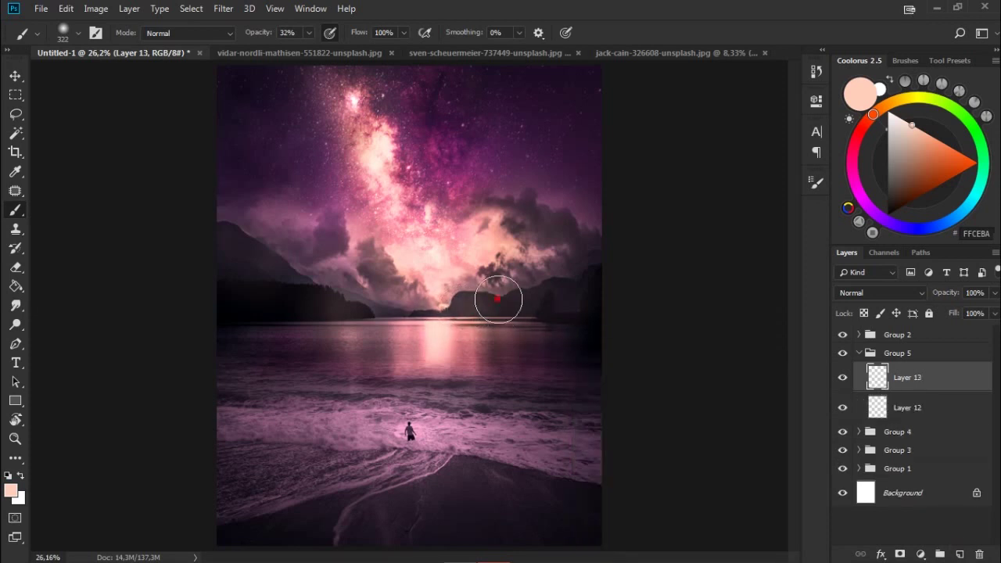
pyautogui.moveTo(425, 307); pyautogui.dragTo(484, 320)
pyautogui.moveTo(380, 295); pyautogui.dragTo(335, 291)
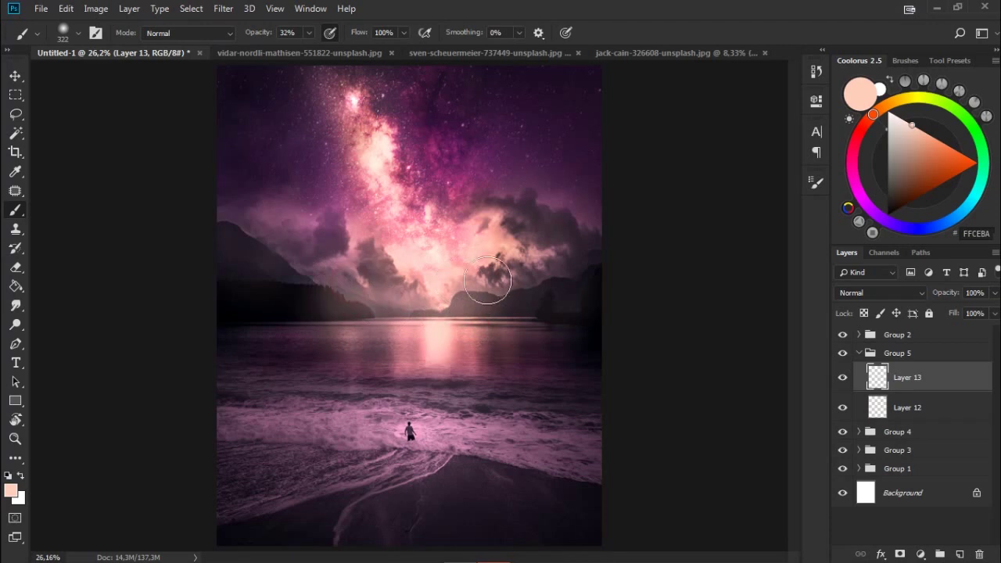
pyautogui.click(223, 9)
# Step: Motion-blur the horizon light strokes horizontally, stretch the streak wider, and soften it with Gaussian Blur
pyautogui.click(438, 237)
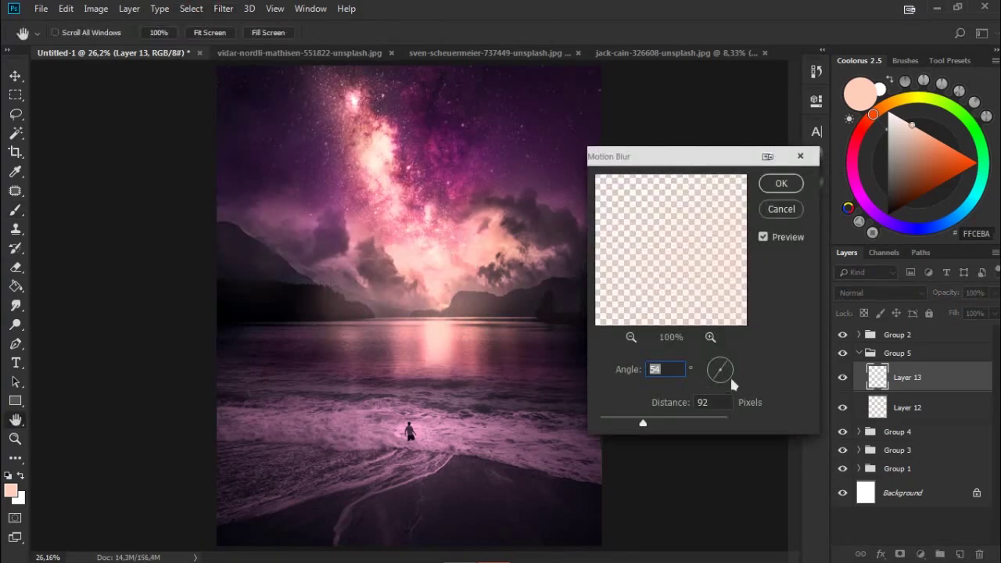
pyautogui.moveTo(621, 419); pyautogui.dragTo(666, 422)
pyautogui.click(780, 209)
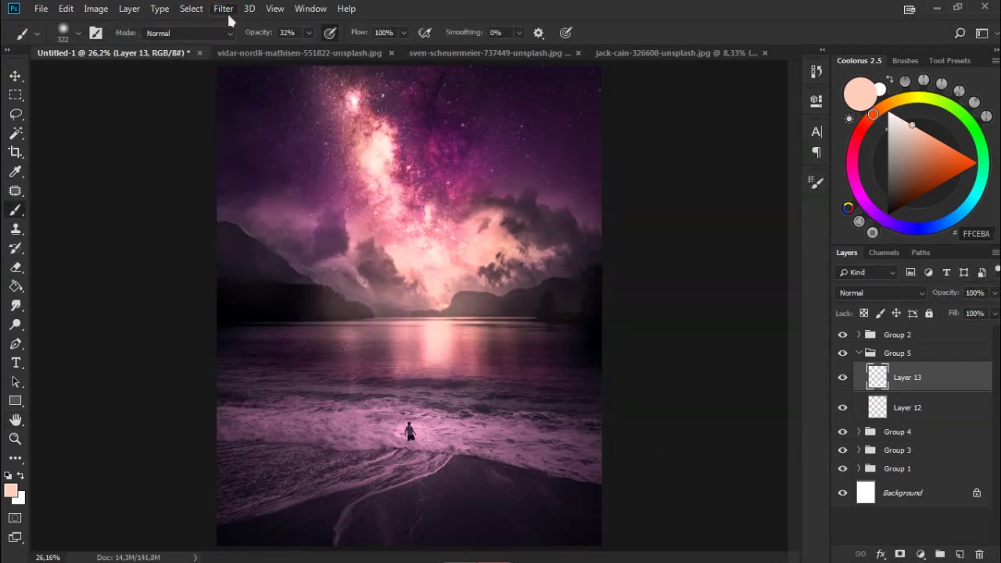
pyautogui.hotkey('ctrl', 't')
pyautogui.moveTo(288, 301); pyautogui.dragTo(294, 302)
pyautogui.click(665, 32)
pyautogui.click(223, 9)
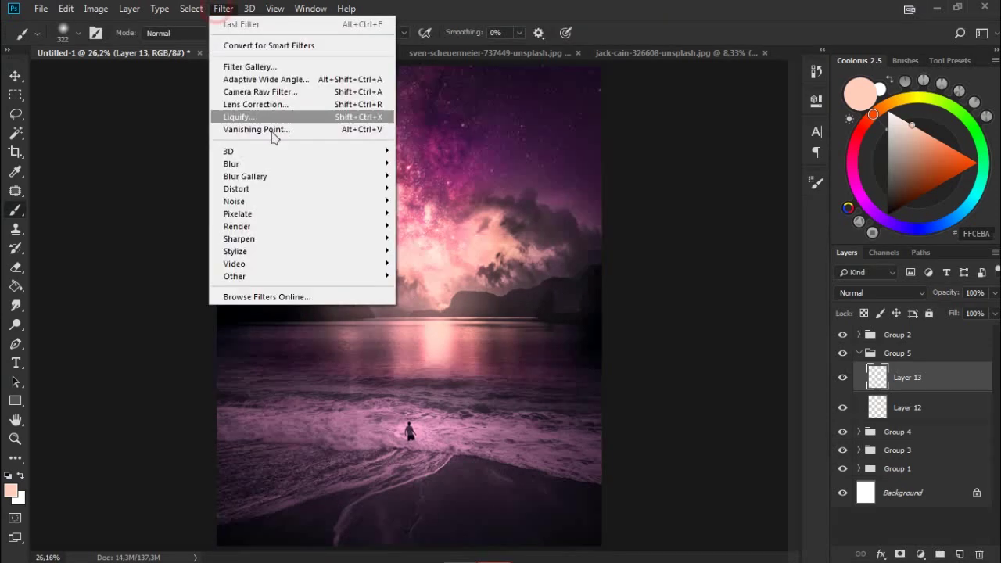
pyautogui.click(438, 203)
pyautogui.moveTo(116, 437); pyautogui.dragTo(134, 440)
pyautogui.click(245, 262)
# Step: Re-apply Motion Blur at distance 443 and widen the haze band to both sides
pyautogui.click(223, 8)
pyautogui.click(437, 230)
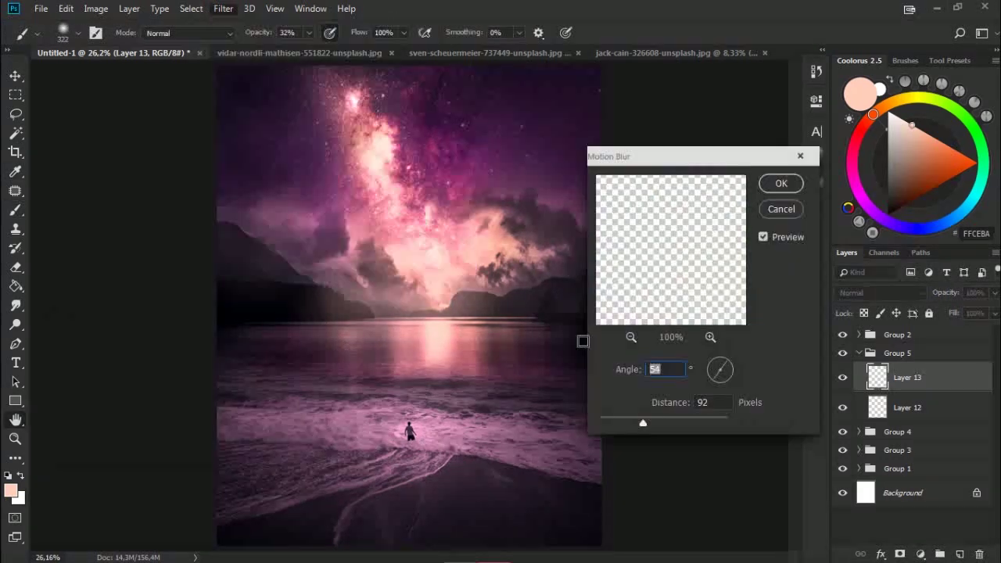
pyautogui.moveTo(655, 425); pyautogui.dragTo(693, 423)
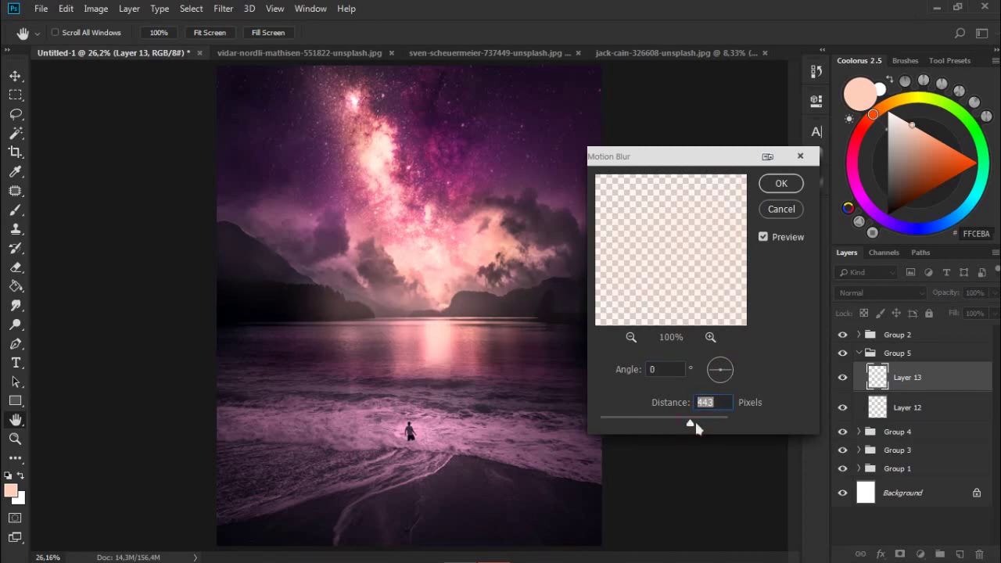
pyautogui.click(776, 192)
pyautogui.hotkey('ctrl', 't')
pyautogui.moveTo(477, 328); pyautogui.dragTo(503, 328)
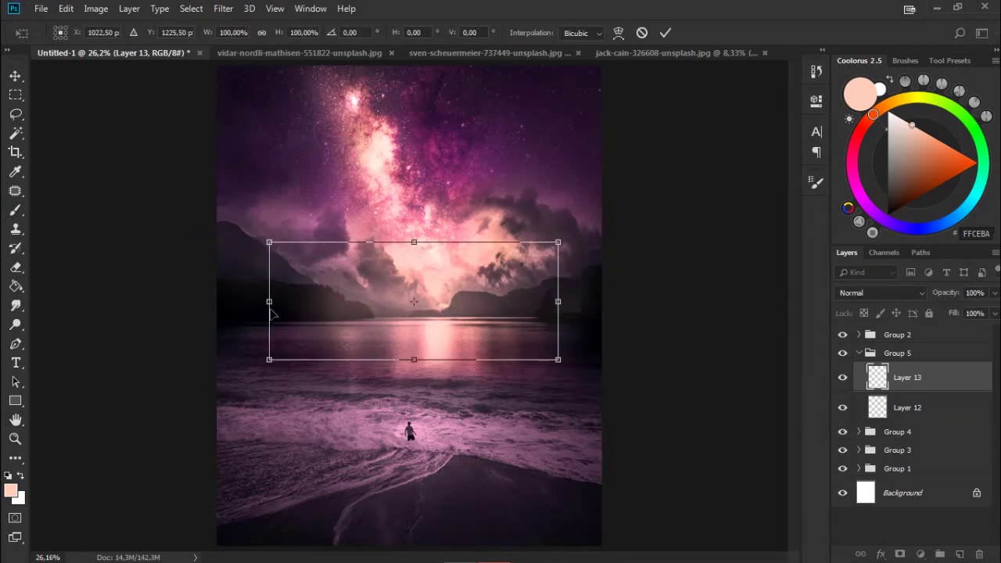
pyautogui.moveTo(270, 301); pyautogui.dragTo(199, 300)
pyautogui.moveTo(539, 302); pyautogui.dragTo(575, 302)
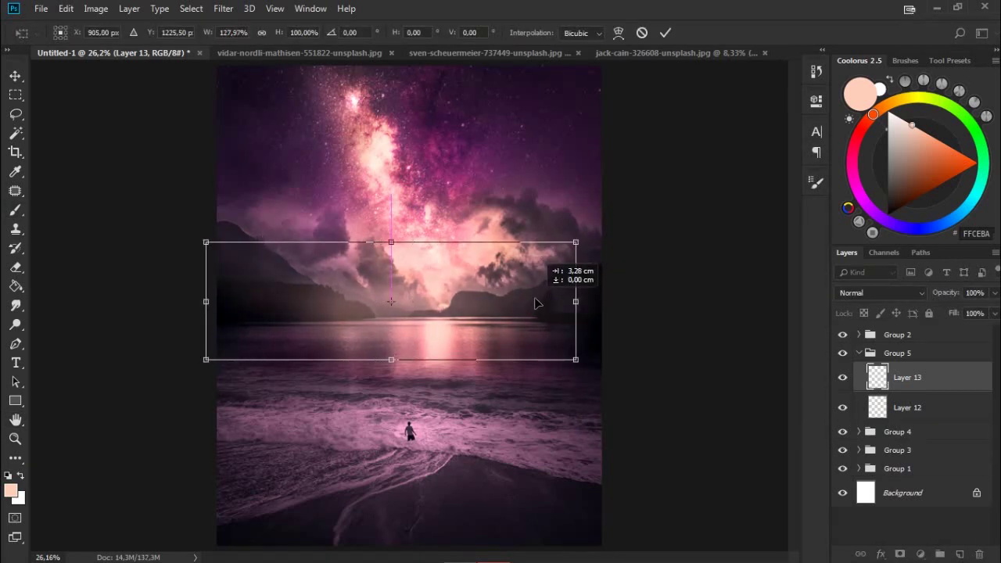
pyautogui.click(664, 33)
# Step: Soften the widened haze band with another Gaussian Blur
pyautogui.press('b')
pyautogui.click(223, 8)
pyautogui.click(419, 208)
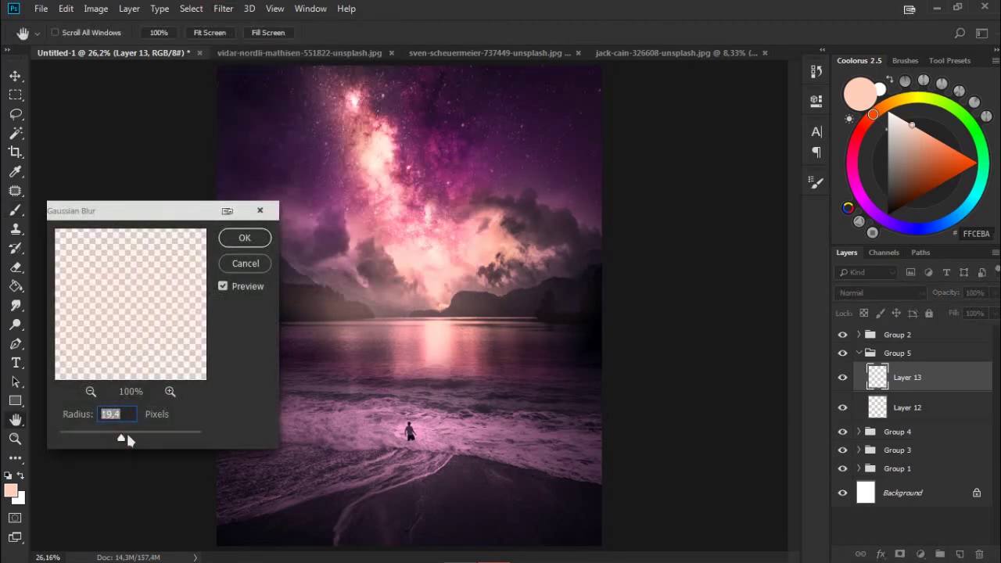
pyautogui.moveTo(160, 442); pyautogui.dragTo(141, 442)
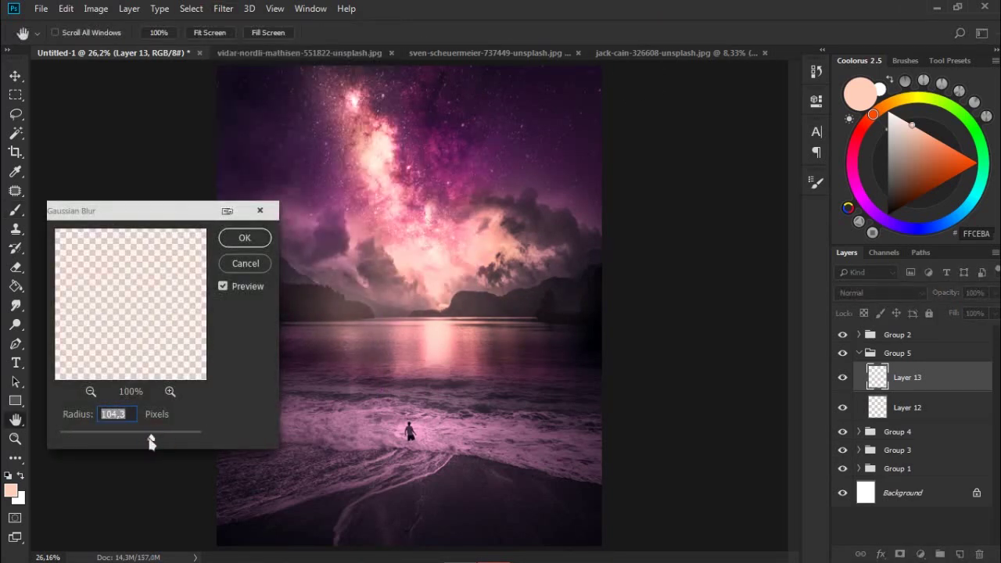
pyautogui.click(243, 239)
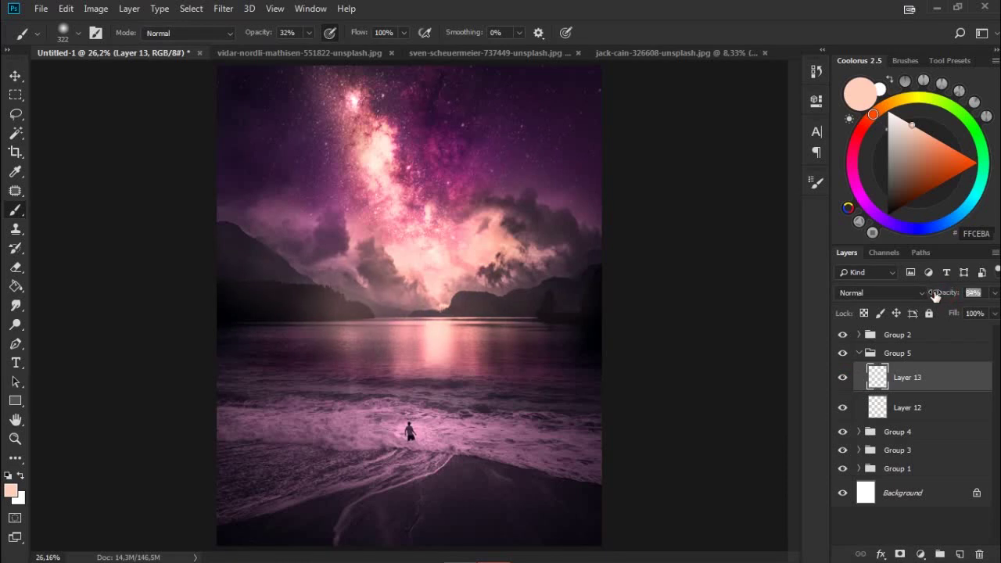
pyautogui.press('e')
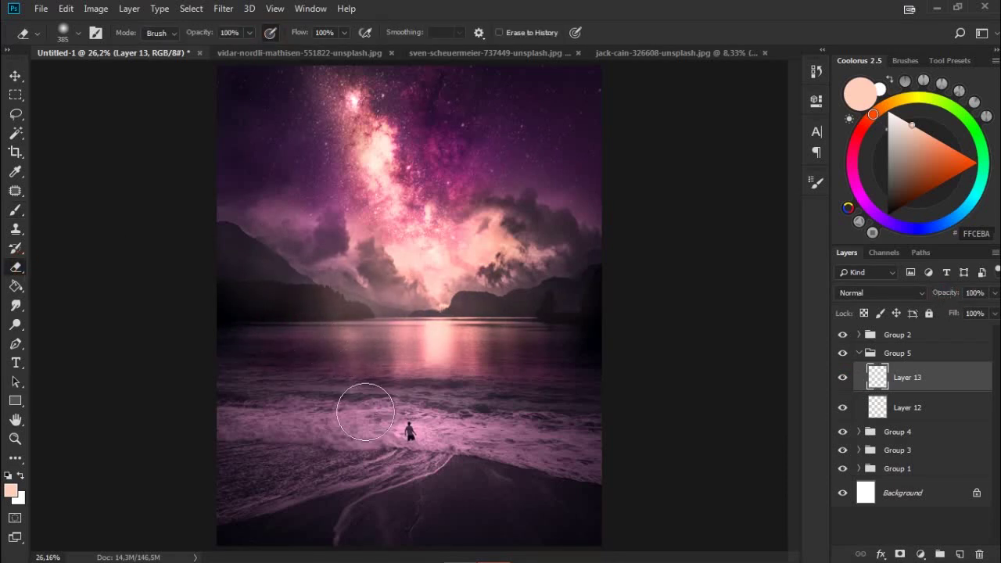
# Step: Add Layer 14 and paint faint purple and pink haze across the sky from sampled sky tones
pyautogui.click(958, 554)
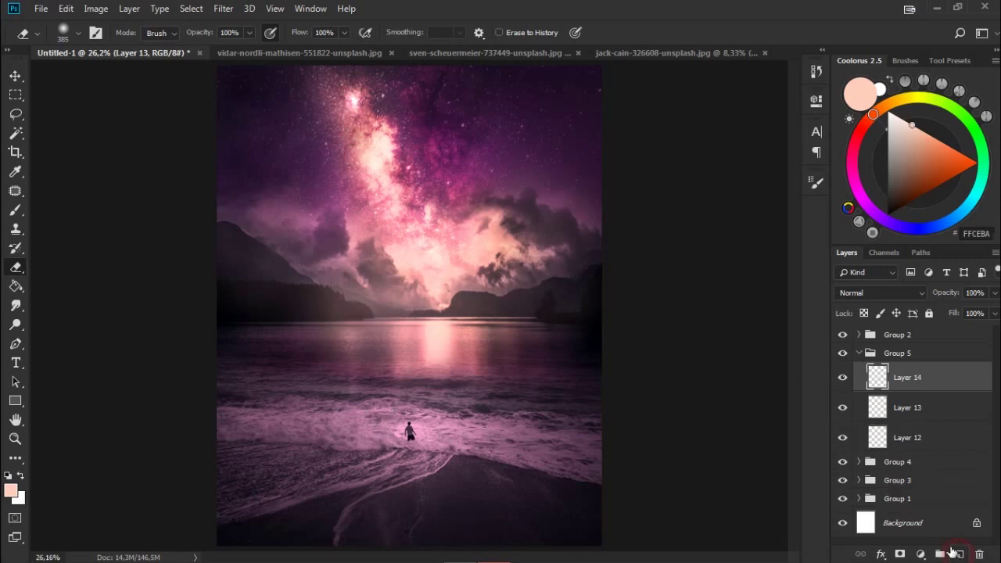
pyautogui.press('b')
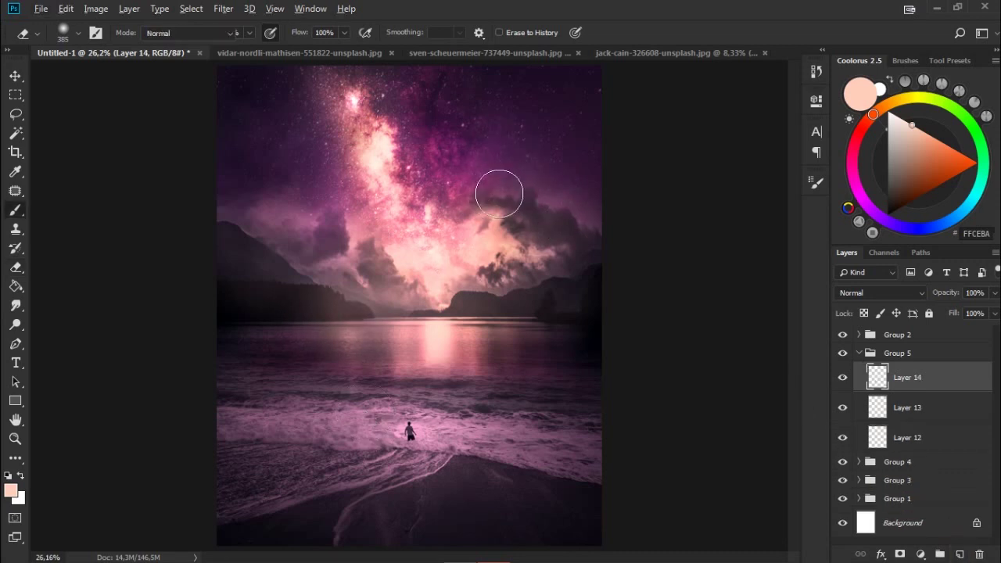
pyautogui.keyDown('alt'); pyautogui.click(506, 208); pyautogui.keyUp('alt')
pyautogui.moveTo(581, 179); pyautogui.dragTo(516, 160)
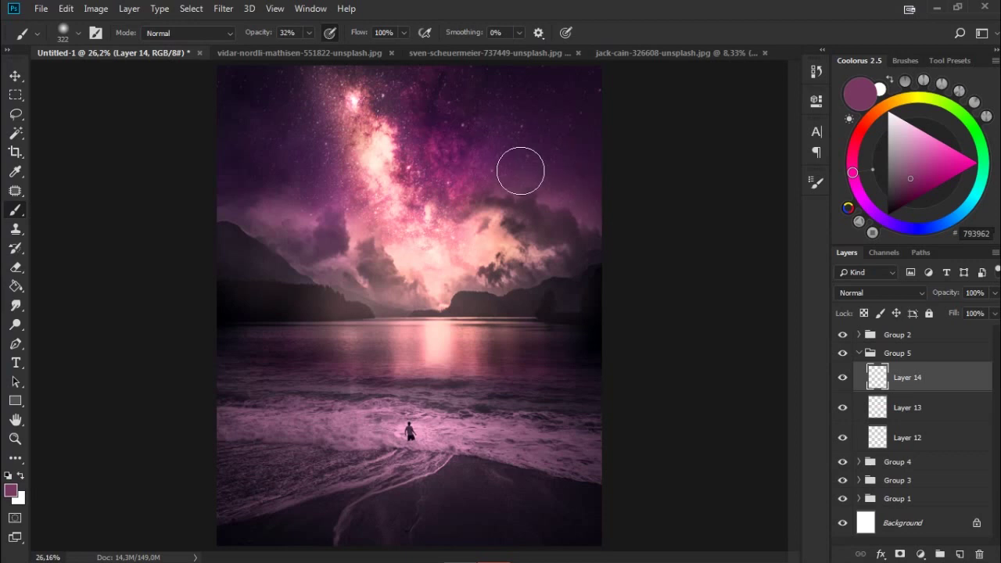
pyautogui.keyDown('alt'); pyautogui.click(286, 214); pyautogui.keyUp('alt')
pyautogui.keyDown('alt'); pyautogui.click(349, 209); pyautogui.keyUp('alt')
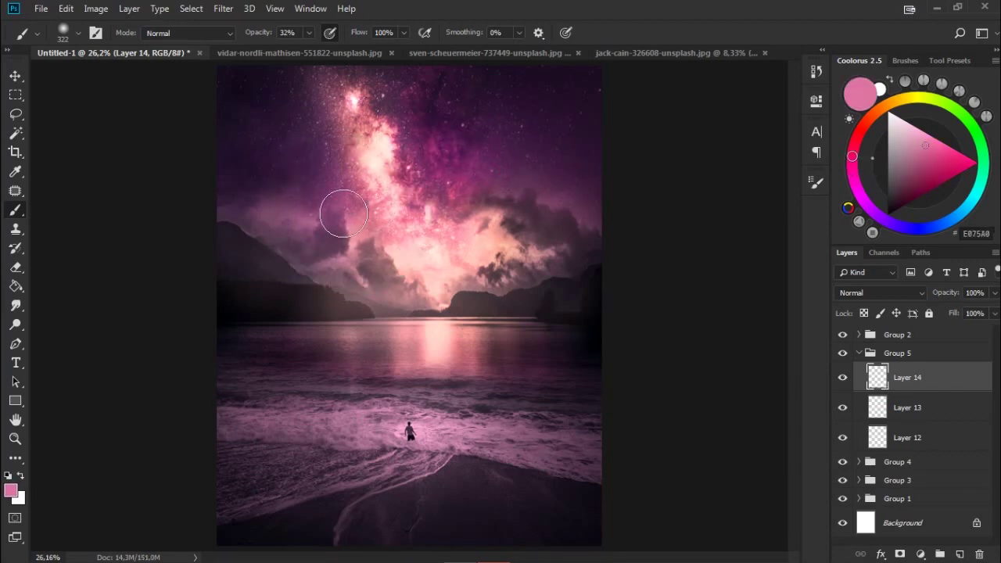
pyautogui.moveTo(233, 211); pyautogui.dragTo(318, 132)
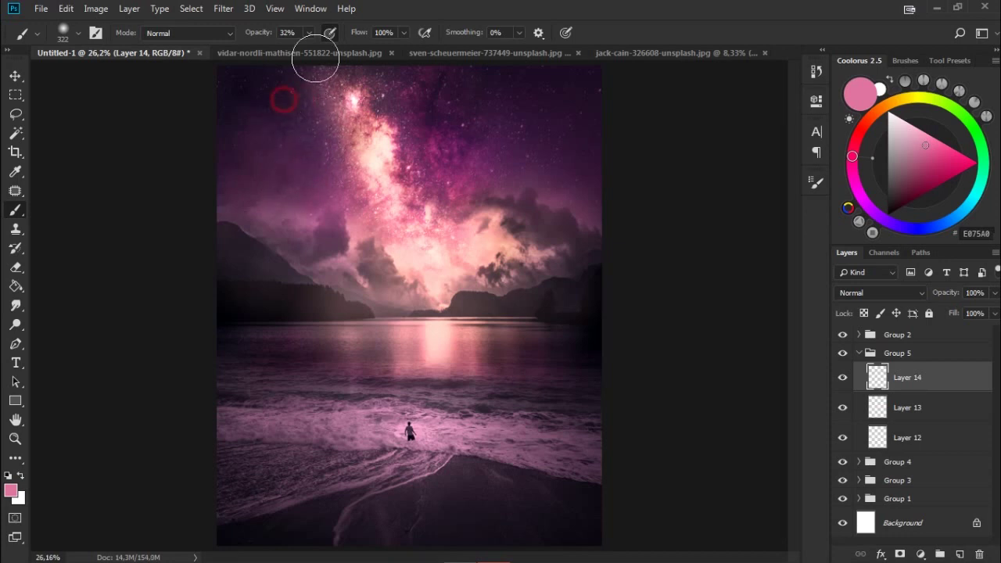
pyautogui.keyDown('alt'); pyautogui.click(252, 112); pyautogui.keyUp('alt')
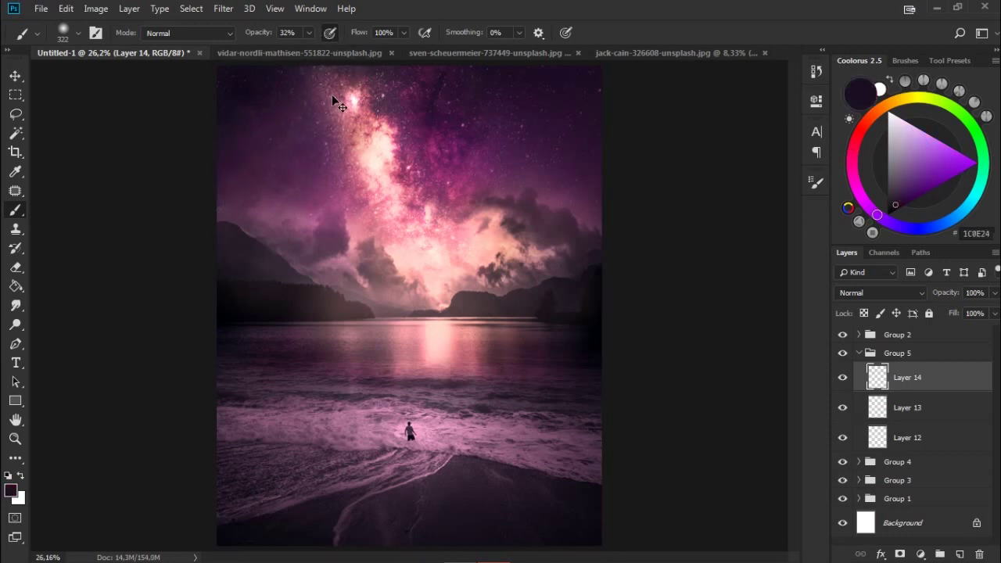
pyautogui.keyDown('alt'); pyautogui.click(479, 175); pyautogui.keyUp('alt')
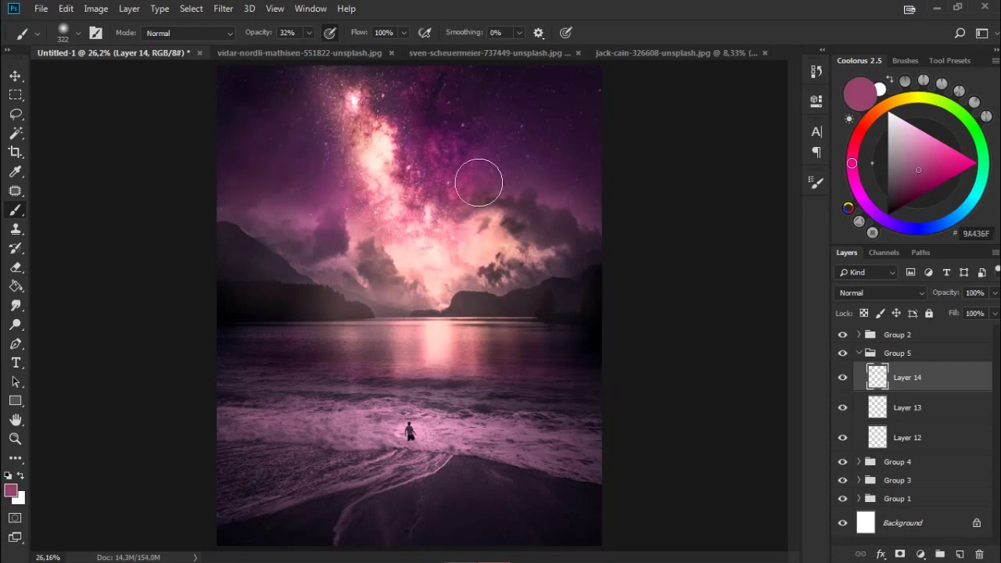
# Step: Compare the haze layers, build soft peach glow along the Milky Way, and add Layer 15
pyautogui.click(842, 378)
pyautogui.click(842, 378)
pyautogui.click(842, 438)
pyautogui.click(842, 438)
pyautogui.keyDown('alt'); pyautogui.click(371, 150); pyautogui.keyUp('alt')
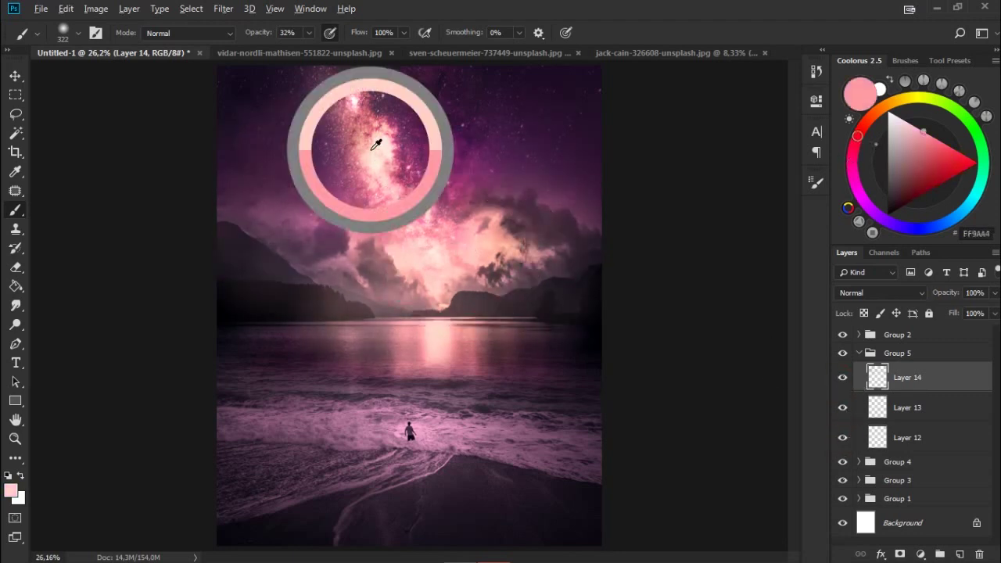
pyautogui.moveTo(398, 129)
pyautogui.mouseDown()
pyautogui.moveTo(339, 143)
pyautogui.moveTo(324, 87)
pyautogui.mouseUp()
pyautogui.moveTo(357, 116)
pyautogui.mouseDown()
pyautogui.moveTo(334, 190)
pyautogui.moveTo(413, 172)
pyautogui.mouseUp()
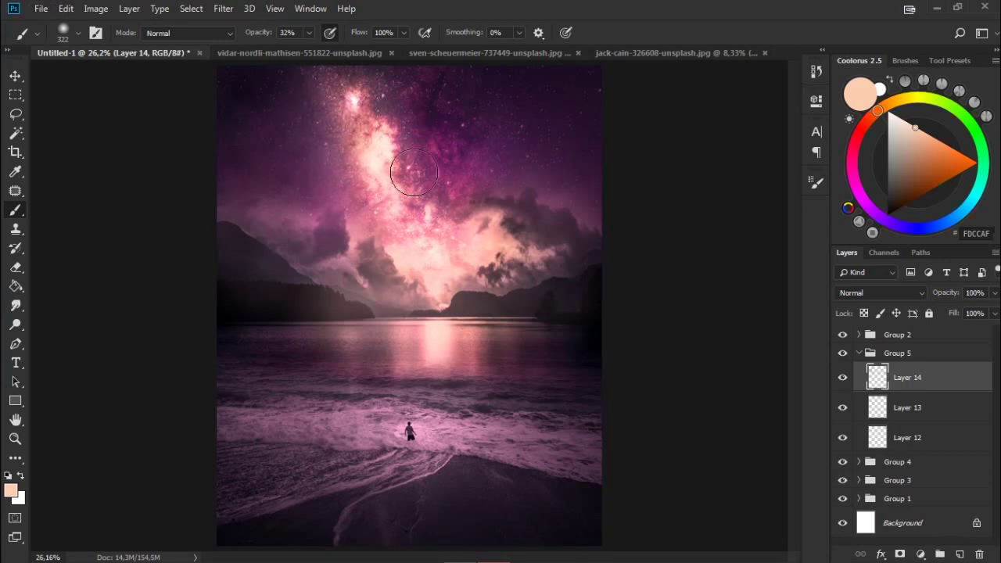
pyautogui.moveTo(290, 78)
pyautogui.mouseDown()
pyautogui.moveTo(351, 139)
pyautogui.moveTo(313, 76)
pyautogui.moveTo(336, 185)
pyautogui.mouseUp()
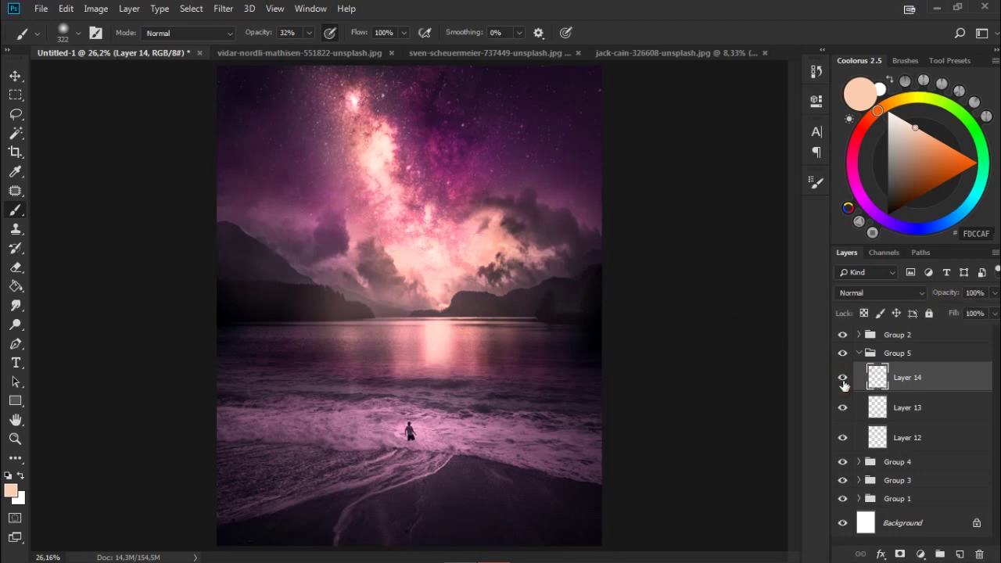
pyautogui.moveTo(395, 256); pyautogui.dragTo(359, 125)
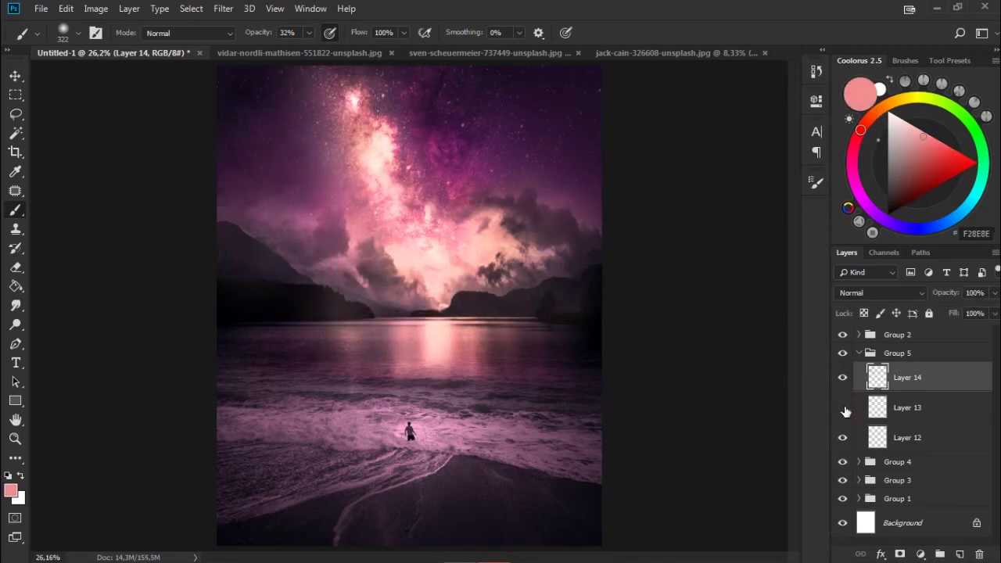
pyautogui.click(960, 554)
# Step: Sample pink and dark purple tones and enlarge the brush to 511, then 1102
pyautogui.keyDown('alt'); pyautogui.click(464, 324); pyautogui.keyUp('alt')
pyautogui.rightClick(512, 322)
pyautogui.moveTo(635, 358); pyautogui.dragTo(661, 358)
pyautogui.press('Return')
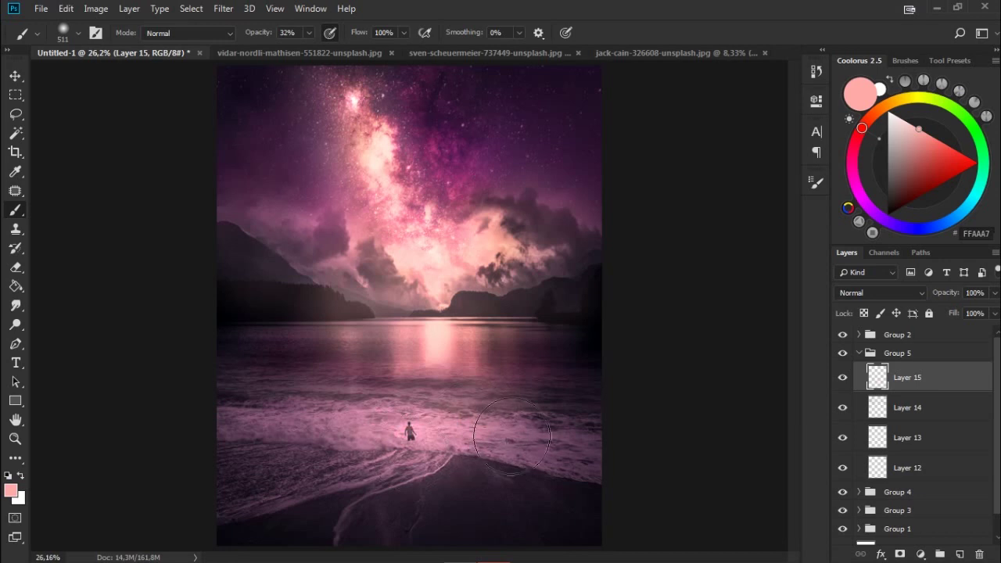
pyautogui.keyDown('alt'); pyautogui.click(557, 180); pyautogui.keyUp('alt')
pyautogui.rightClick(500, 322)
pyautogui.moveTo(699, 357); pyautogui.dragTo(728, 357)
pyautogui.press('Return')
# Step: Paint magenta-purple and light pink light over the water with a 1242 brush
pyautogui.keyDown('alt'); pyautogui.click(553, 453); pyautogui.keyUp('alt')
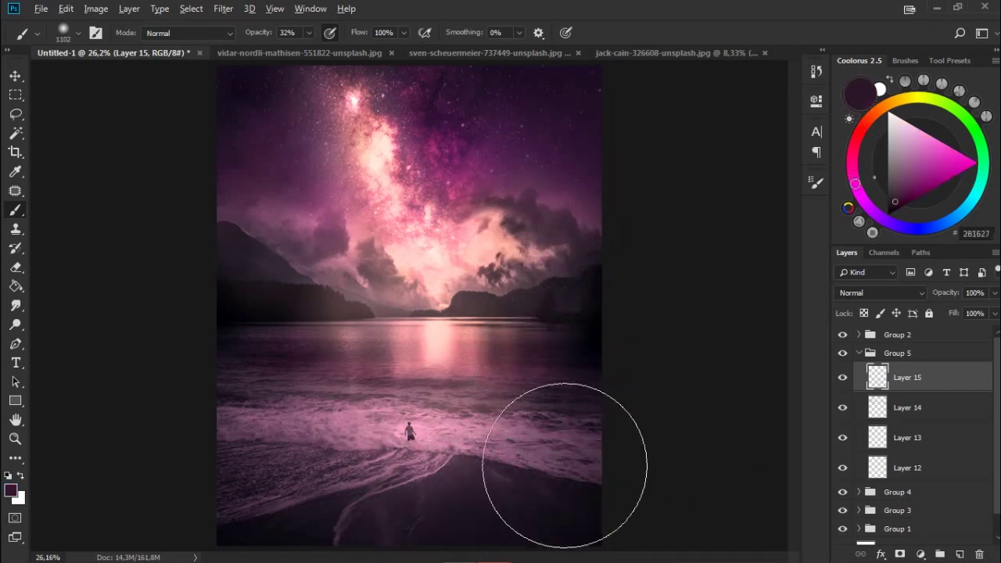
pyautogui.hotkey('ctrl', '-')
pyautogui.hotkey('ctrl', '-')
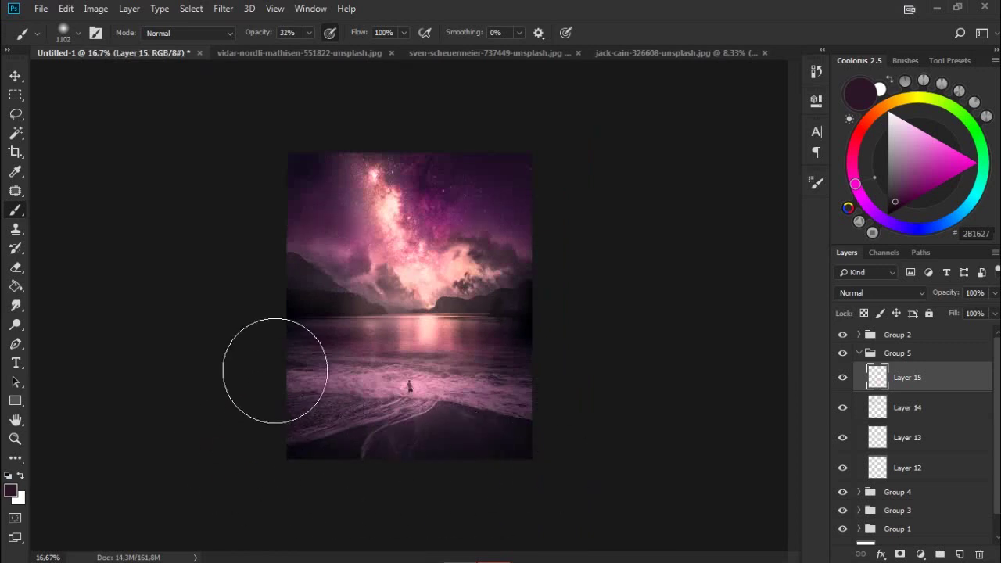
pyautogui.keyDown('alt'); pyautogui.click(453, 205); pyautogui.keyUp('alt')
pyautogui.moveTo(457, 200); pyautogui.dragTo(456, 196)
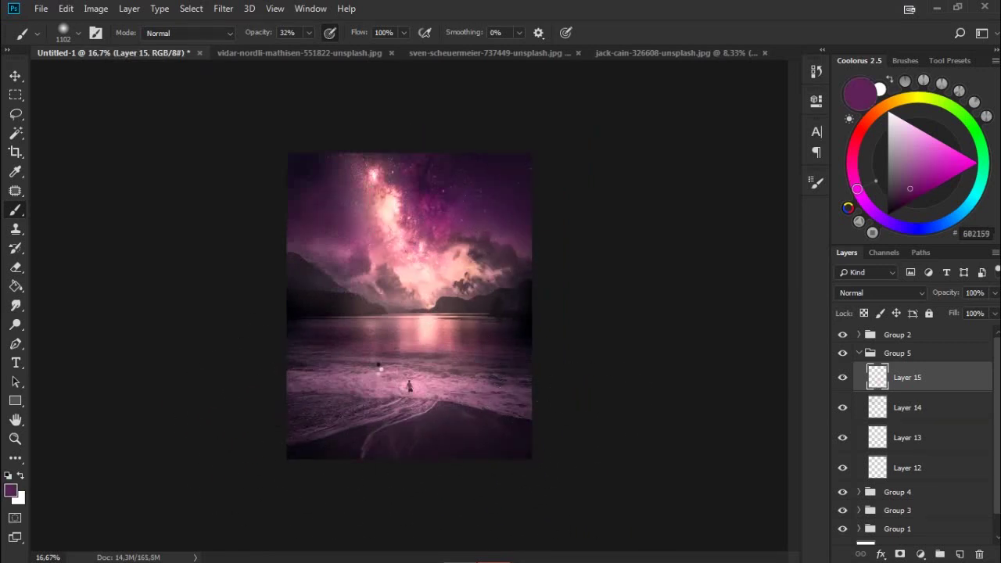
pyautogui.scroll(2, 693, 425)
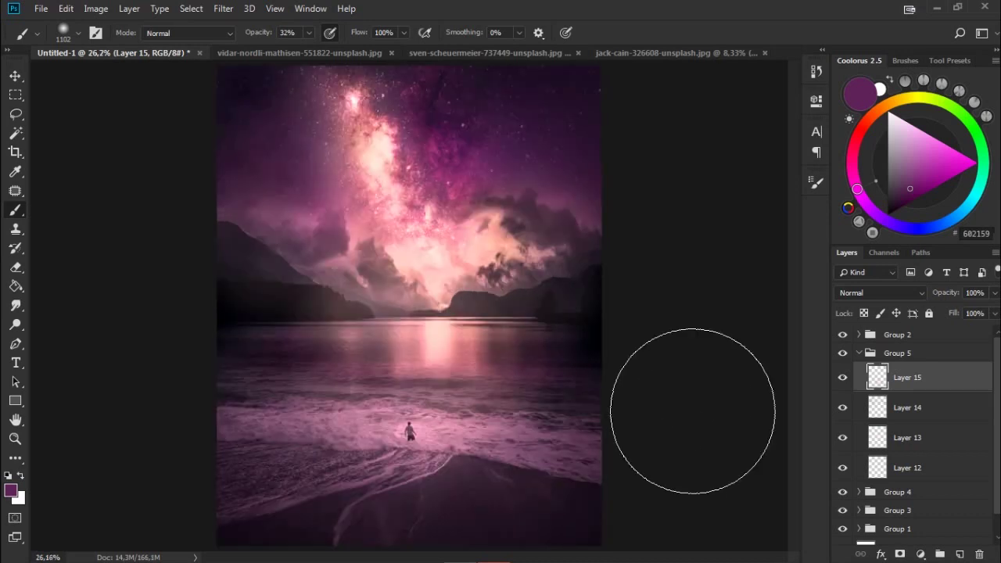
pyautogui.keyDown('alt'); pyautogui.click(429, 330); pyautogui.keyUp('alt')
pyautogui.rightClick(489, 320)
pyautogui.press('Return')
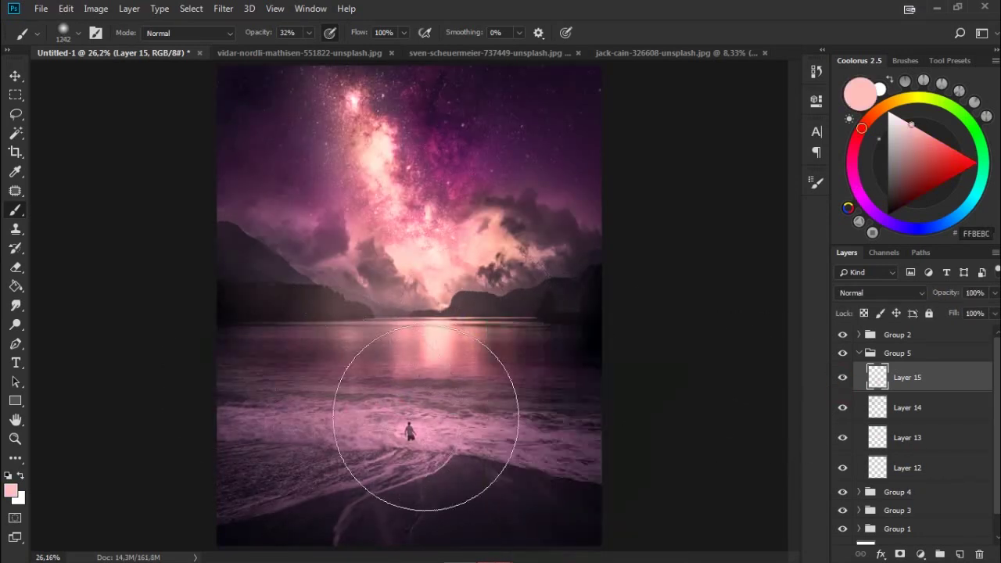
# Step: Try Overlay and Multiply on Layer 15, then keep Normal at 70% opacity
pyautogui.click(881, 292)
pyautogui.click(890, 172)
pyautogui.click(860, 292)
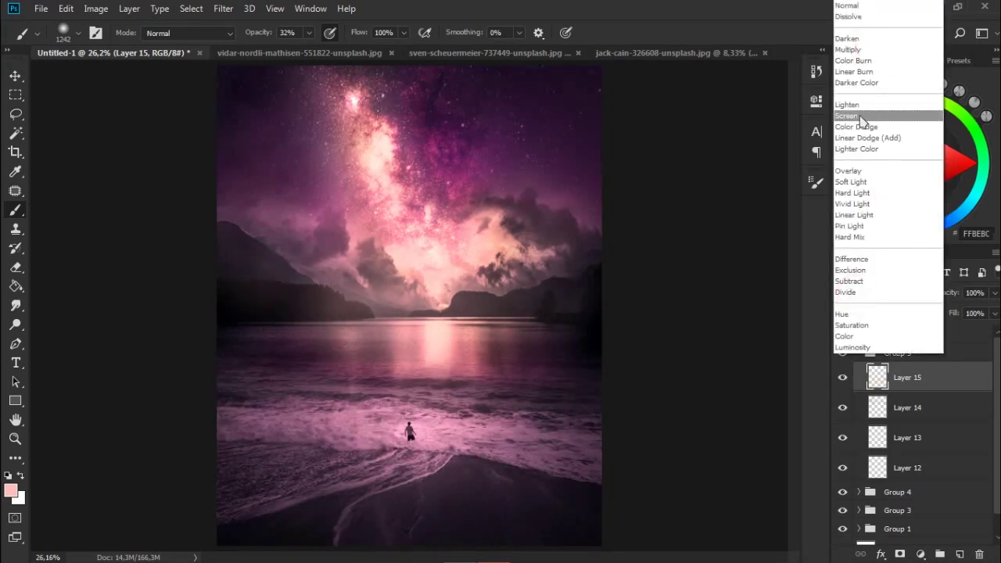
pyautogui.click(856, 235)
pyautogui.click(868, 292)
pyautogui.click(885, 69)
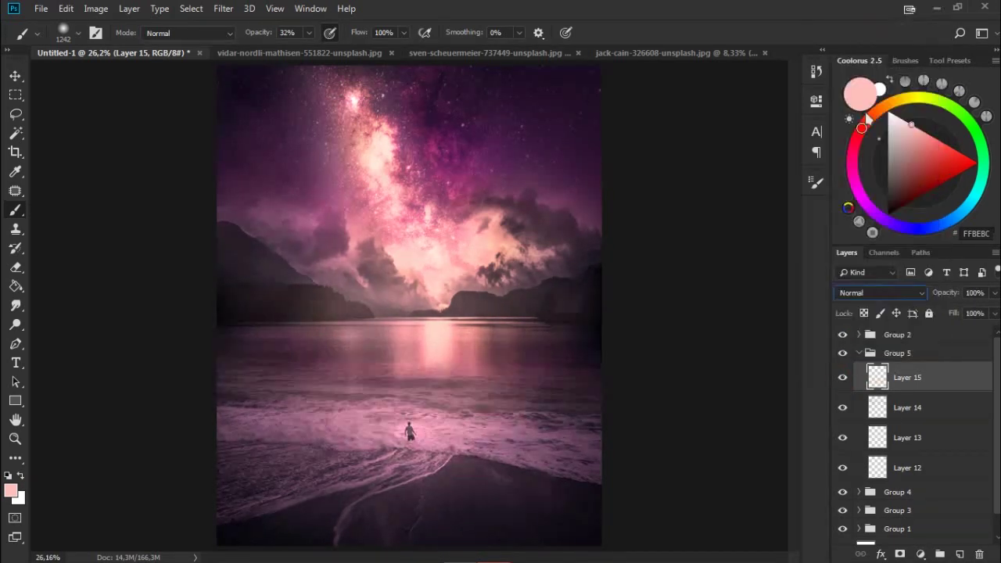
pyautogui.moveTo(945, 292)
pyautogui.mouseDown()
pyautogui.moveTo(907, 291)
pyautogui.moveTo(920, 298)
pyautogui.mouseUp()
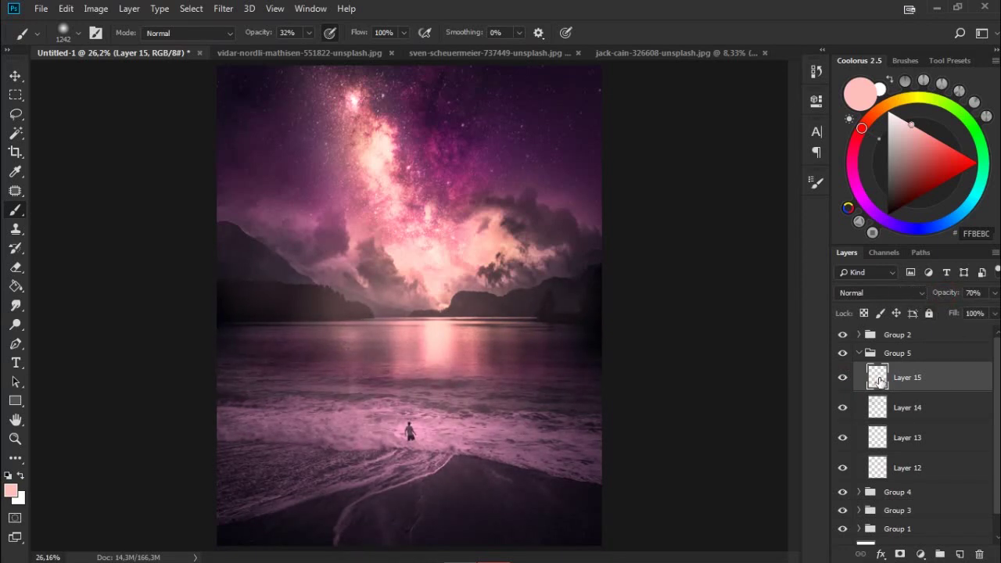
# Step: Collapse Group 5, expand Group 2, and add empty Layer 16
pyautogui.click(861, 353)
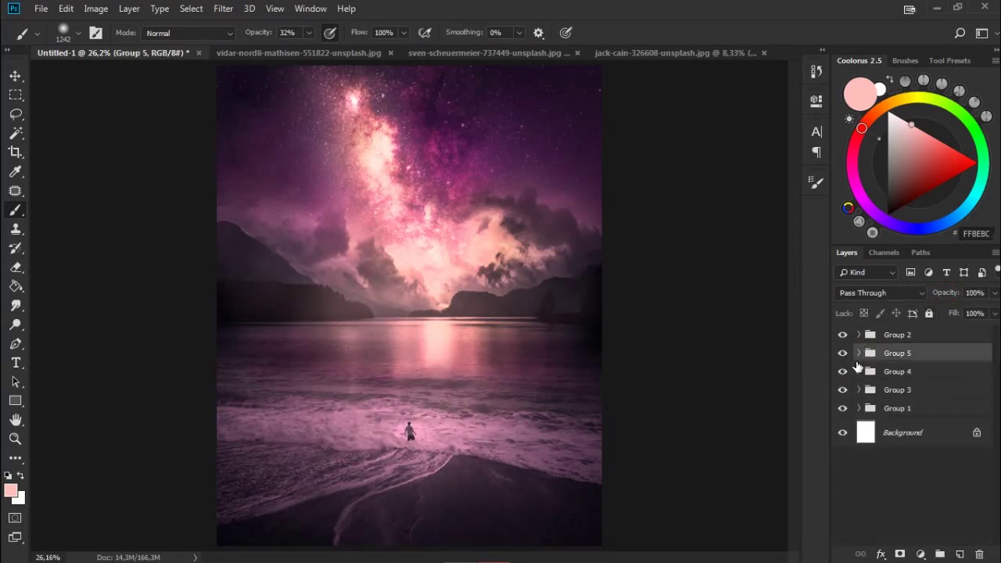
pyautogui.click(858, 335)
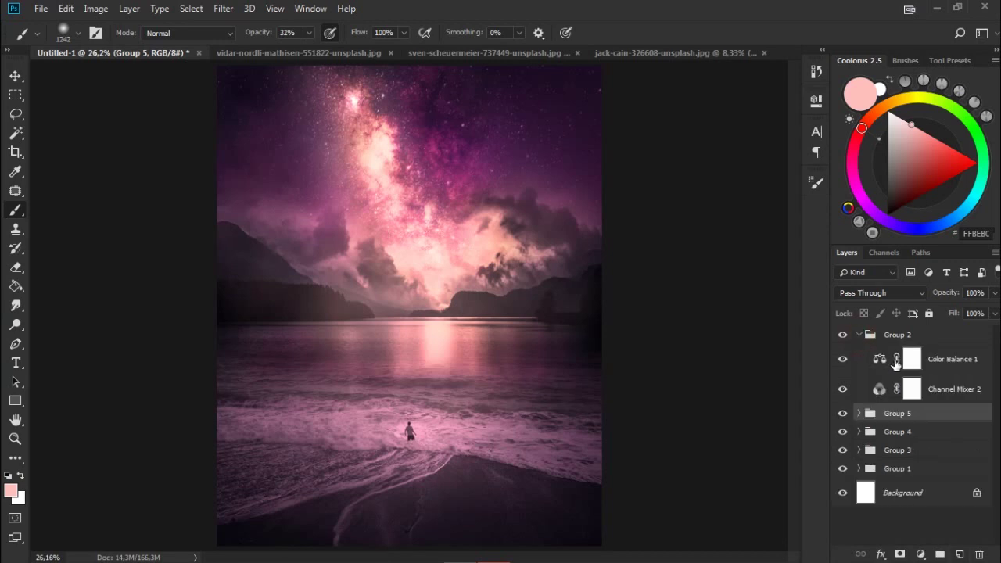
pyautogui.click(958, 553)
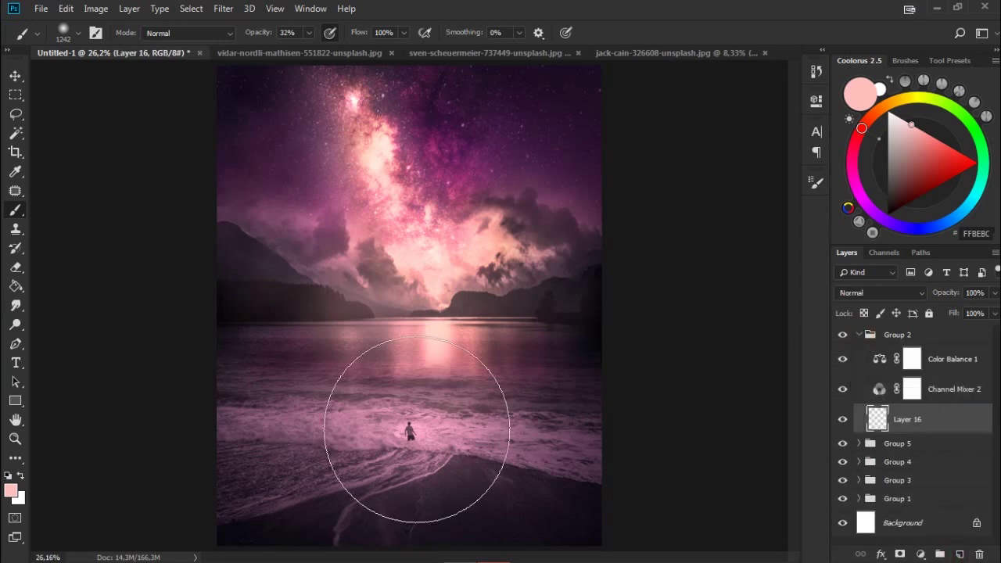
# Step: Set black as the paint colour with an 1811 px brush at 100% opacity
pyautogui.click(8, 476)
pyautogui.hotkey('ctrl', '-')
pyautogui.hotkey('ctrl', '-')
pyautogui.rightClick(408, 305)
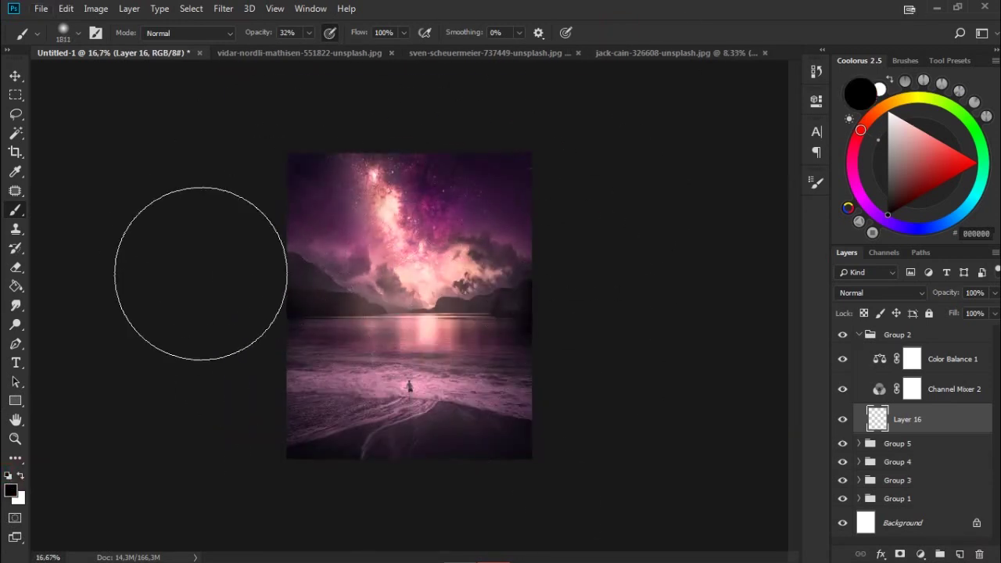
pyautogui.press('0')
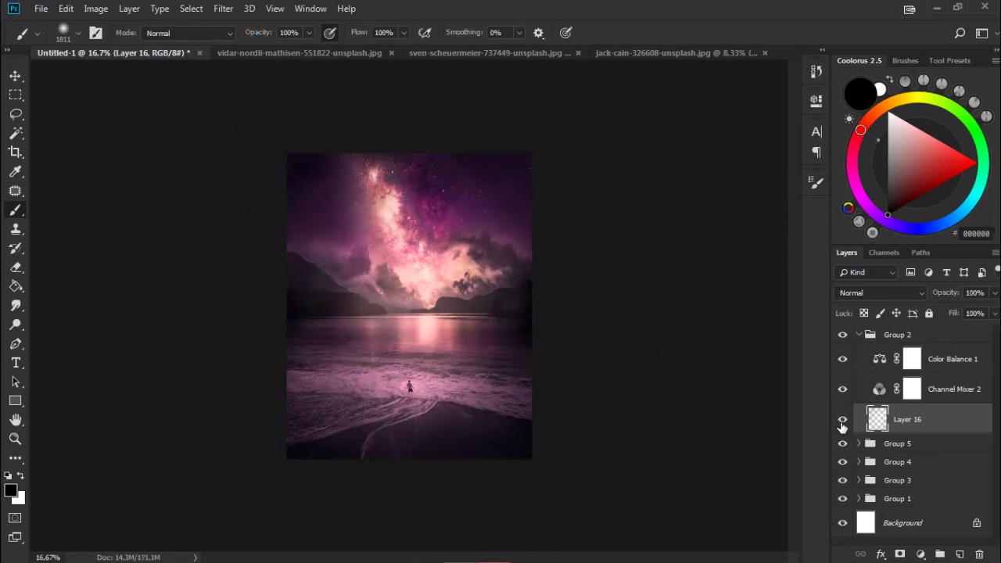
# Step: Toggle Layer 16, Group 5 and Group 4 to compare the darkened edges
pyautogui.click(842, 419)
pyautogui.click(842, 419)
pyautogui.hotkey('ctrl', '0')
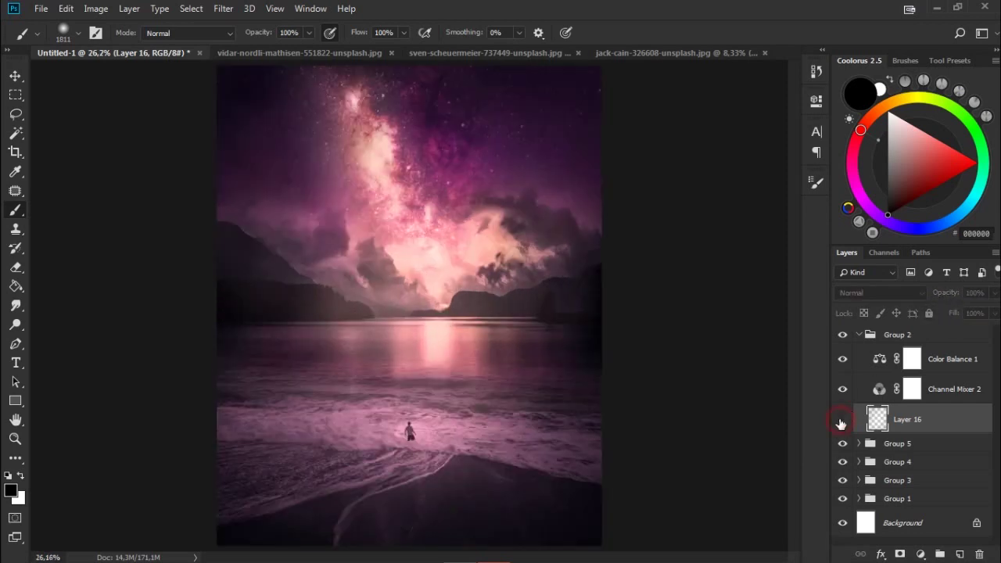
pyautogui.click(842, 443)
pyautogui.click(842, 462)
pyautogui.click(841, 462)
# Step: Add Layer 17 in Overlay mode and paint white over the Milky Way and clouds
pyautogui.click(961, 552)
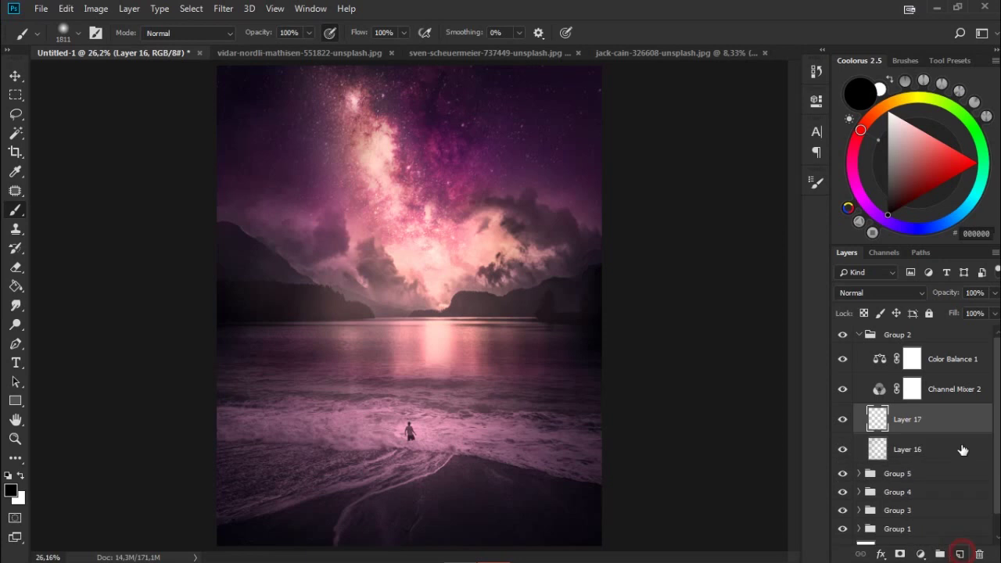
pyautogui.click(866, 294)
pyautogui.click(852, 172)
pyautogui.press('x')
pyautogui.click(592, 226)
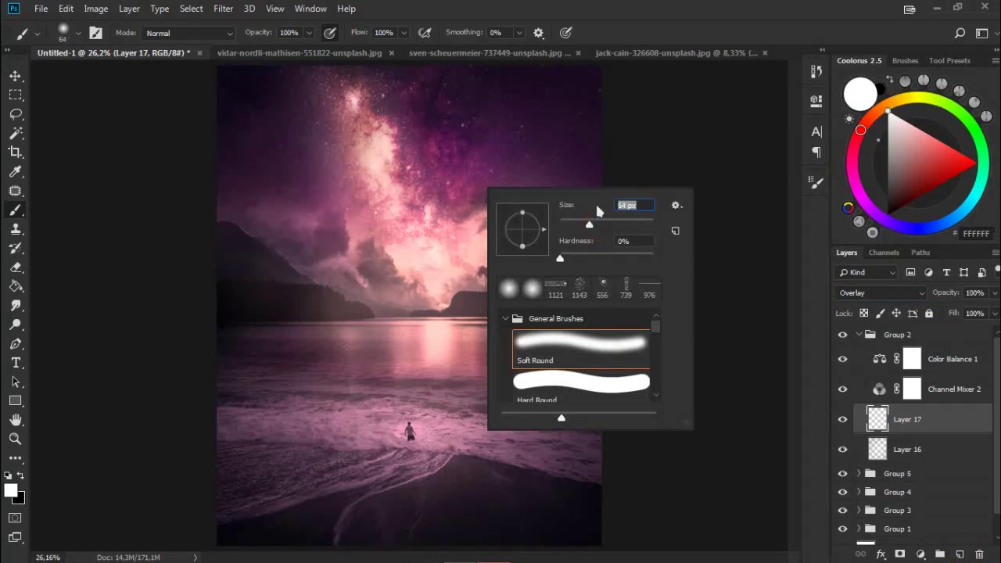
pyautogui.moveTo(382, 140)
pyautogui.mouseDown()
pyautogui.moveTo(390, 130)
pyautogui.moveTo(357, 134)
pyautogui.moveTo(354, 86)
pyautogui.mouseUp()
pyautogui.moveTo(430, 249); pyautogui.dragTo(400, 206)
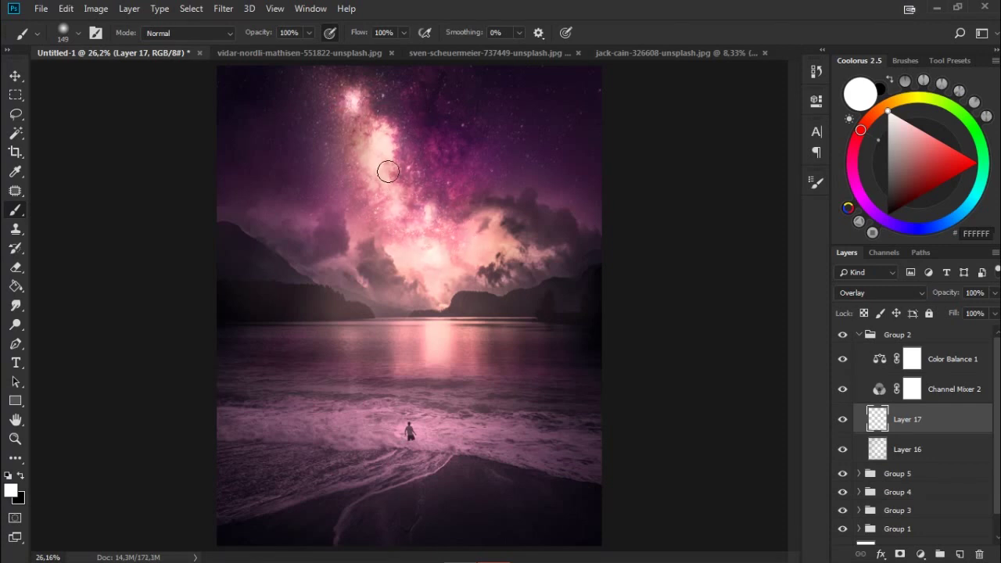
pyautogui.click(842, 419)
pyautogui.click(842, 419)
# Step: Soften Layer 17 with a 4.5 px Gaussian Blur
pyautogui.click(223, 7)
pyautogui.click(438, 248)
pyautogui.moveTo(151, 437); pyautogui.dragTo(94, 437)
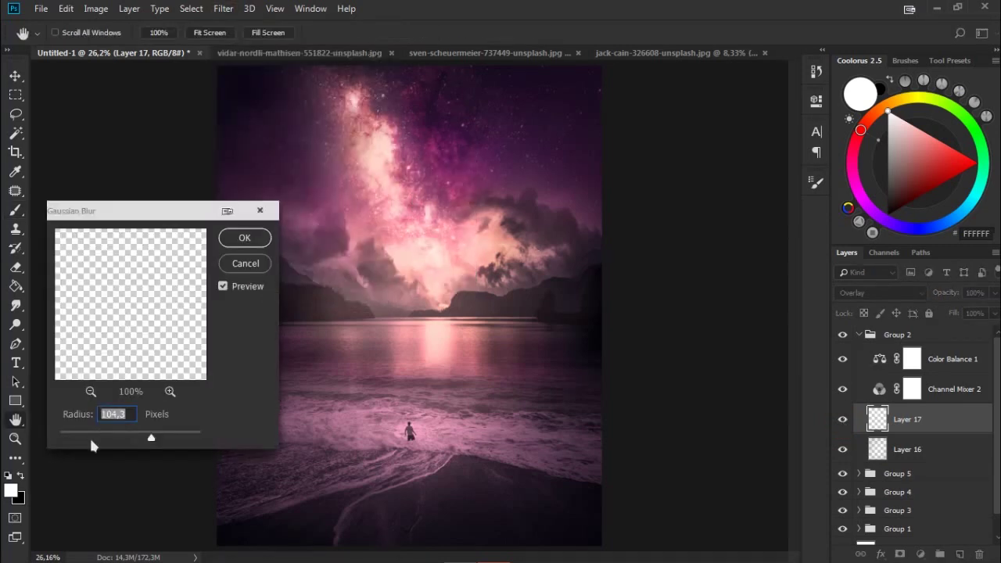
pyautogui.press('Return')
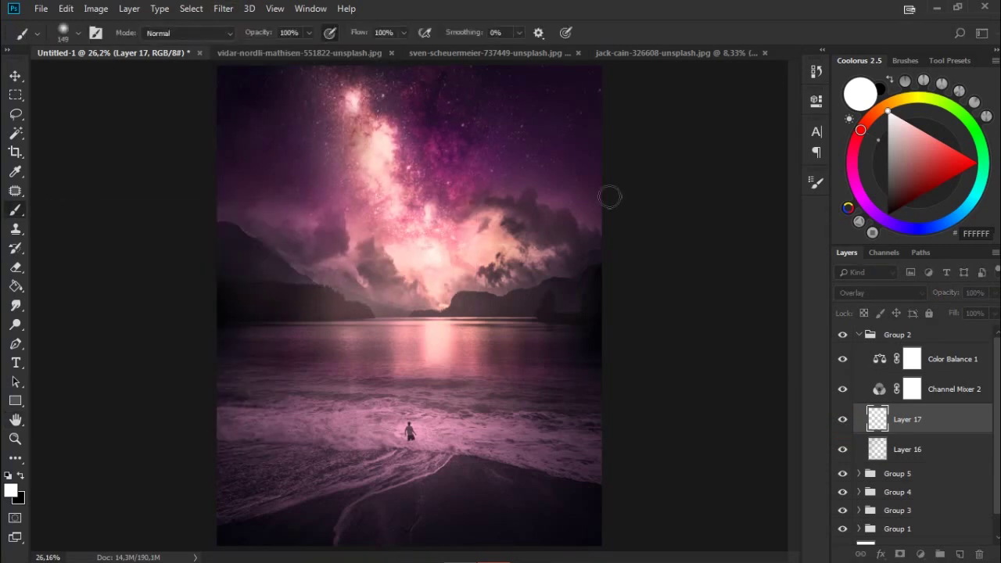
# Step: Bring up File > Save As to save the composition
pyautogui.click(816, 71)
pyautogui.click(40, 8)
pyautogui.click(70, 158)
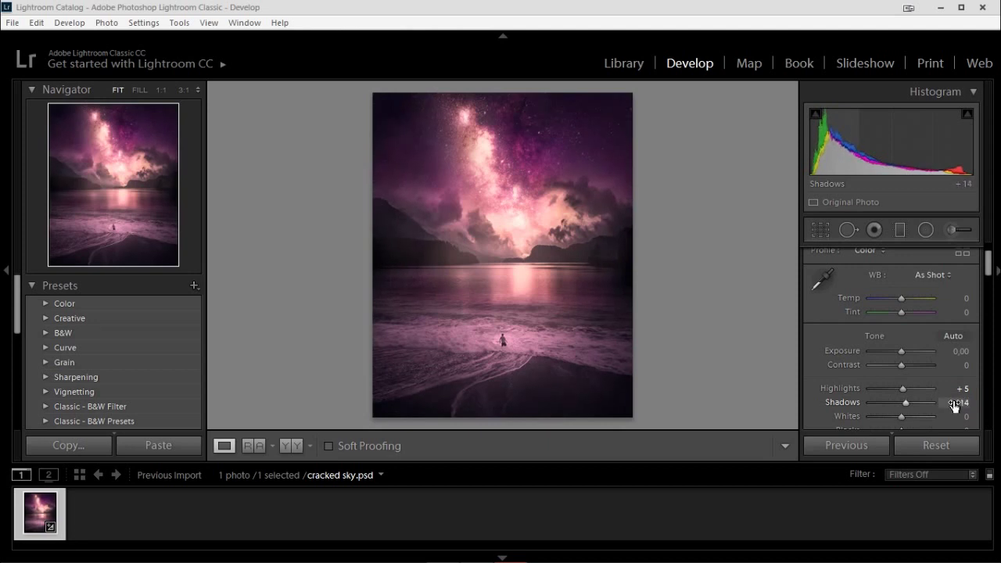
# Step: Add and adjust low tone-curve points to deepen shadows and lift the black point
pyautogui.scroll(-2, 954, 404)
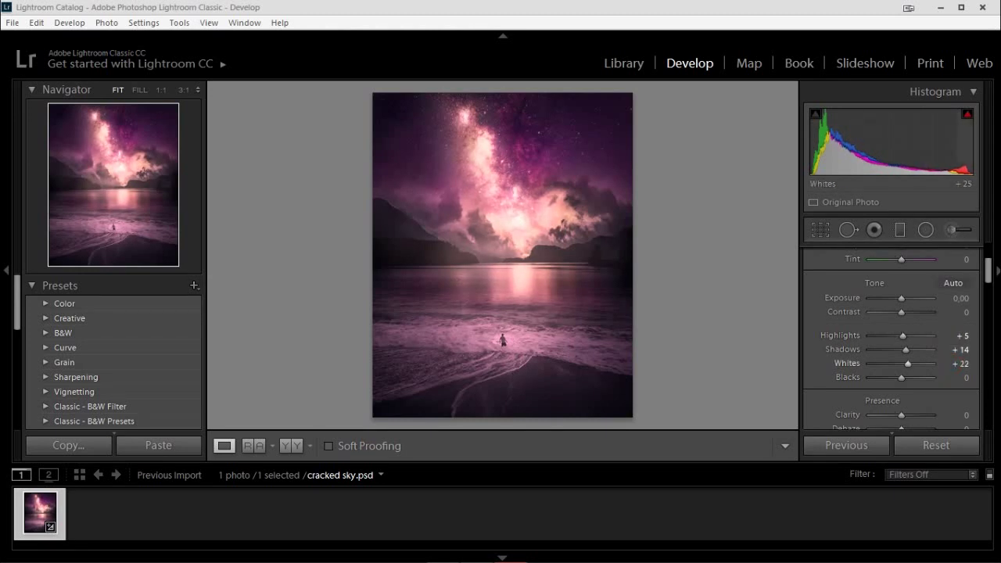
pyautogui.scroll(-3, 955, 377)
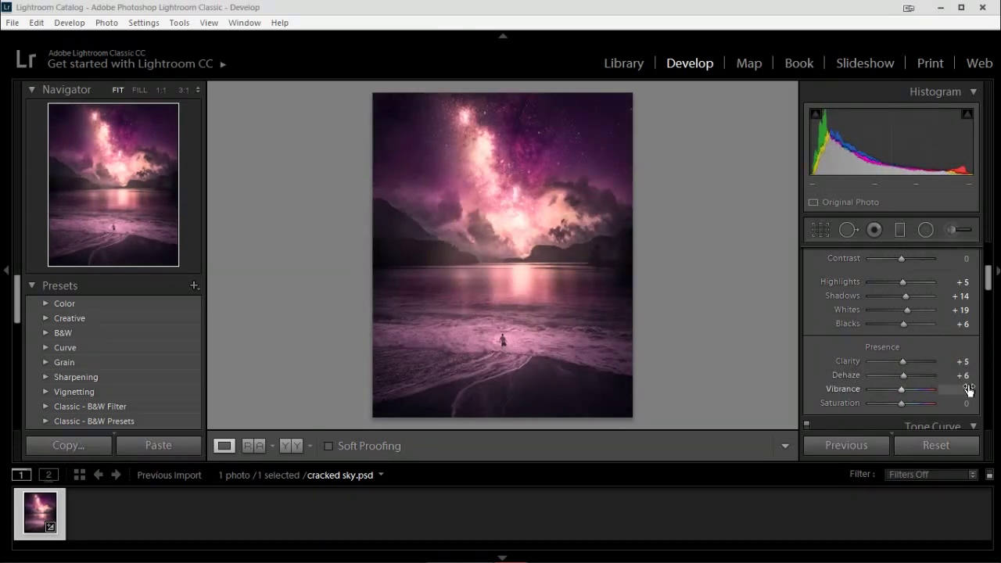
pyautogui.scroll(-5, 990, 353)
pyautogui.scroll(1, 987, 309)
pyautogui.moveTo(864, 395); pyautogui.dragTo(816, 417)
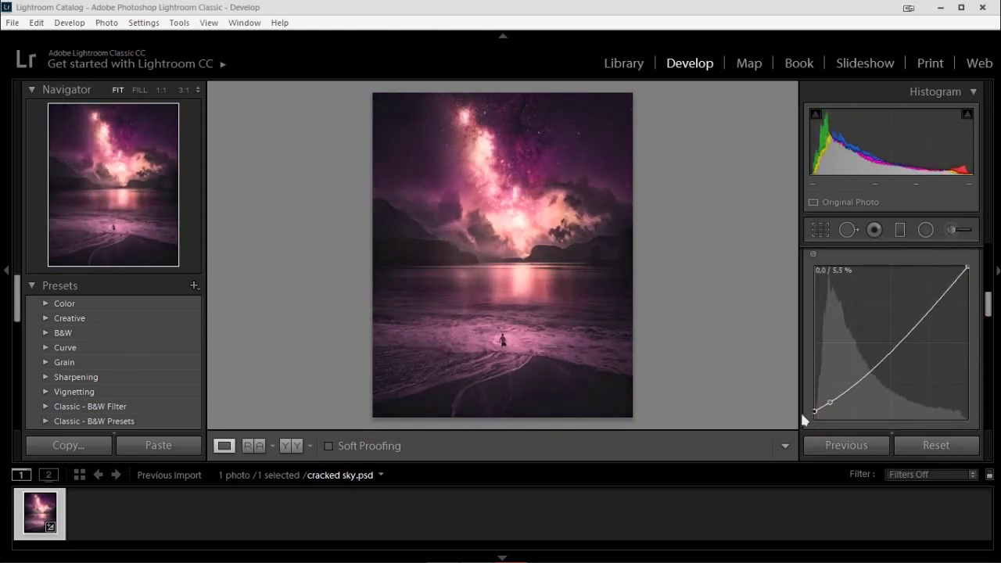
pyautogui.moveTo(816, 418); pyautogui.dragTo(836, 404)
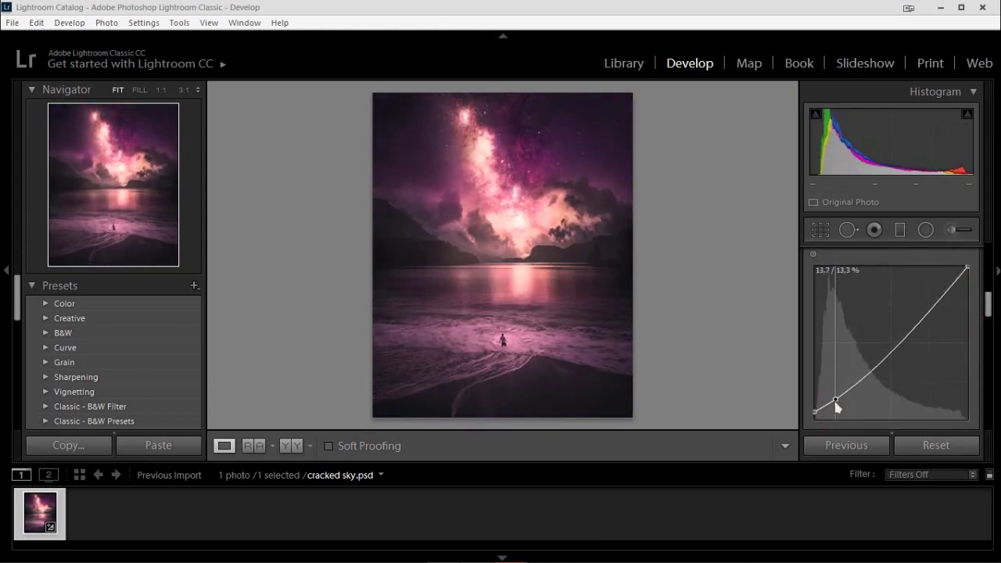
pyautogui.moveTo(815, 412); pyautogui.dragTo(805, 420)
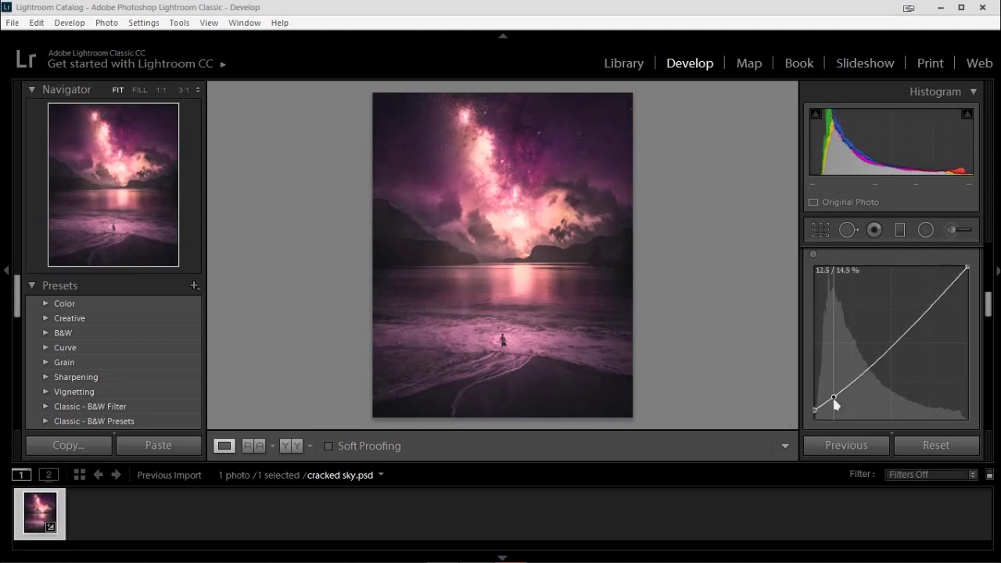
# Step: Add midtone and highlight curve points to brighten highlights, then refine the shadow point
pyautogui.moveTo(864, 364); pyautogui.dragTo(868, 369)
pyautogui.click(902, 335)
pyautogui.moveTo(947, 290); pyautogui.dragTo(898, 344)
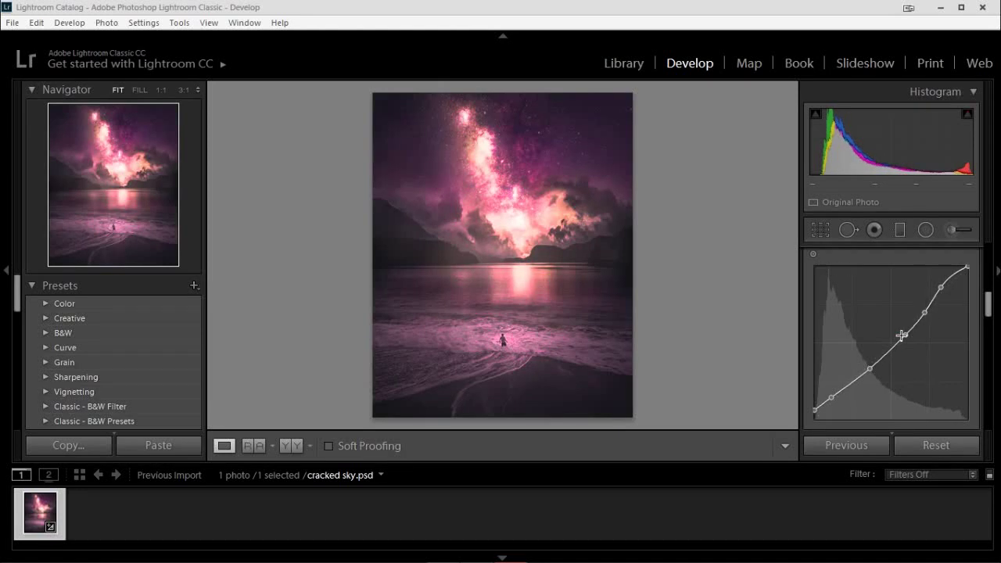
pyautogui.moveTo(869, 368); pyautogui.dragTo(858, 370)
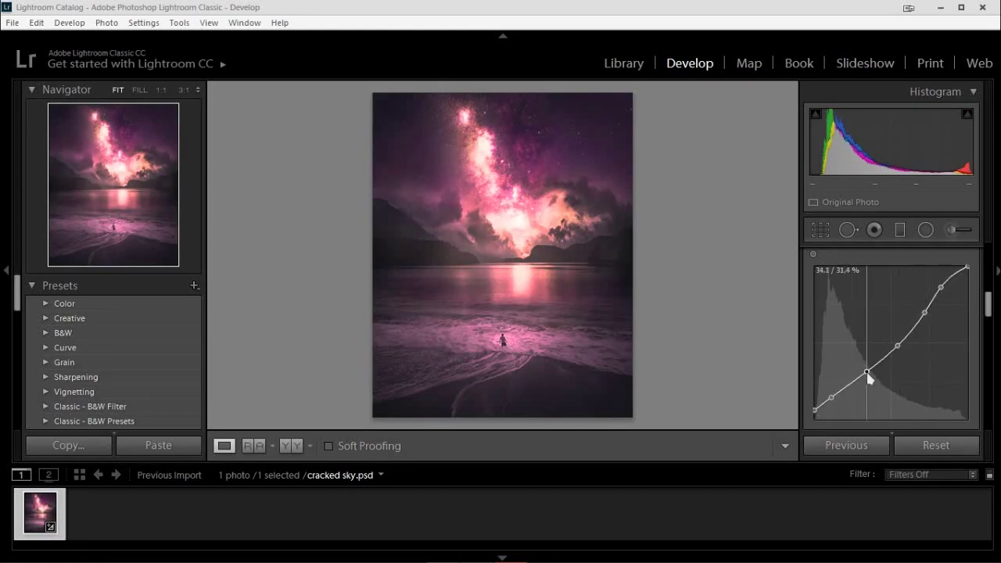
pyautogui.scroll(-3, 987, 350)
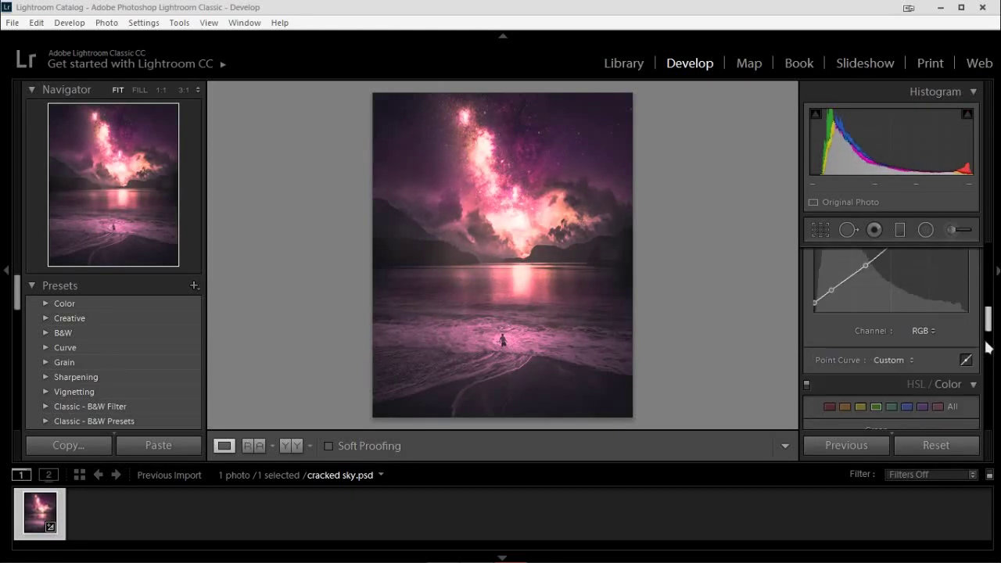
# Step: Nudge the tone curve's low shadow points slightly
pyautogui.moveTo(814, 302); pyautogui.dragTo(811, 306)
pyautogui.scroll(-2, 988, 324)
pyautogui.scroll(3, 989, 323)
pyautogui.moveTo(833, 346); pyautogui.dragTo(828, 351)
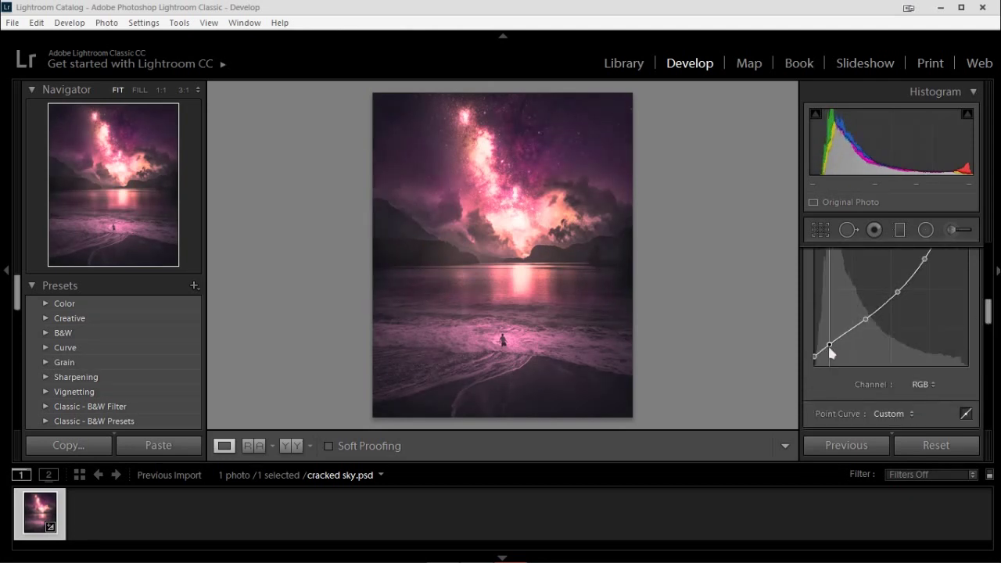
# Step: Set the Detail sharpening Amount to 69
pyautogui.scroll(-4, 985, 313)
pyautogui.scroll(-3, 988, 339)
pyautogui.scroll(-2, 988, 352)
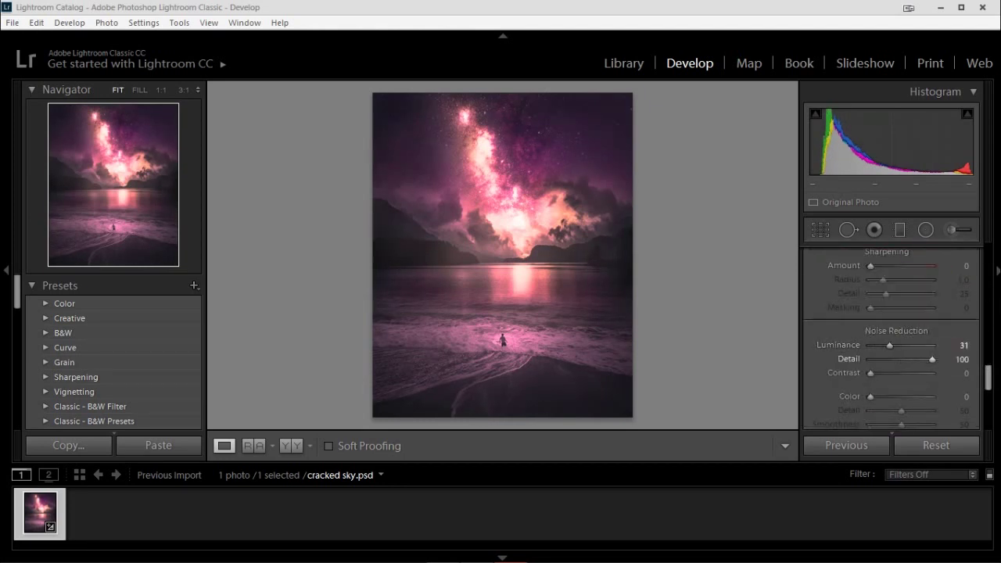
pyautogui.scroll(3, 989, 354)
pyautogui.moveTo(870, 373); pyautogui.dragTo(882, 373)
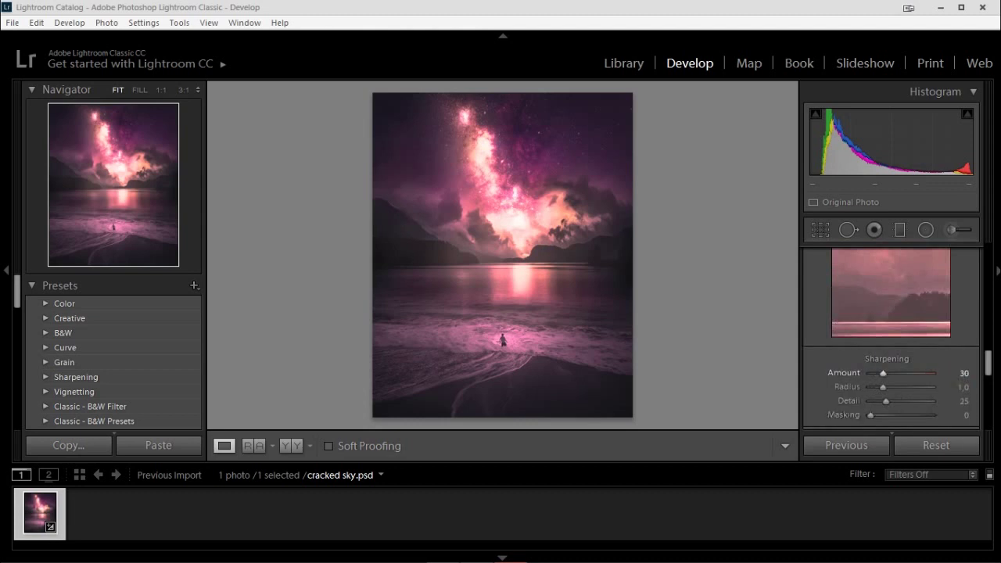
pyautogui.moveTo(964, 373); pyautogui.dragTo(965, 401)
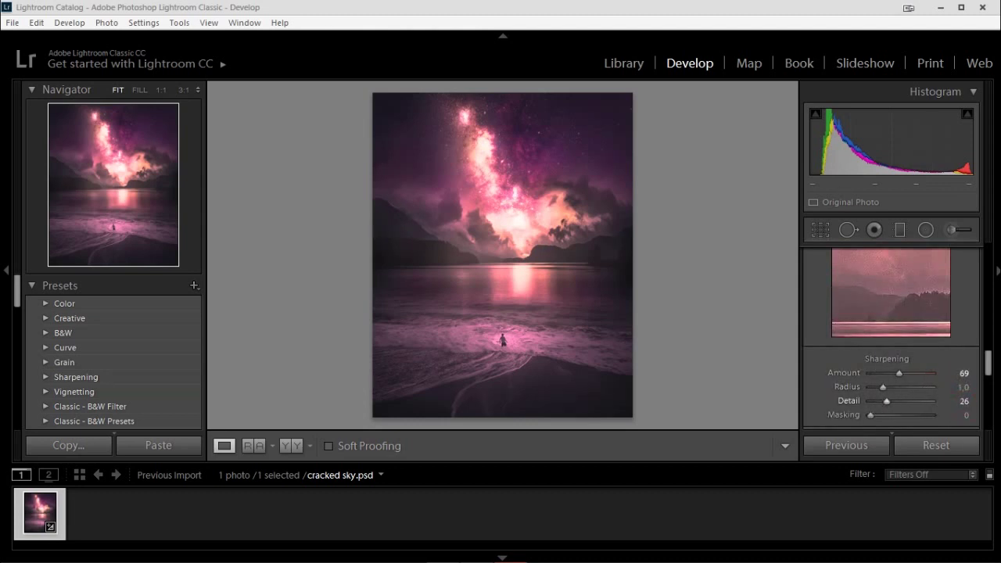
# Step: Add a post-crop vignette with Amount +2, Midpoint 11 and Feather 63
pyautogui.scroll(-3, 987, 387)
pyautogui.scroll(-3, 985, 395)
pyautogui.scroll(-2, 977, 359)
pyautogui.moveTo(964, 284)
pyautogui.mouseDown()
pyautogui.moveTo(938, 294)
pyautogui.moveTo(975, 321)
pyautogui.mouseUp()
pyautogui.moveTo(962, 279); pyautogui.dragTo(974, 279)
pyautogui.moveTo(899, 279); pyautogui.dragTo(902, 279)
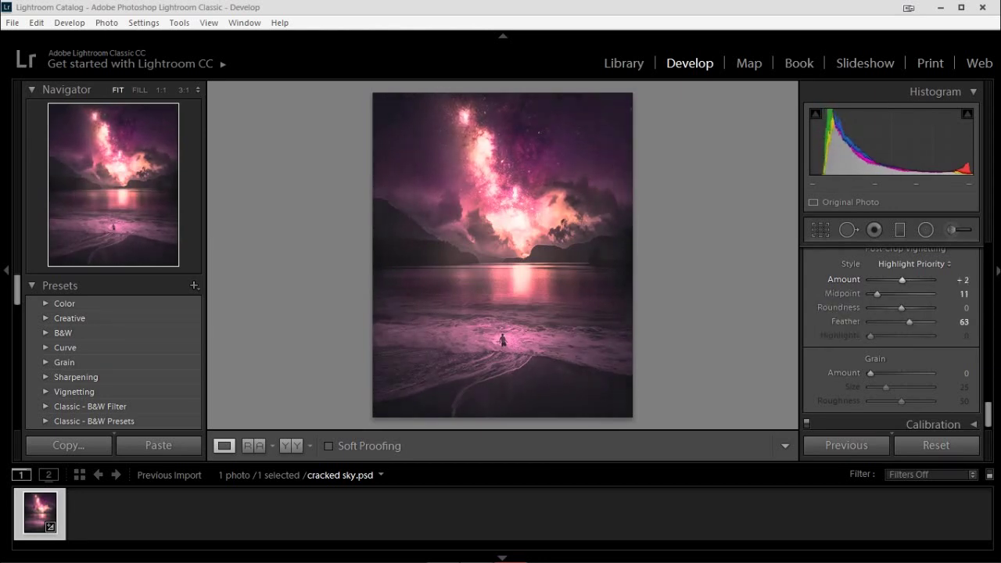
pyautogui.scroll(2, 985, 313)
pyautogui.scroll(2, 985, 313)
pyautogui.scroll(2, 988, 308)
pyautogui.scroll(2, 987, 312)
pyautogui.scroll(1, 987, 317)
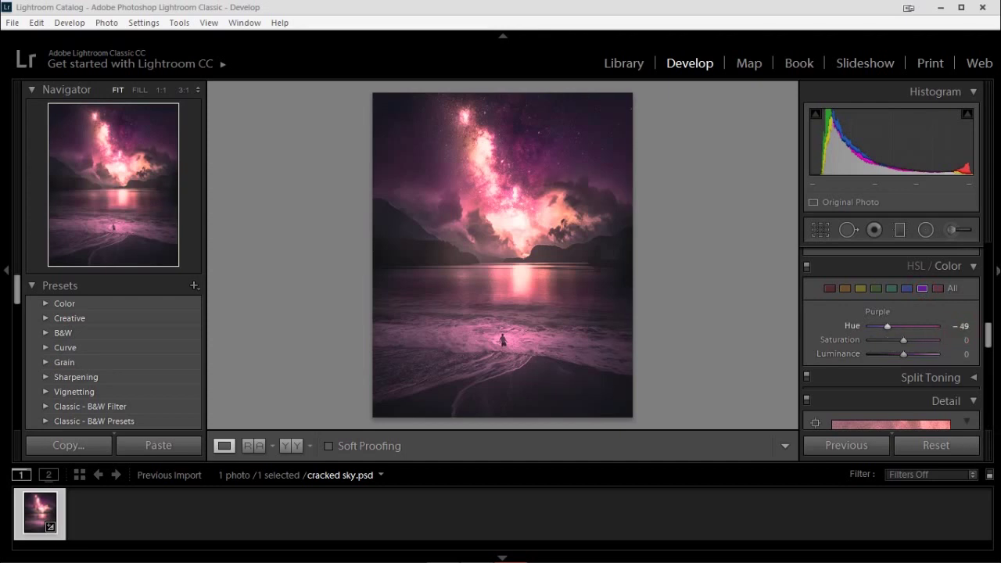
# Step: Brighten magenta, set purple saturation near neutral, and shift and brighten orange
pyautogui.click(937, 290)
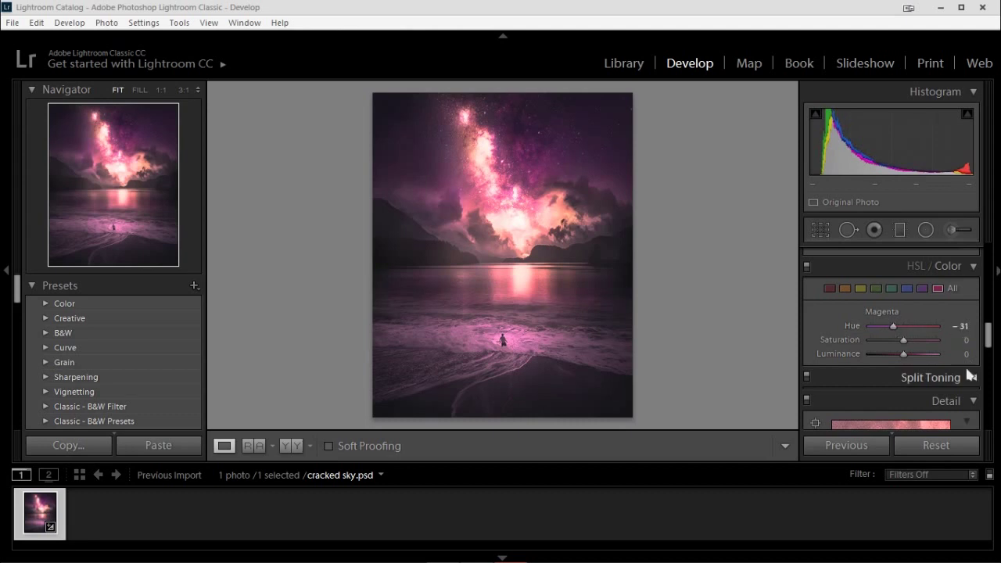
pyautogui.moveTo(903, 353); pyautogui.dragTo(942, 339)
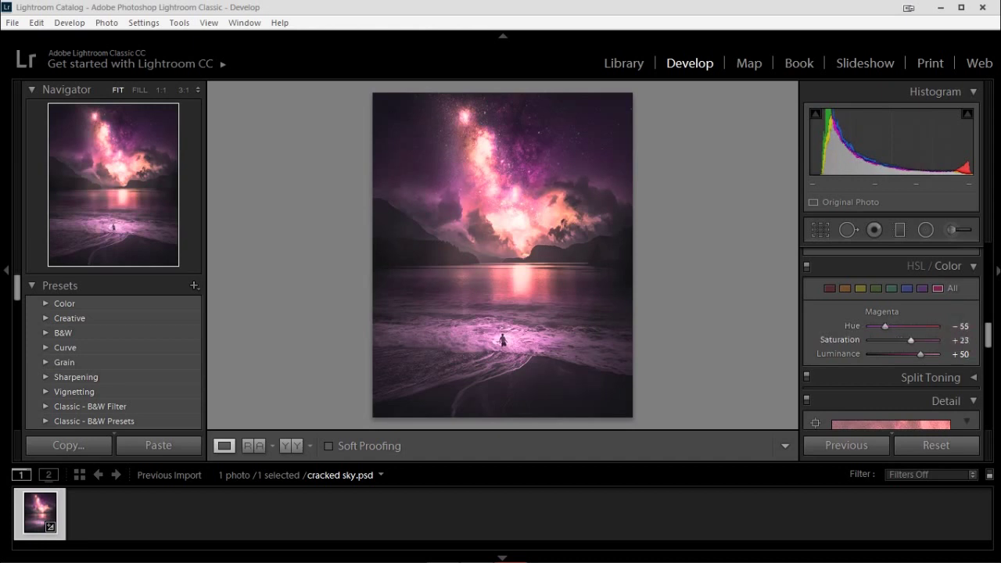
pyautogui.click(921, 287)
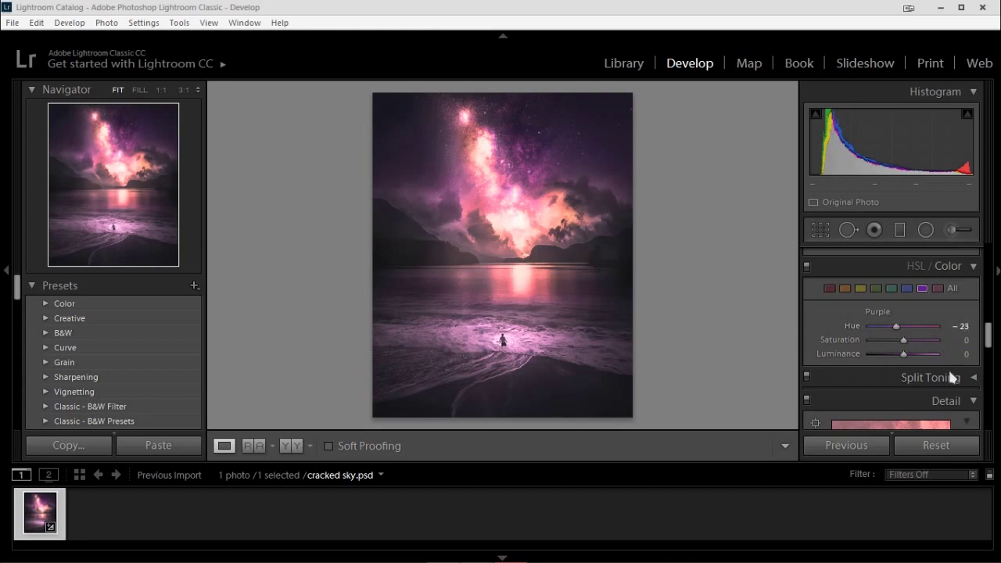
pyautogui.moveTo(960, 339); pyautogui.dragTo(965, 339)
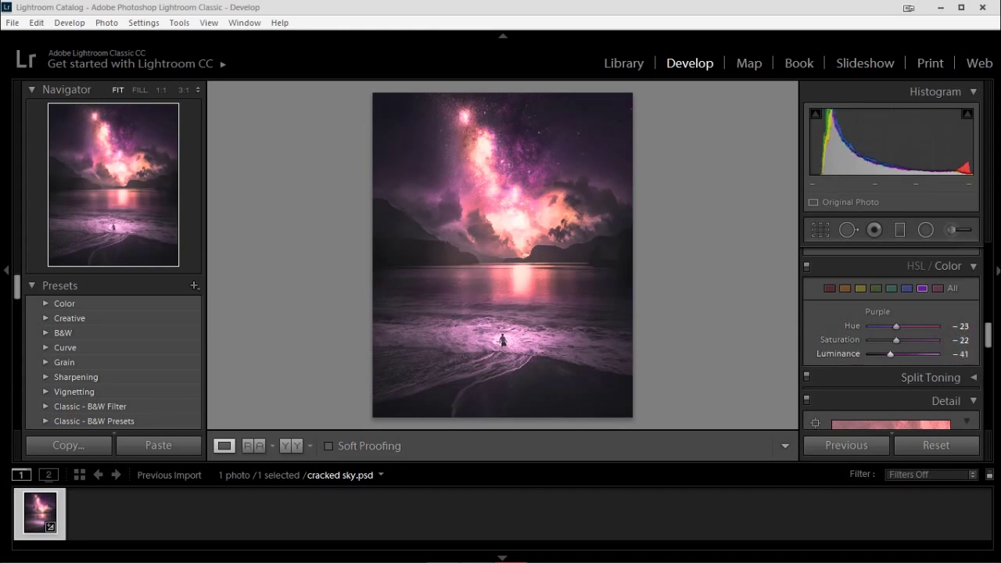
pyautogui.moveTo(956, 345); pyautogui.dragTo(970, 346)
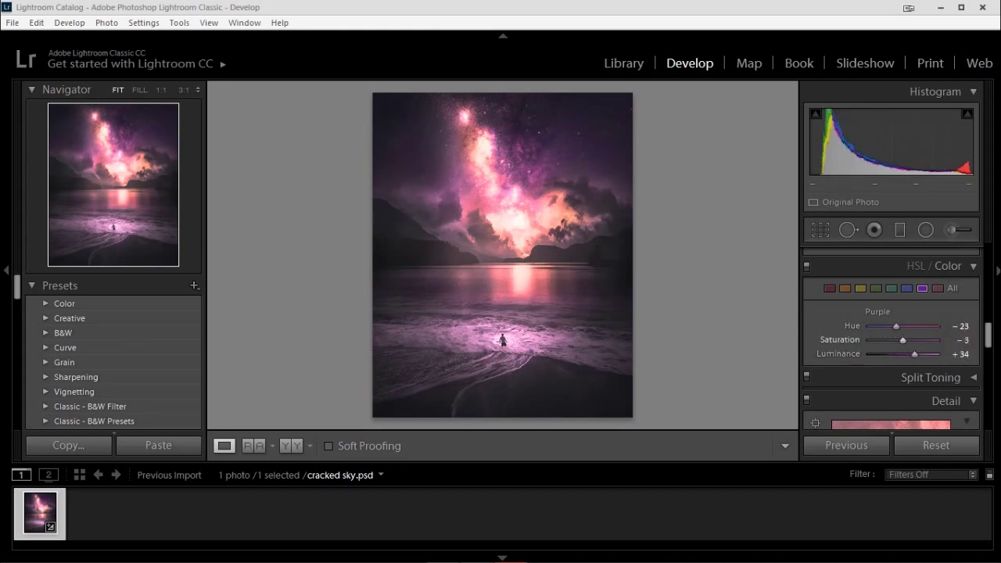
pyautogui.click(845, 287)
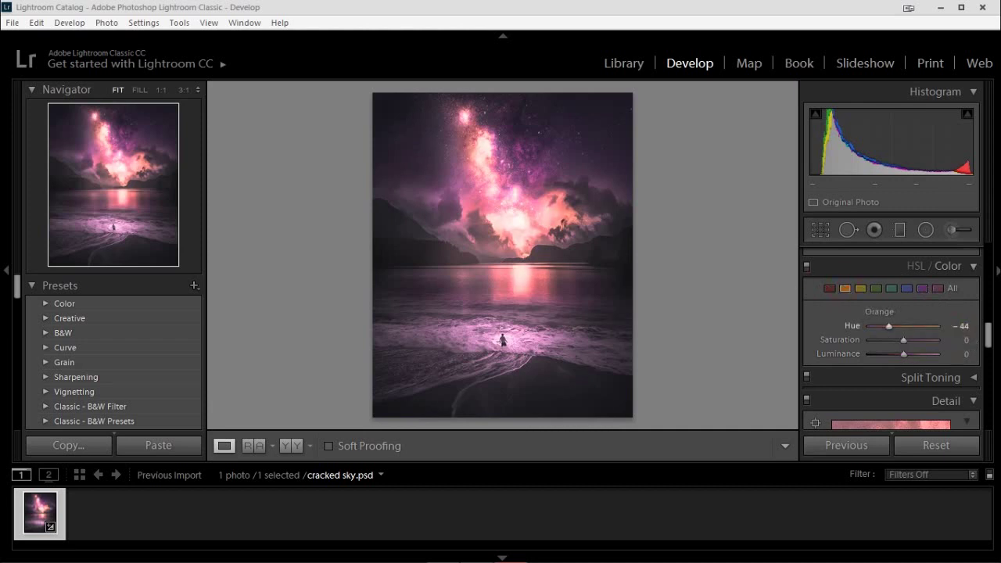
pyautogui.moveTo(960, 325)
pyautogui.mouseDown()
pyautogui.moveTo(987, 325)
pyautogui.moveTo(974, 353)
pyautogui.mouseUp()
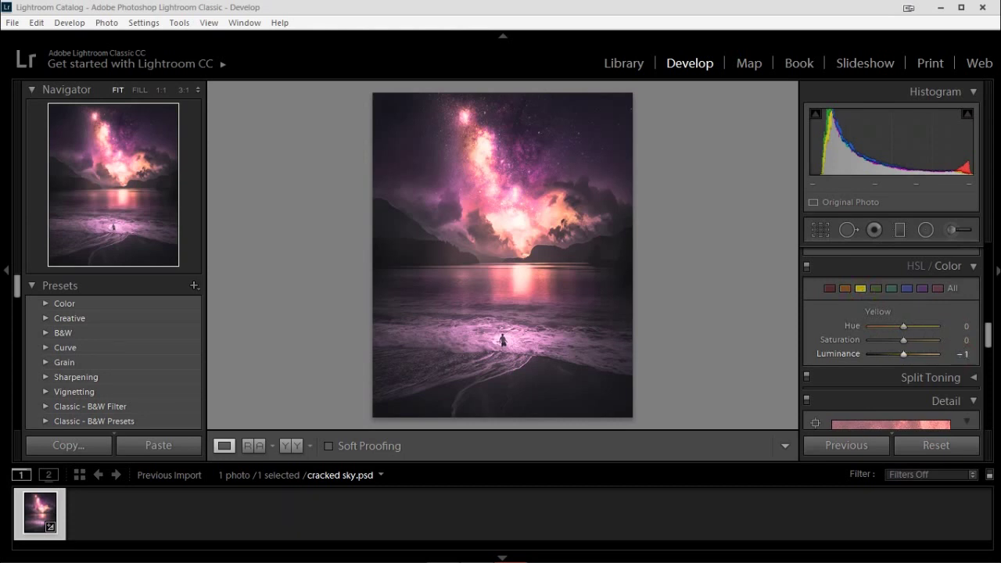
# Step: Set Reds to Hue +22 and Saturation -13, with luminance about +1
pyautogui.click(828, 288)
pyautogui.moveTo(838, 354); pyautogui.dragTo(833, 353)
pyautogui.moveTo(960, 353); pyautogui.dragTo(943, 340)
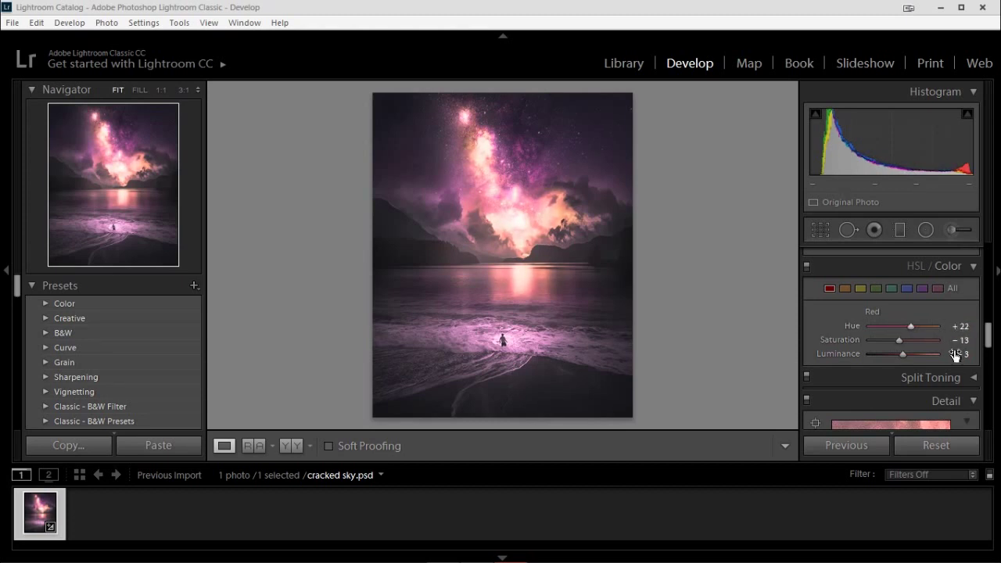
pyautogui.moveTo(960, 353); pyautogui.dragTo(973, 354)
pyautogui.moveTo(558, 219); pyautogui.dragTo(539, 234)
pyautogui.scroll(1, 984, 345)
pyautogui.scroll(2, 984, 345)
pyautogui.scroll(1, 985, 350)
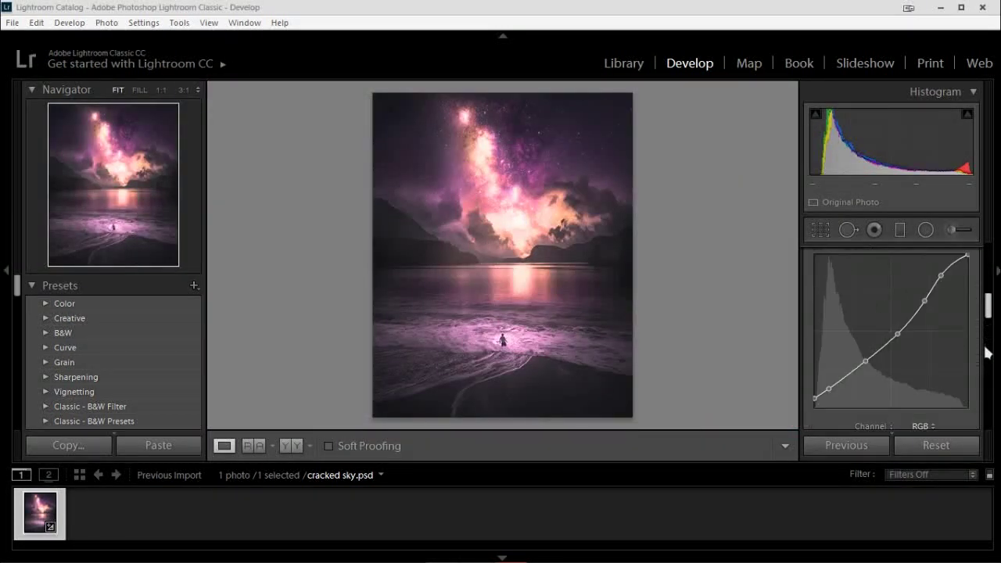
pyautogui.scroll(2, 986, 305)
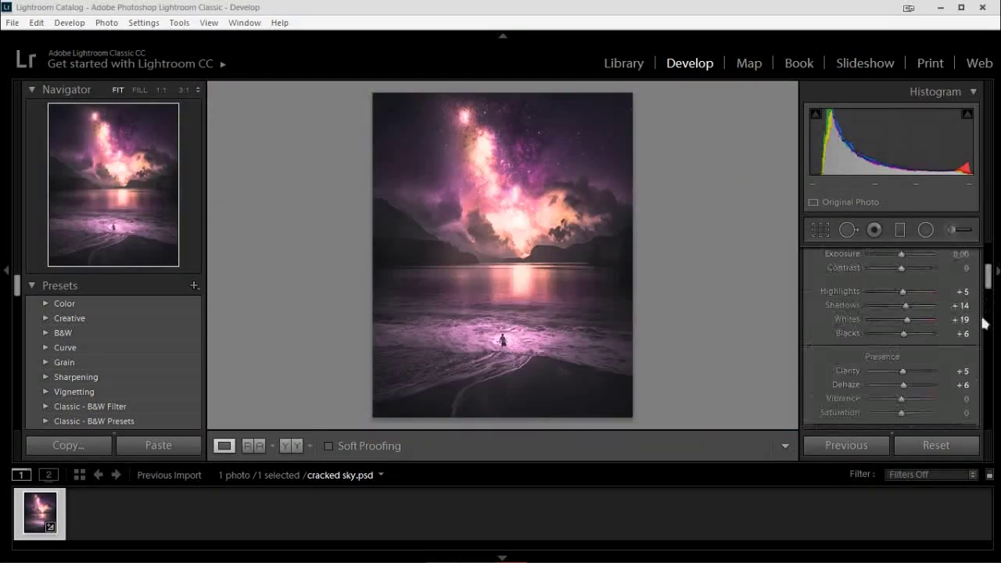
# Step: Draw a Radial Filter ellipse over the sky and sea
pyautogui.click(902, 237)
pyautogui.click(924, 229)
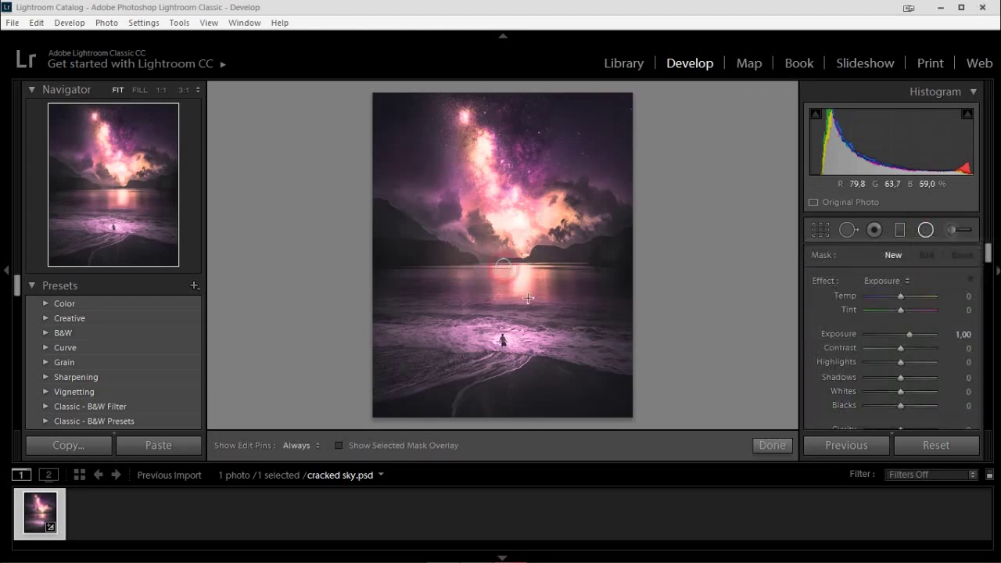
pyautogui.moveTo(503, 268)
pyautogui.mouseDown()
pyautogui.moveTo(606, 402)
pyautogui.moveTo(503, 247)
pyautogui.mouseUp()
# Step: Give the radial filter Exposure -0.20, Saturation -12 and Dehaze 3, then start the File > Export
pyautogui.moveTo(966, 334)
pyautogui.mouseDown()
pyautogui.moveTo(938, 335)
pyautogui.moveTo(953, 334)
pyautogui.mouseUp()
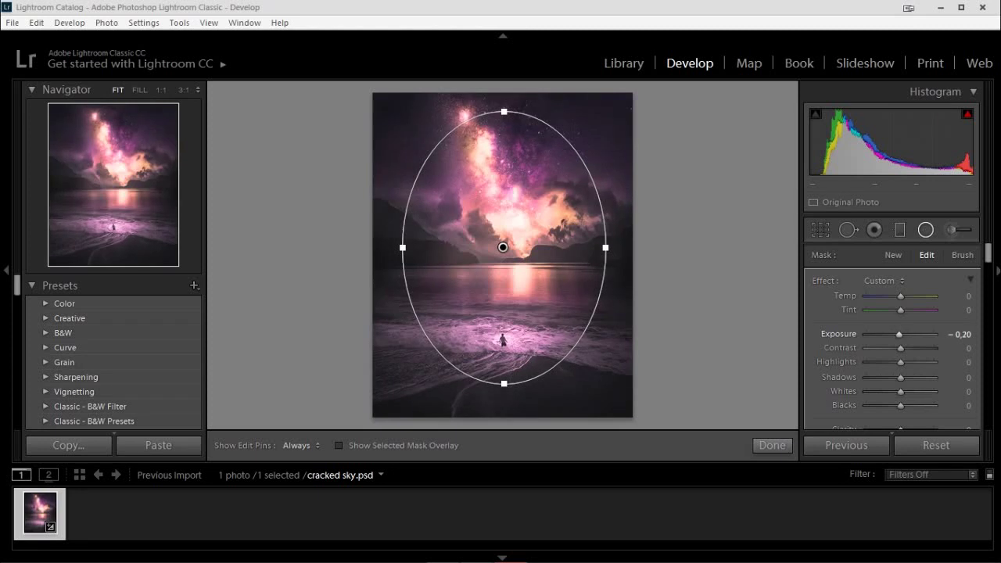
pyautogui.scroll(-2, 988, 303)
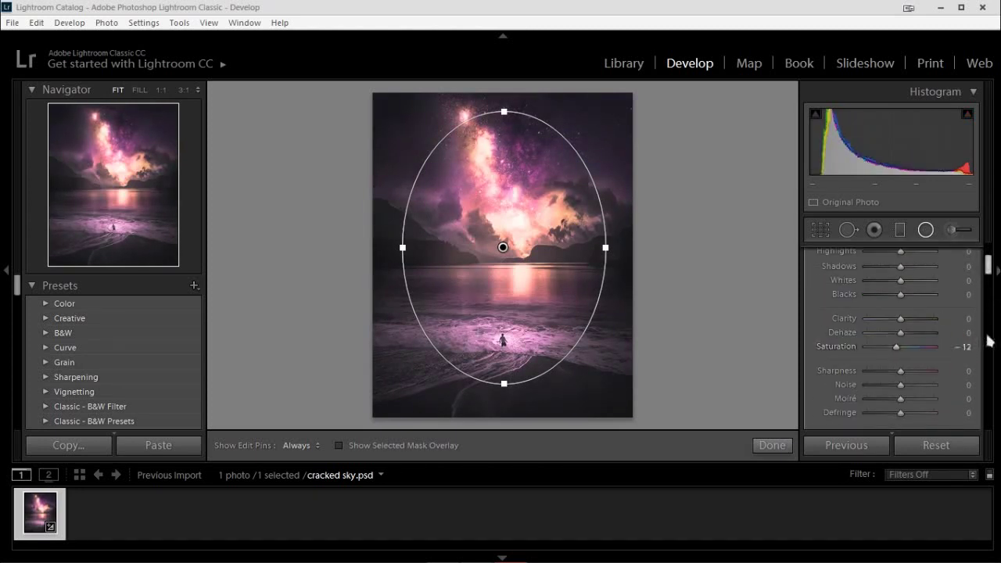
pyautogui.scroll(-3, 989, 341)
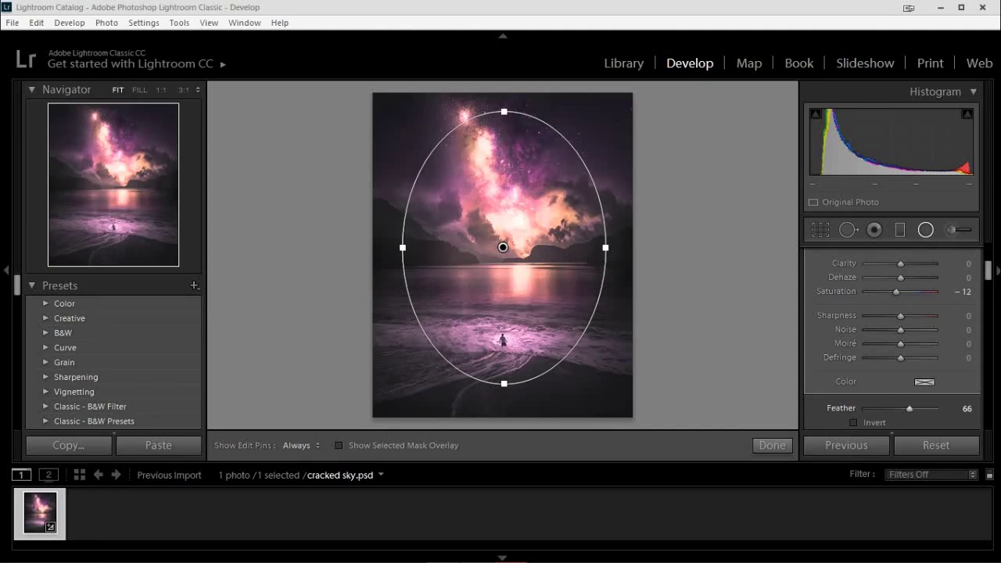
pyautogui.scroll(3, 985, 311)
pyautogui.moveTo(961, 338); pyautogui.dragTo(975, 338)
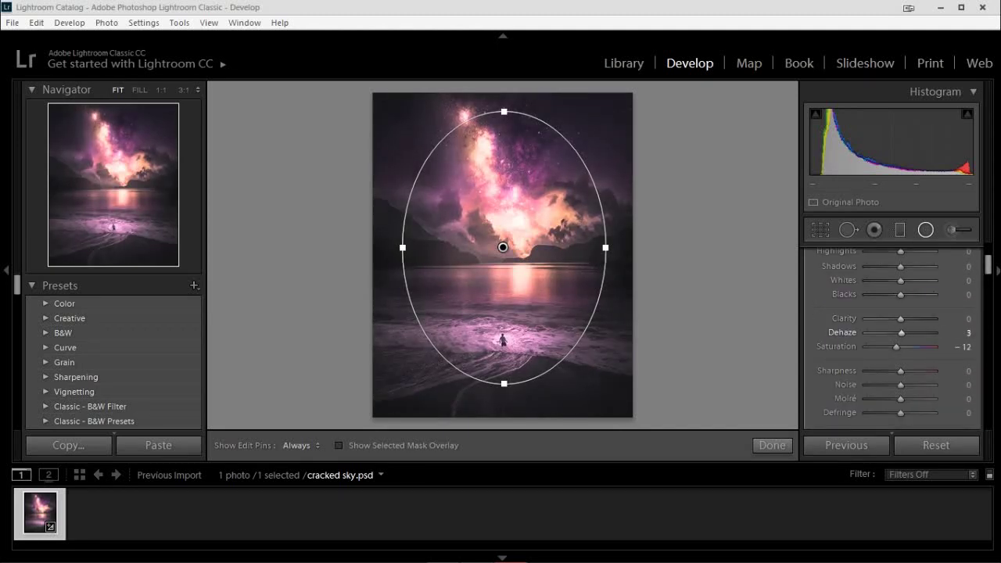
pyautogui.click(770, 445)
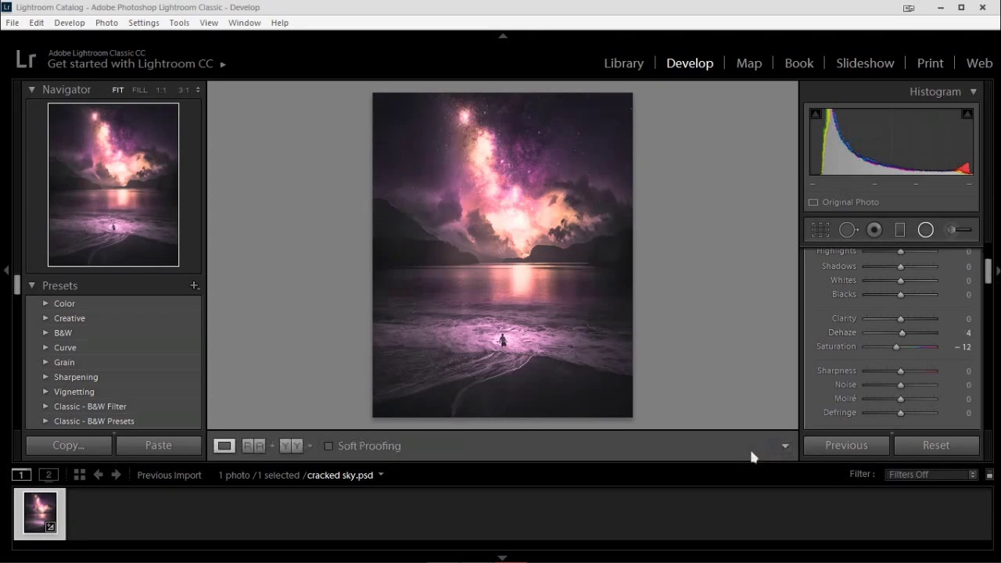
pyautogui.click(13, 22)
pyautogui.click(47, 203)
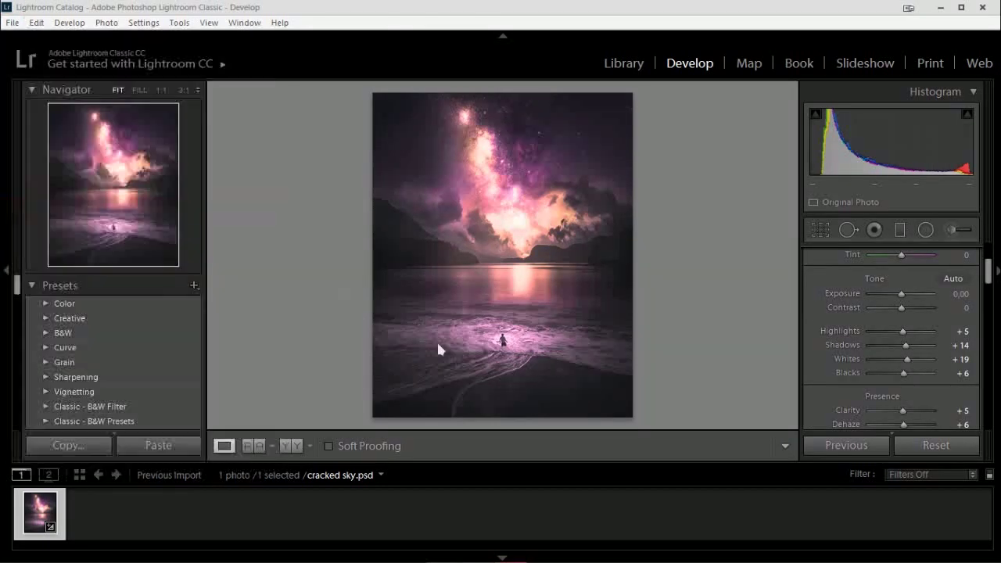